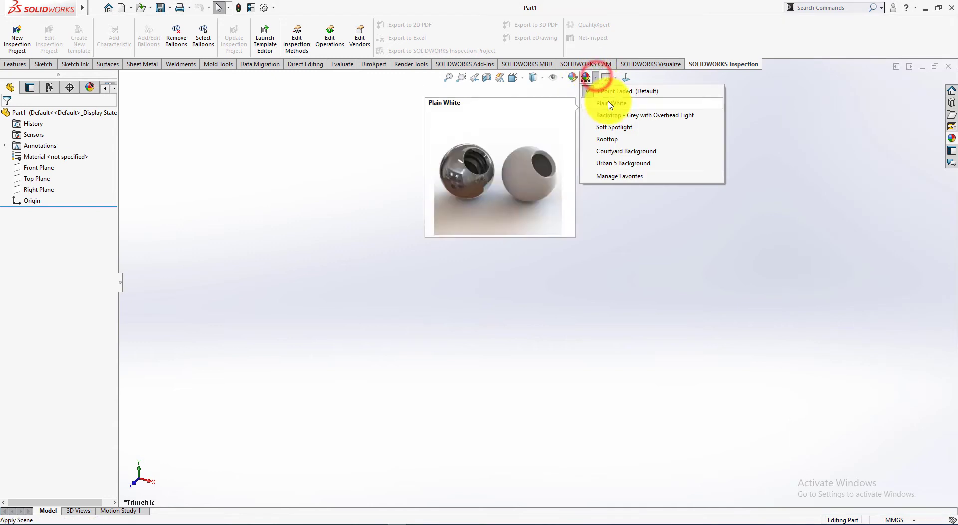
- Apply the Plain White scene and assign Alloy Steel (SS) as the part's material
click(609, 103)
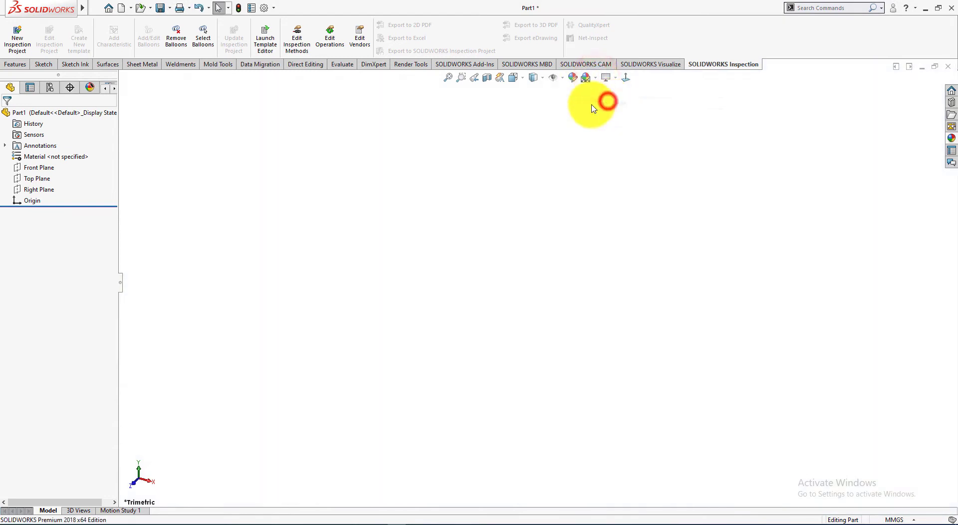
right_click(56, 162)
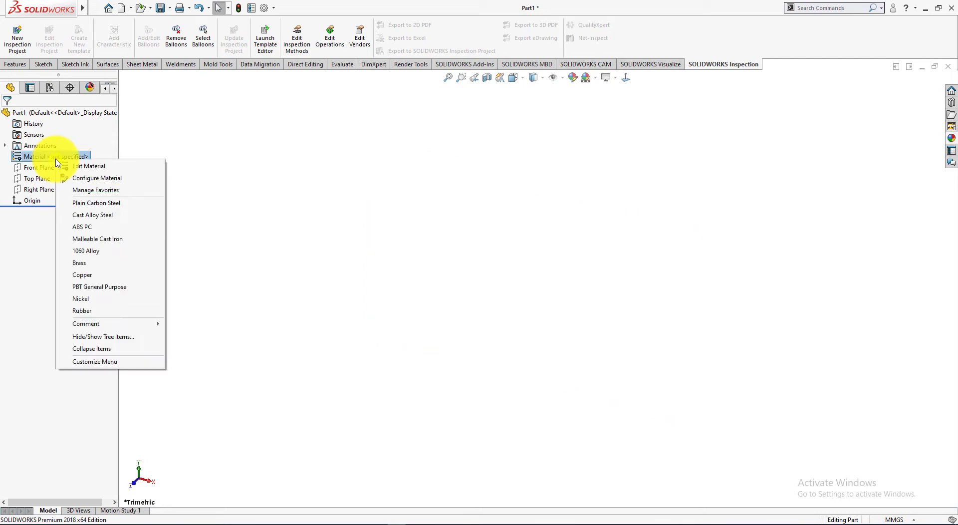
click(78, 167)
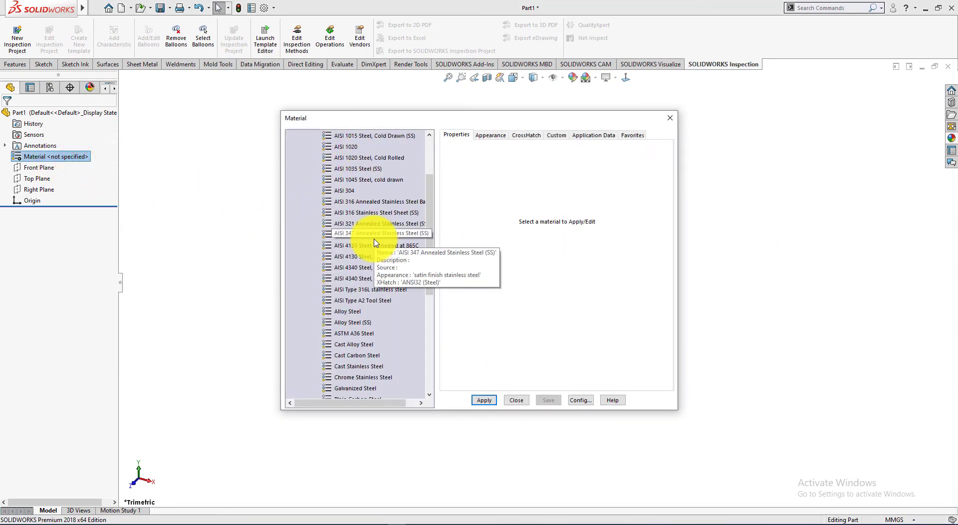
scroll(388, 243, down, 4)
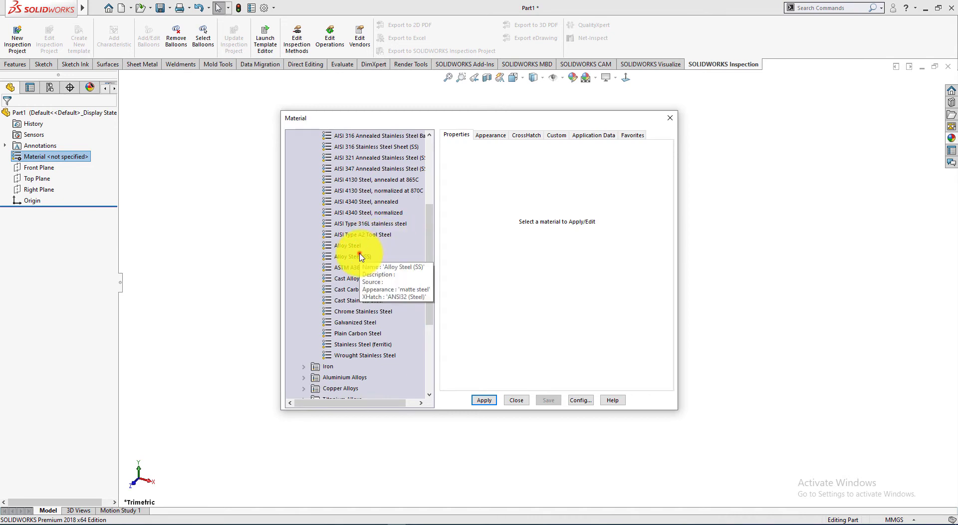
click(361, 256)
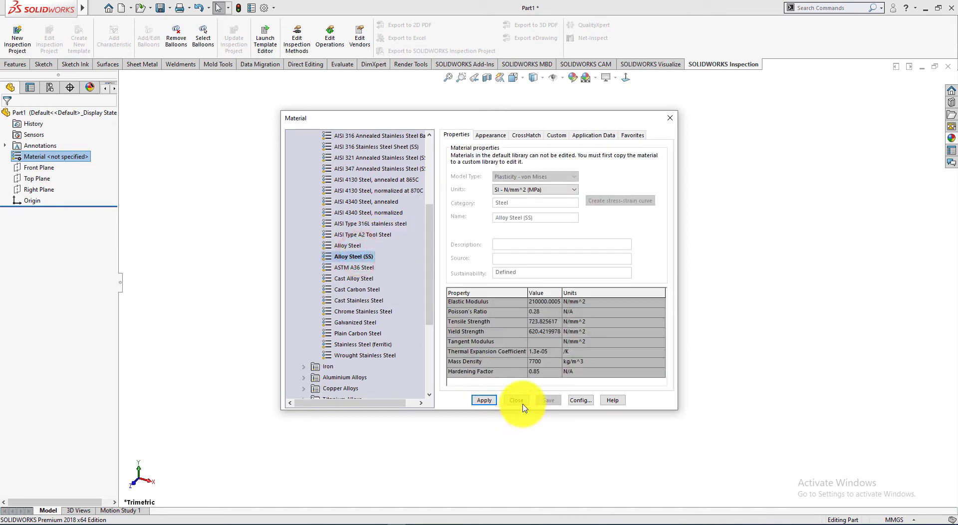
click(483, 401)
click(521, 401)
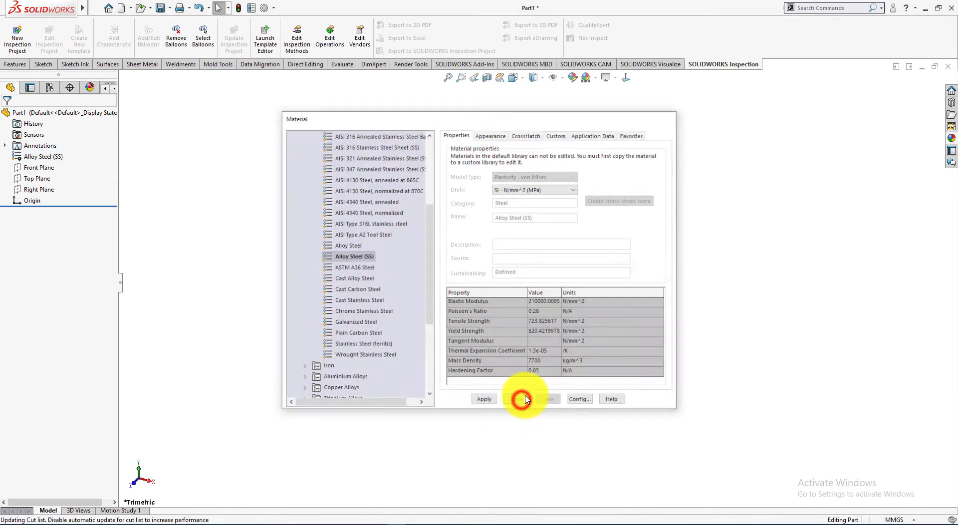
- Check the Exercise-23 drawing in Photos and start a sketch on the Top Plane in SOLIDWORKS
key(alt+Tab)
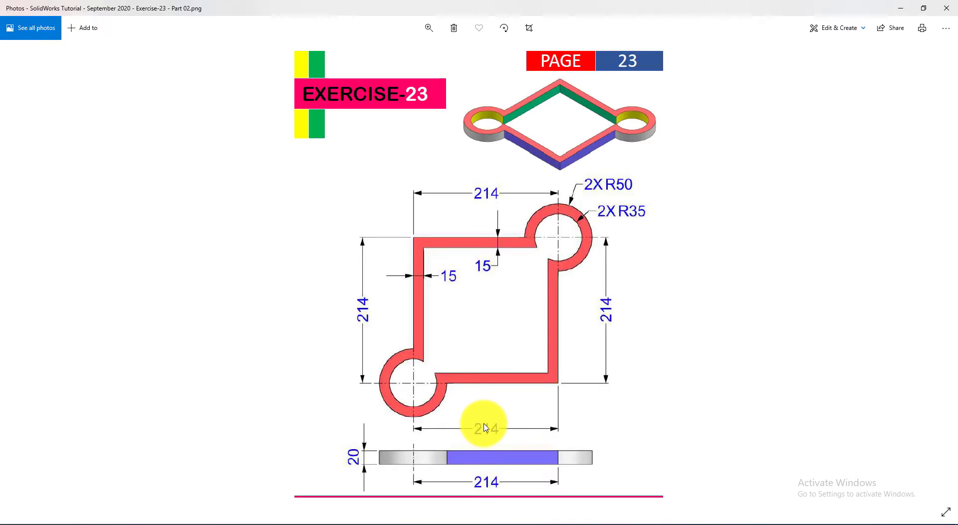
key(alt+Tab)
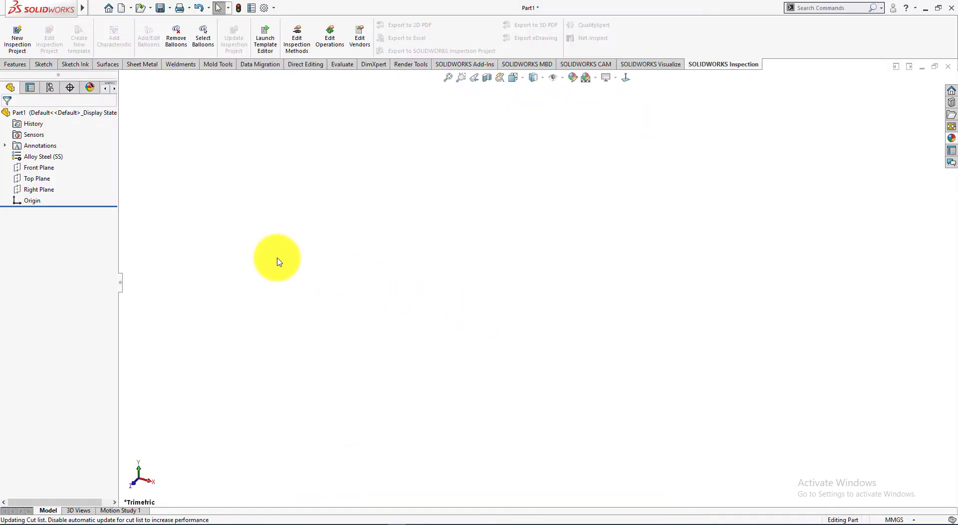
key(alt+Tab)
key(alt+Tab)
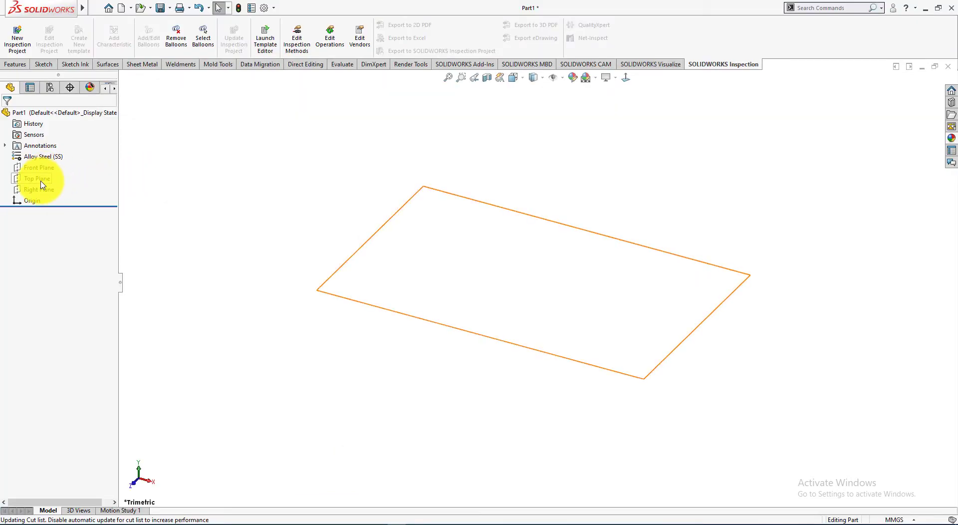
right_click(41, 182)
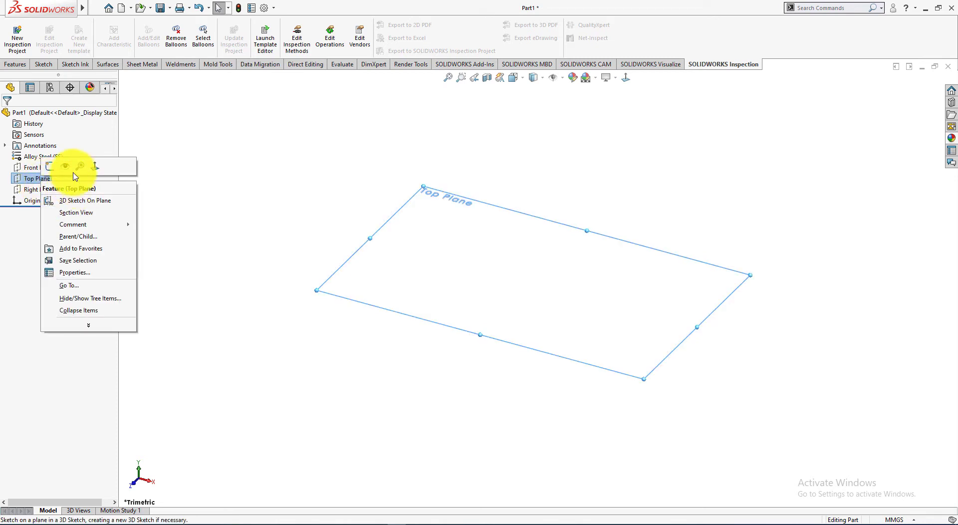
click(52, 167)
click(264, 262)
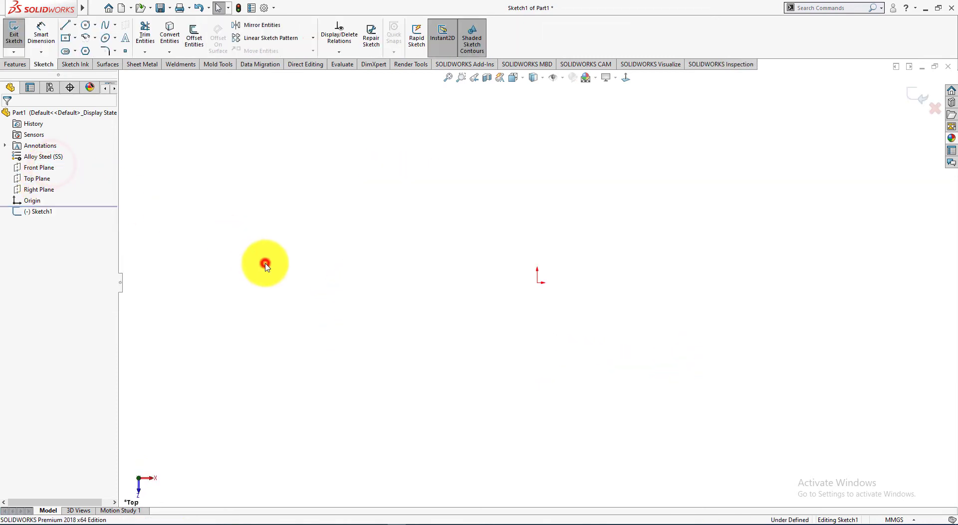
- Consult the reference drawing and sketch a corner rectangle about 108 by 79 mm, with its lower-left corner on the origin
key(alt+Tab)
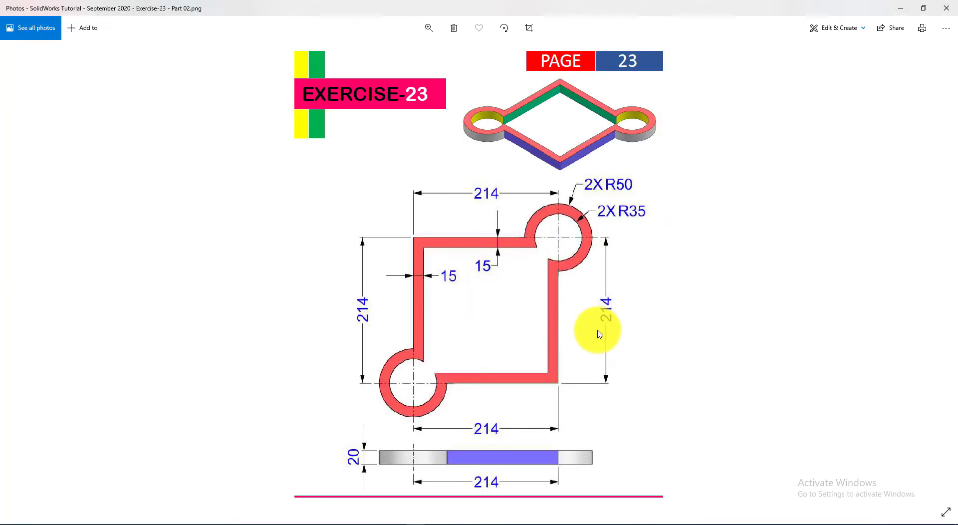
key(alt+Tab)
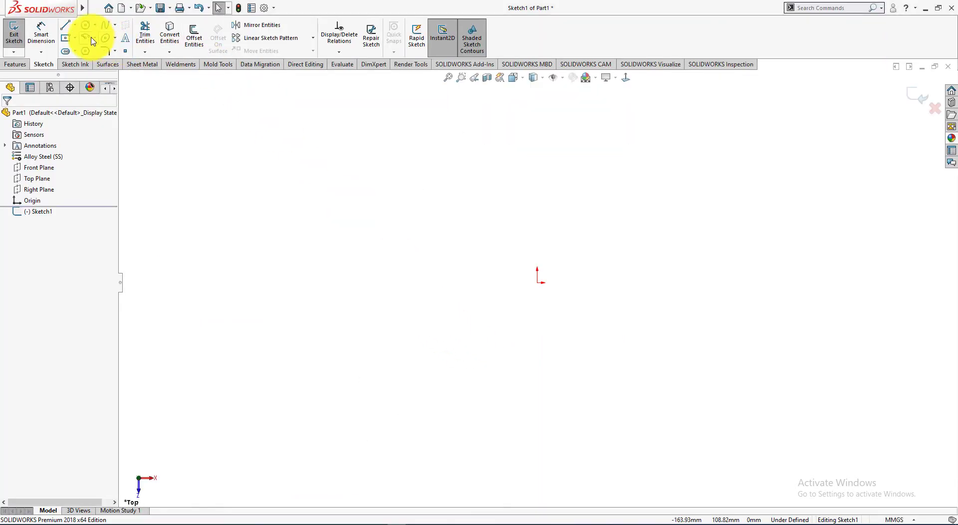
click(75, 37)
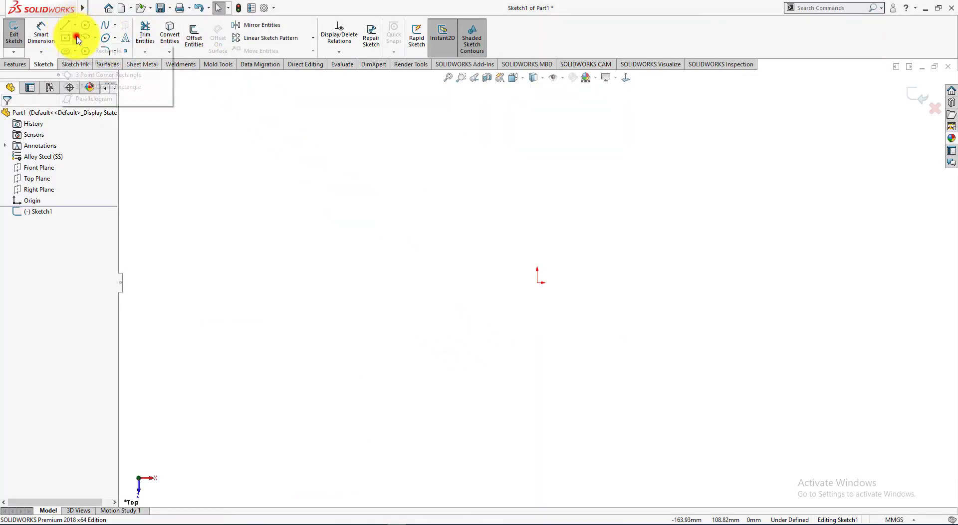
click(83, 50)
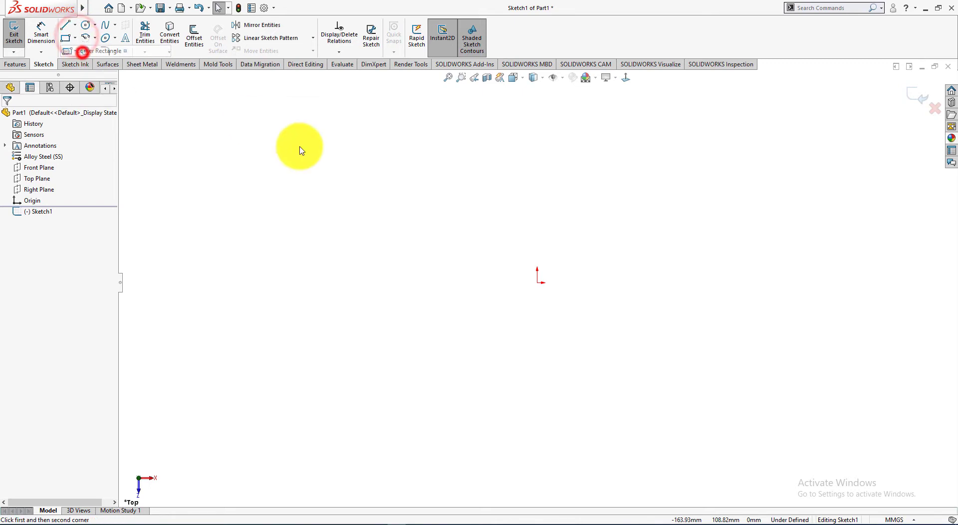
click(537, 283)
click(748, 128)
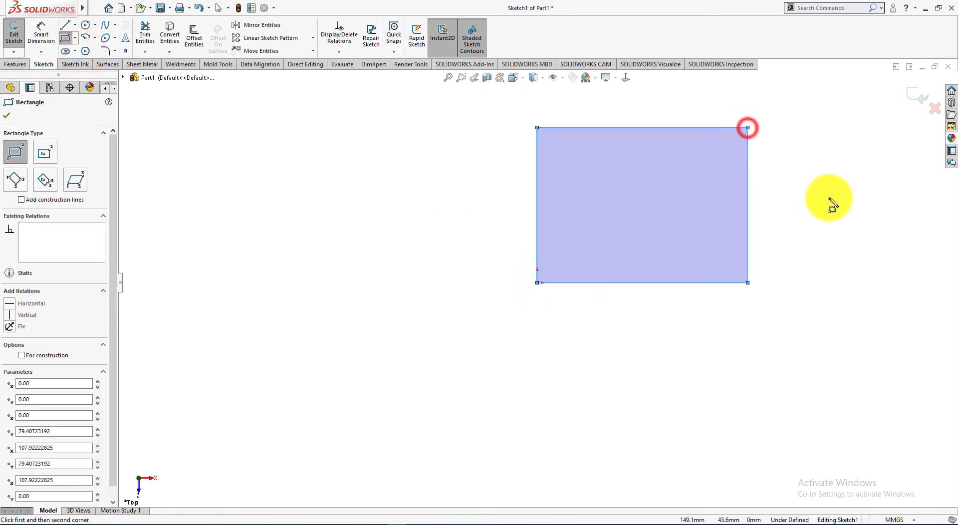
right_click(833, 204)
click(845, 203)
- Check the frame size in the reference drawing and dimension the rectangle's left edge to 214 mm
key(alt+Tab)
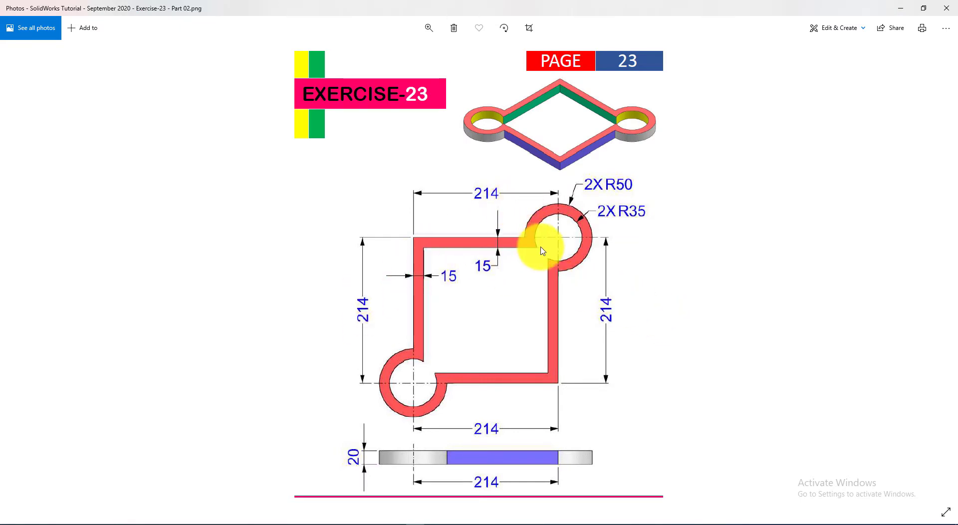
key(alt+Tab)
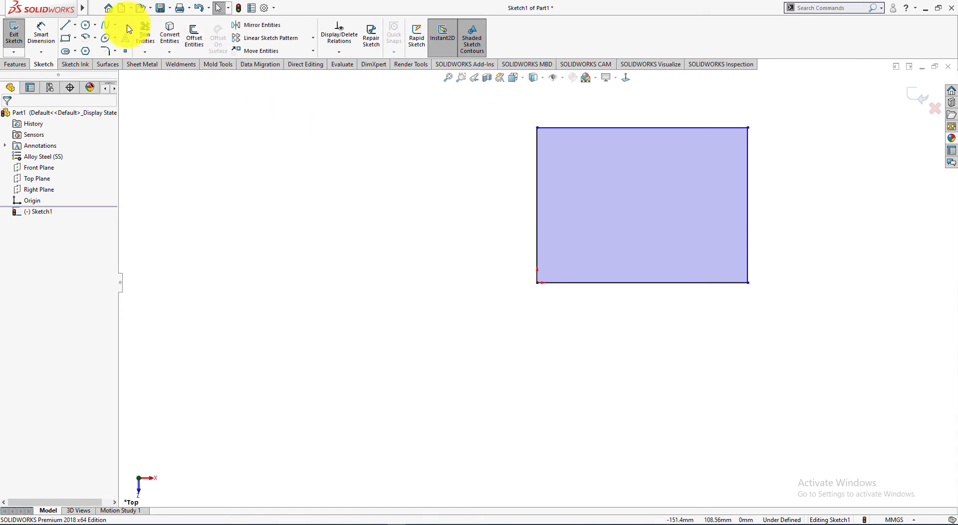
click(41, 31)
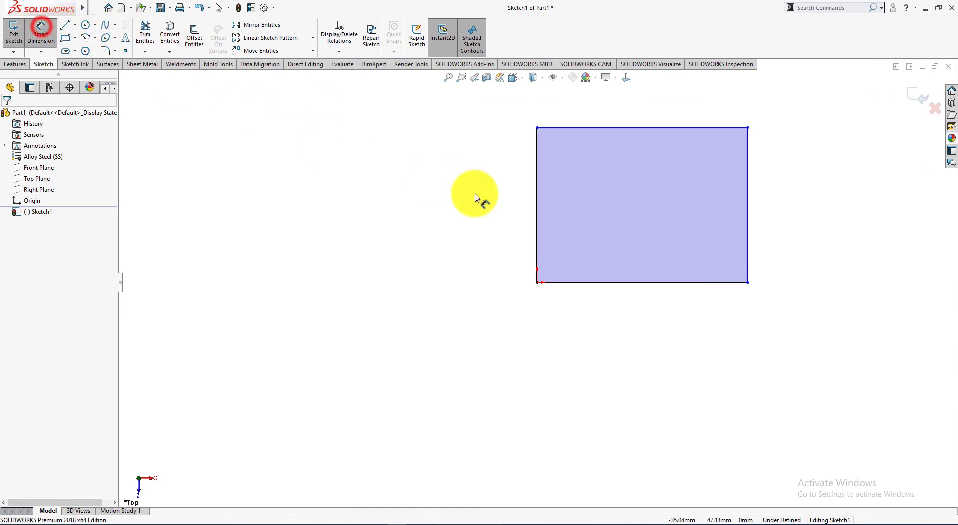
click(537, 208)
click(483, 196)
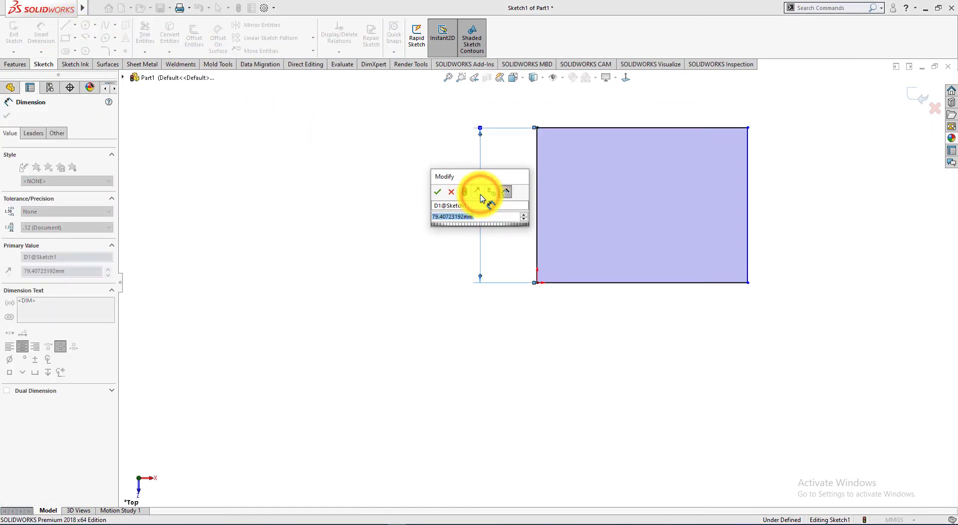
text(214)
key(Return)
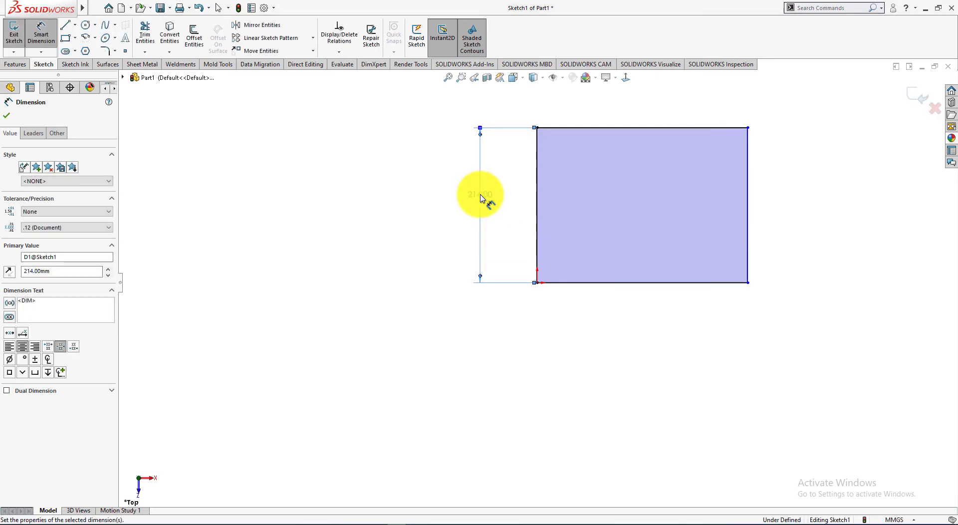
- Dimension the rectangle's bottom edge to 214 mm and finish dimensioning
click(626, 283)
click(625, 314)
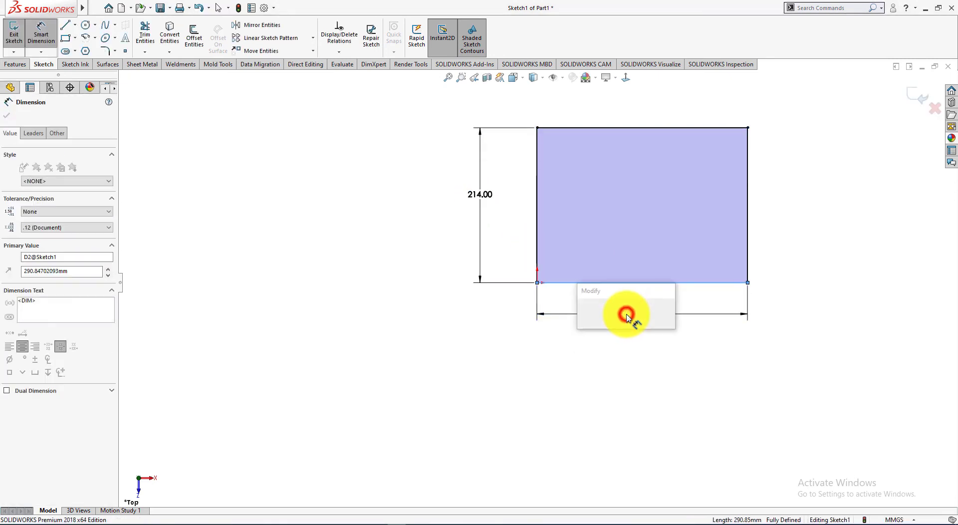
text(2)
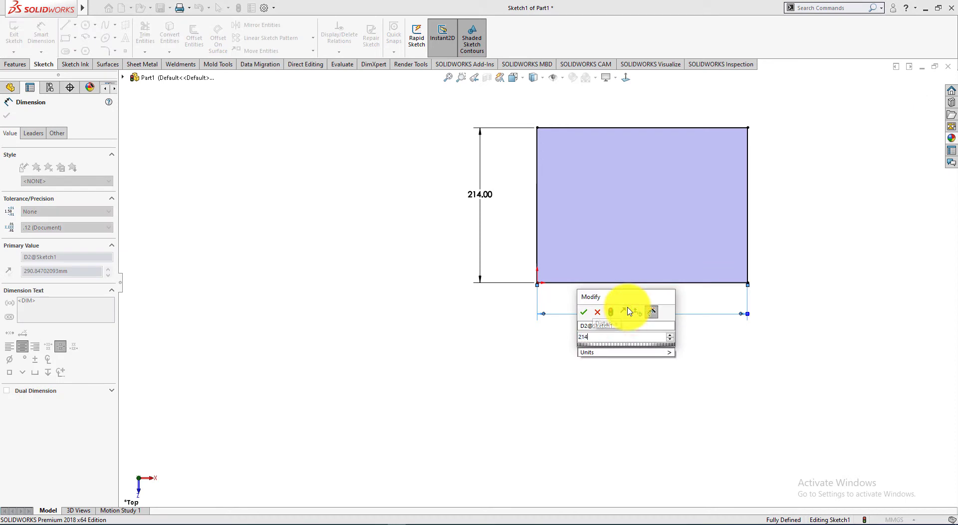
text(14)
key(Return)
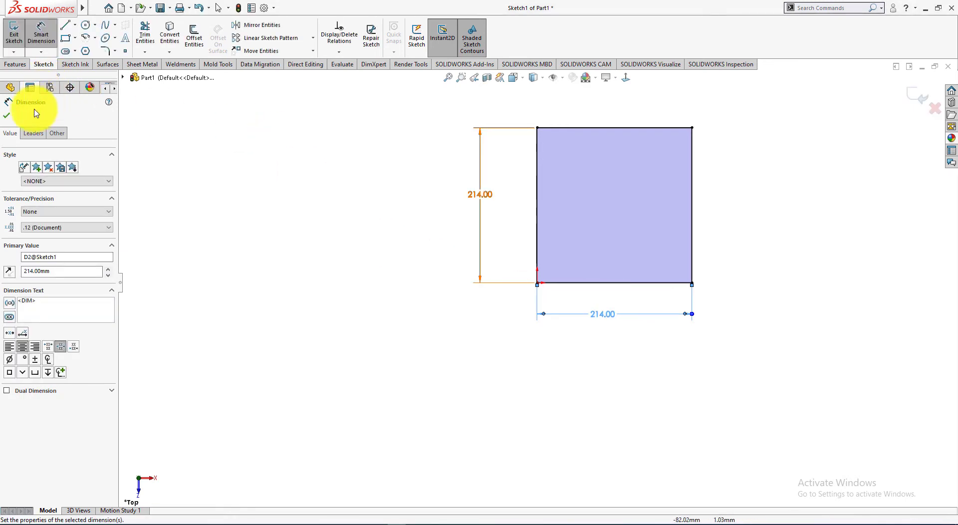
click(12, 119)
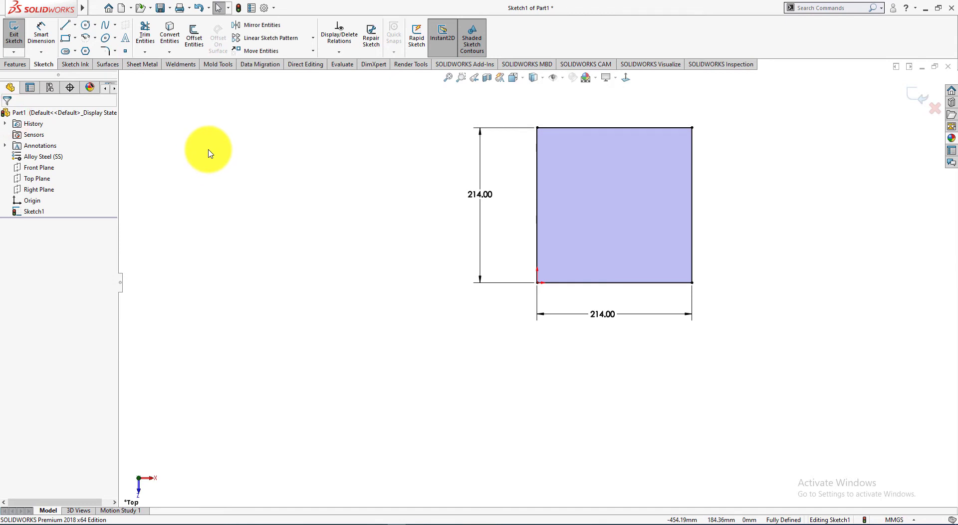
- Check the wall thickness in the reference drawing and offset the whole square 15 mm inward
key(alt+Tab)
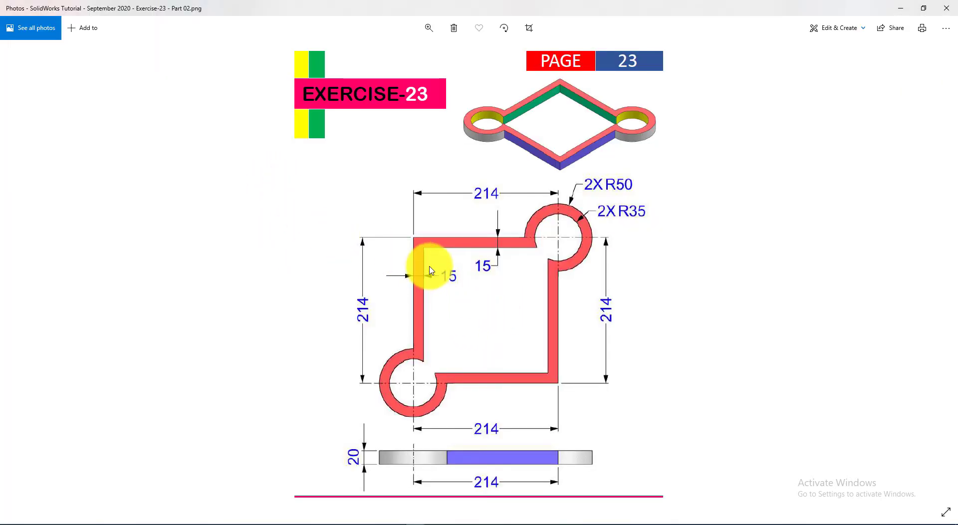
key(alt+Tab)
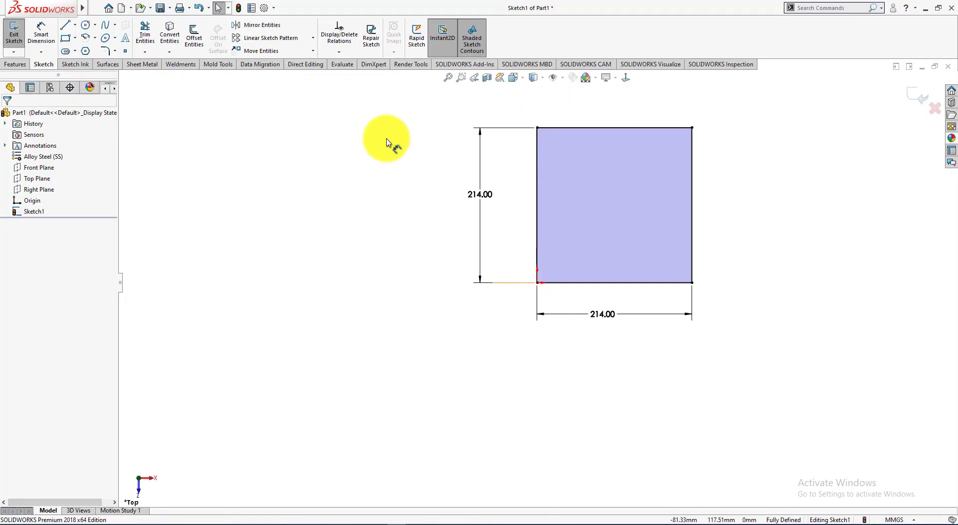
click(195, 31)
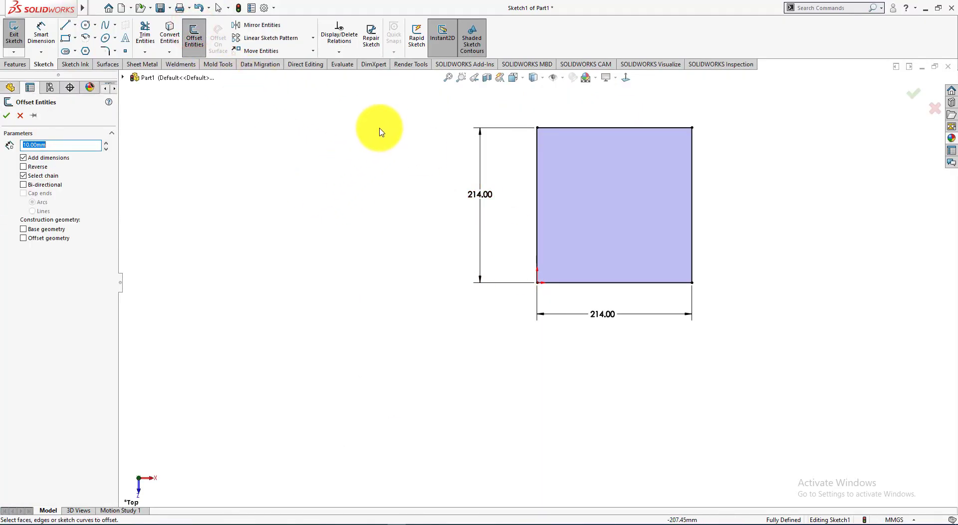
key(alt+Tab)
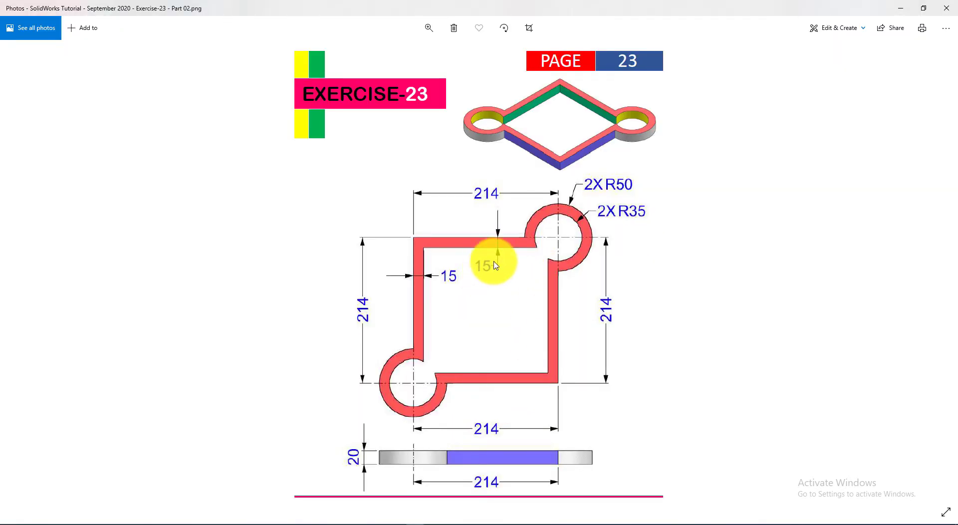
key(alt+Tab)
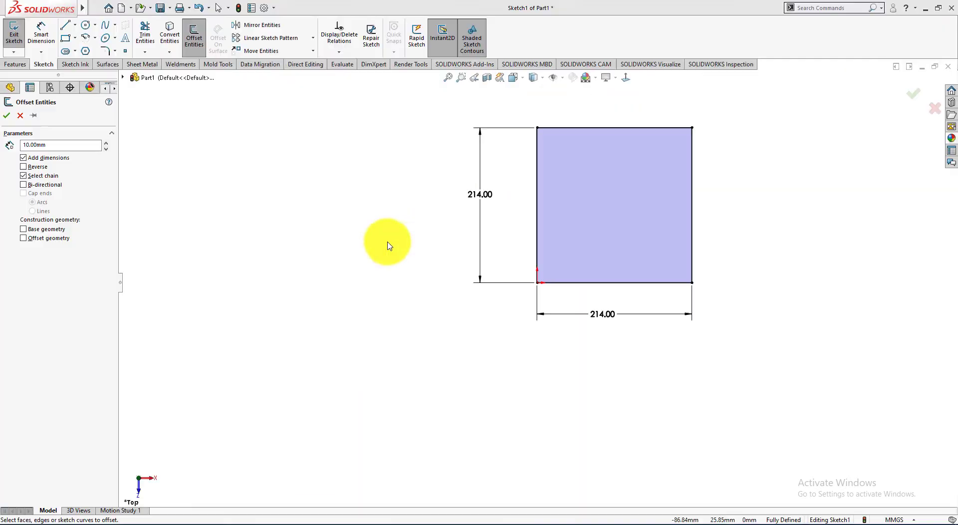
double_click(58, 145)
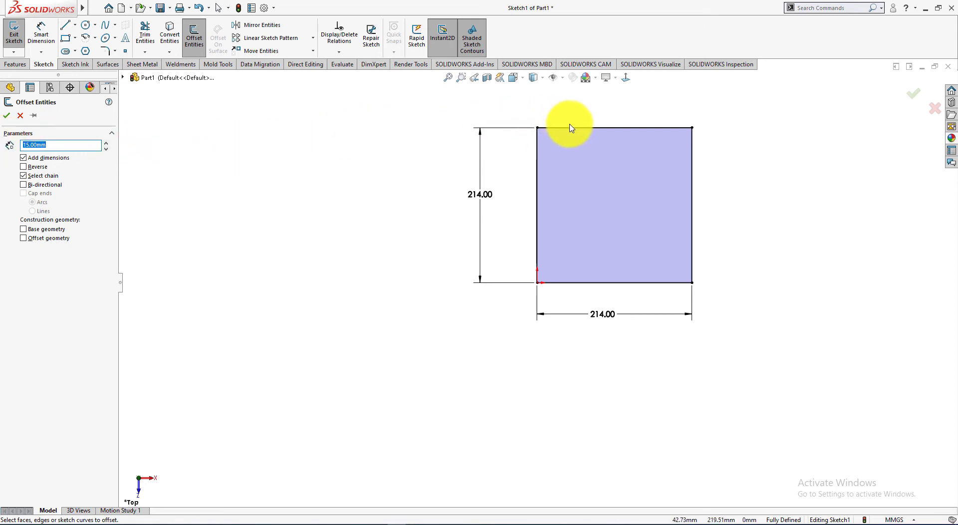
click(587, 128)
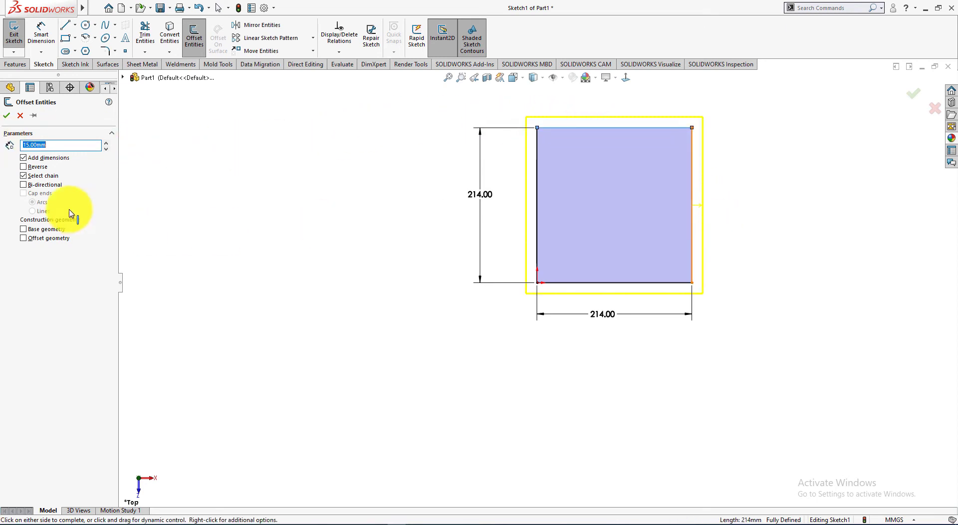
click(26, 167)
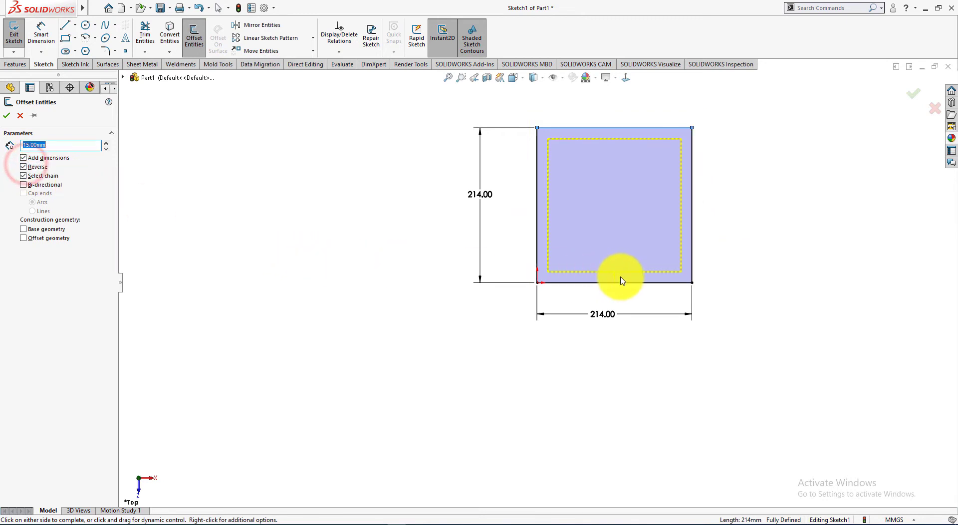
click(6, 116)
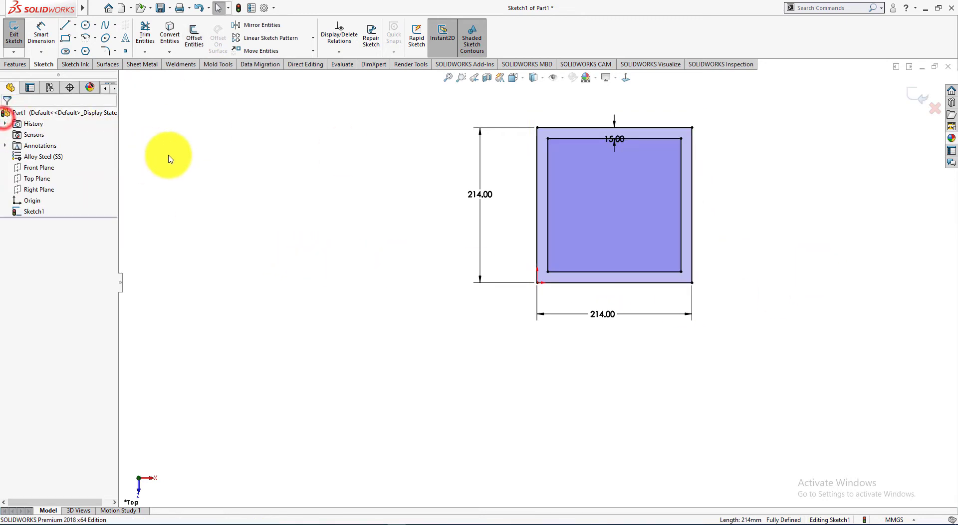
click(180, 155)
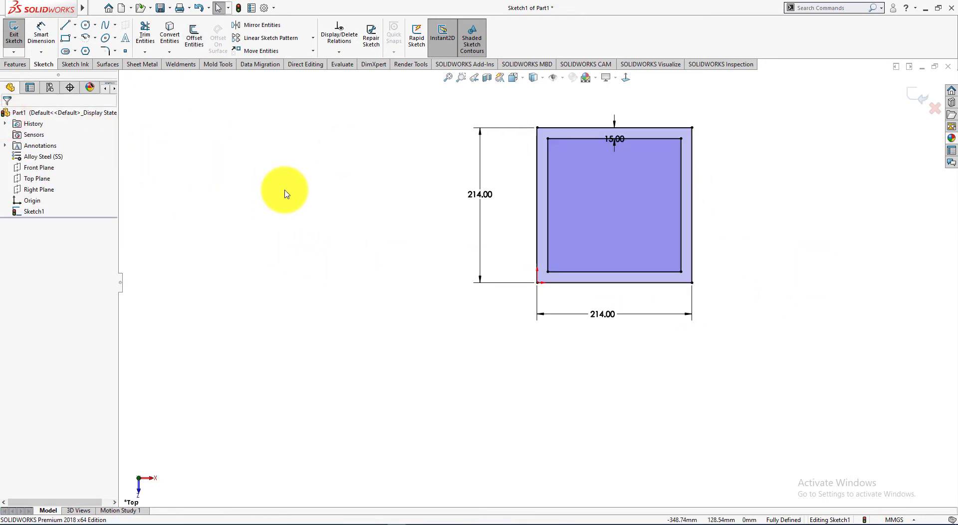
- Consult the reference drawing and sketch two concentric circles, radii about 59 and 29 mm, centred on the outer square's upper-right corner
key(alt+Tab)
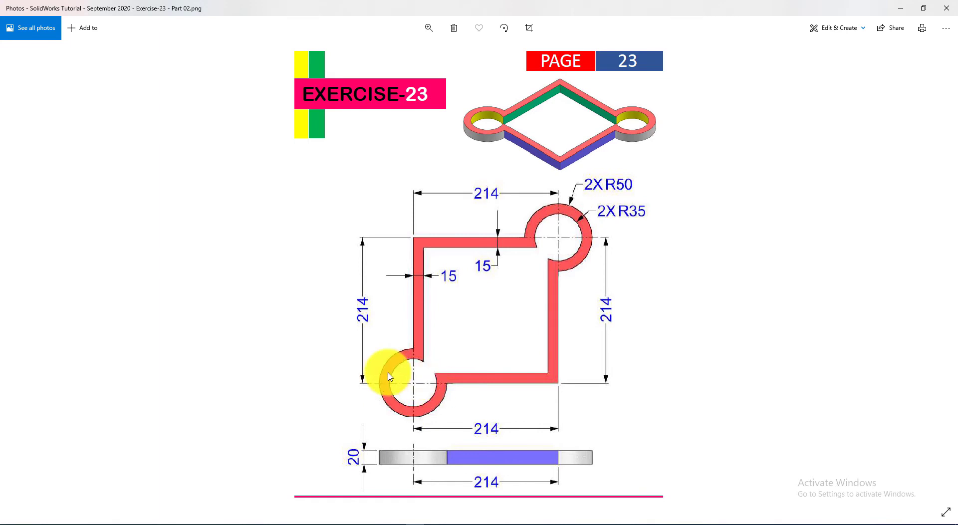
key(alt+Tab)
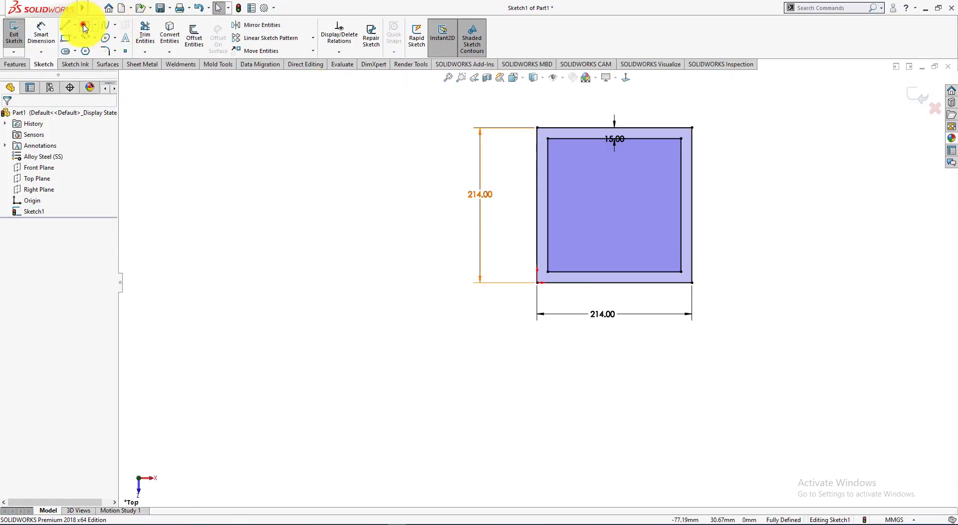
click(85, 26)
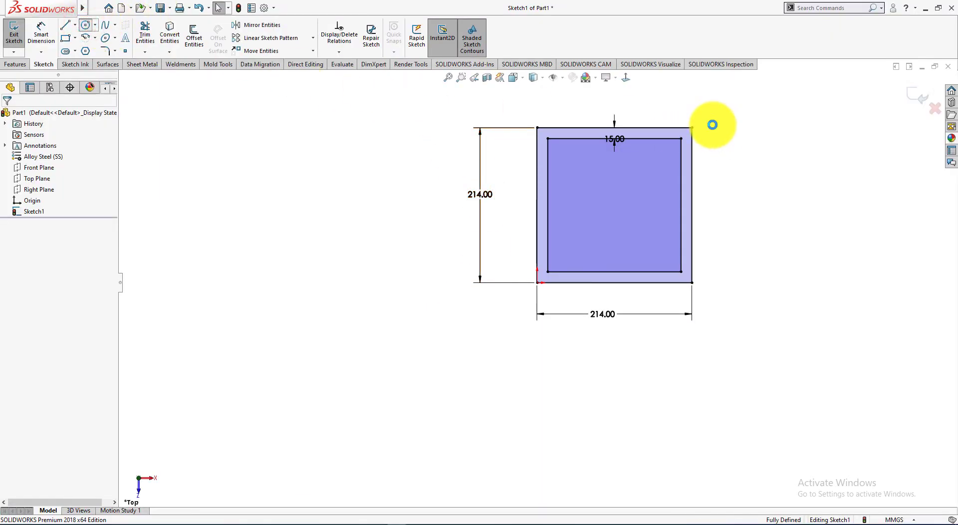
click(692, 129)
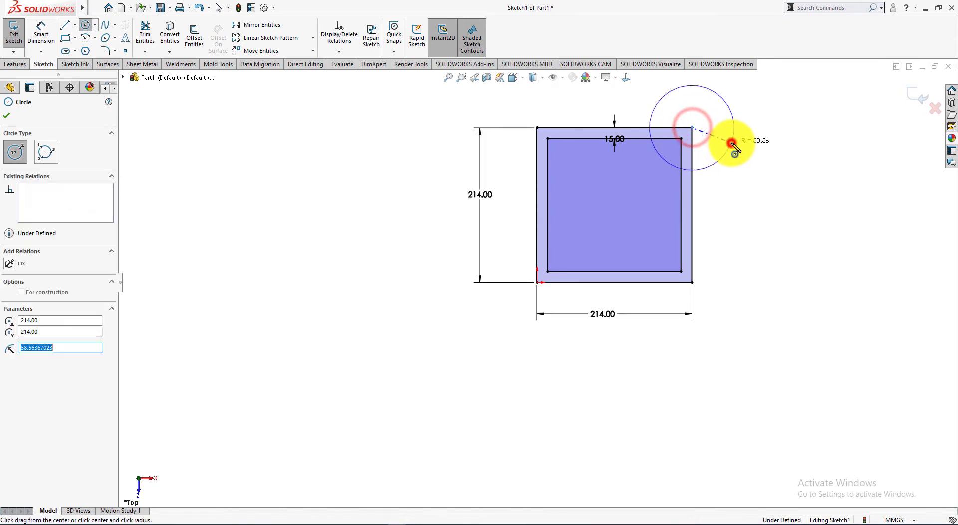
click(731, 144)
key(alt+Tab)
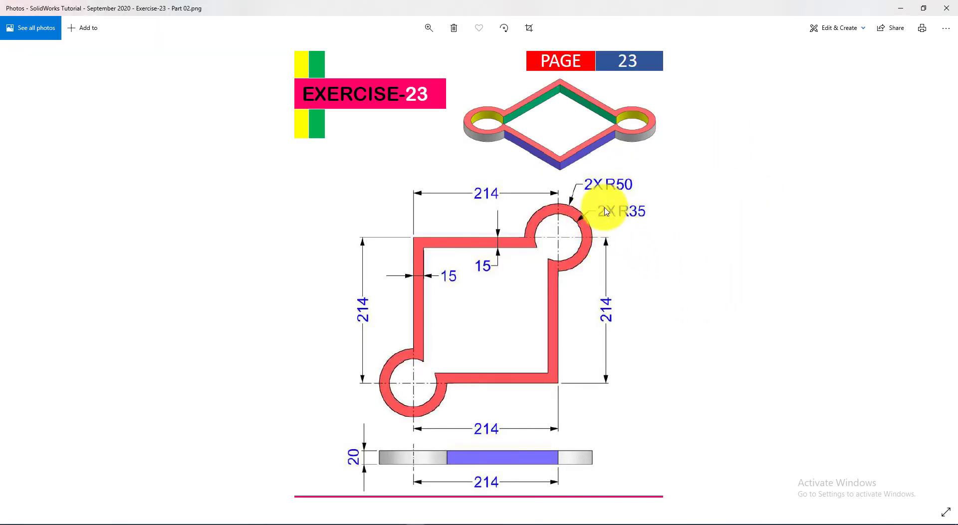
key(alt+Tab)
click(692, 129)
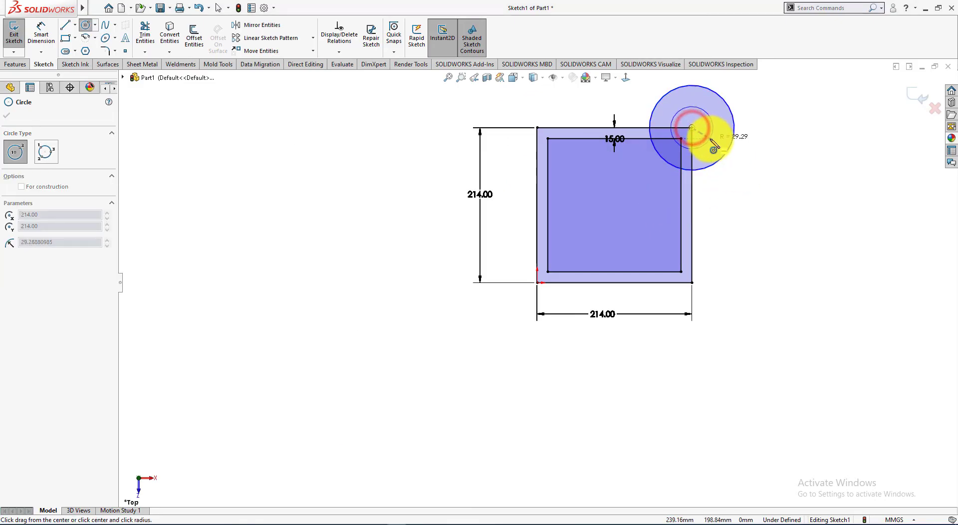
click(709, 141)
- Sketch two concentric circles centred on the origin corner, with radii about 39 and 65 mm, and finish the Circle command
click(537, 283)
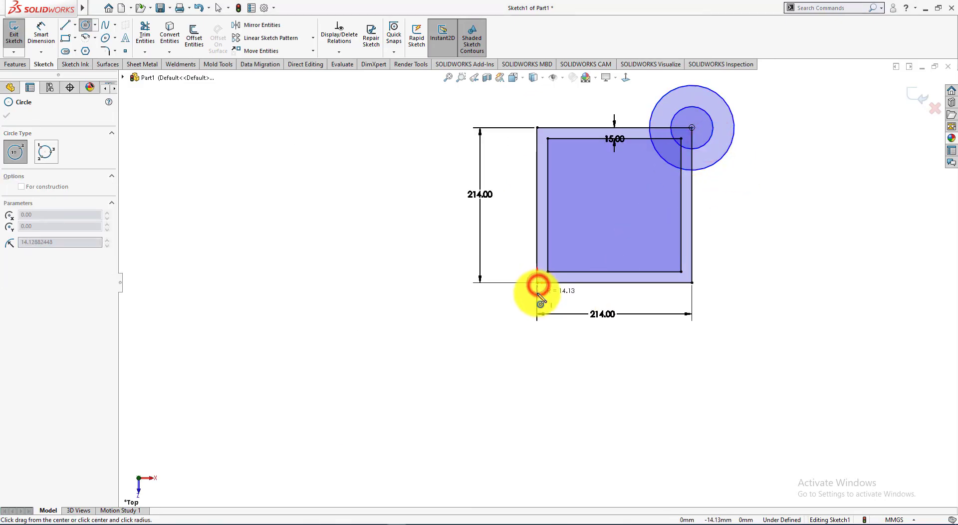
click(547, 311)
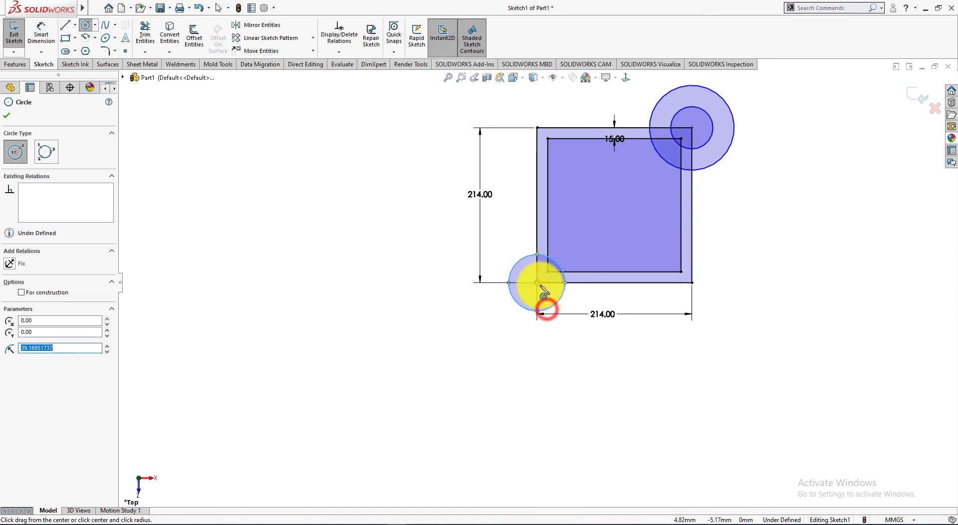
click(538, 282)
click(490, 282)
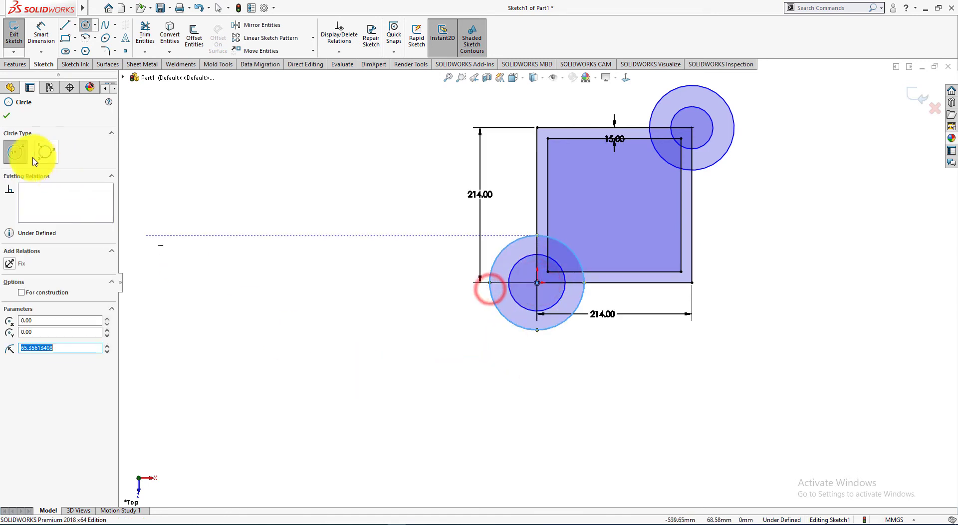
click(7, 119)
- Check the ring radii in the reference drawing and add an Equal relation between the two inner circles
key(alt+Tab)
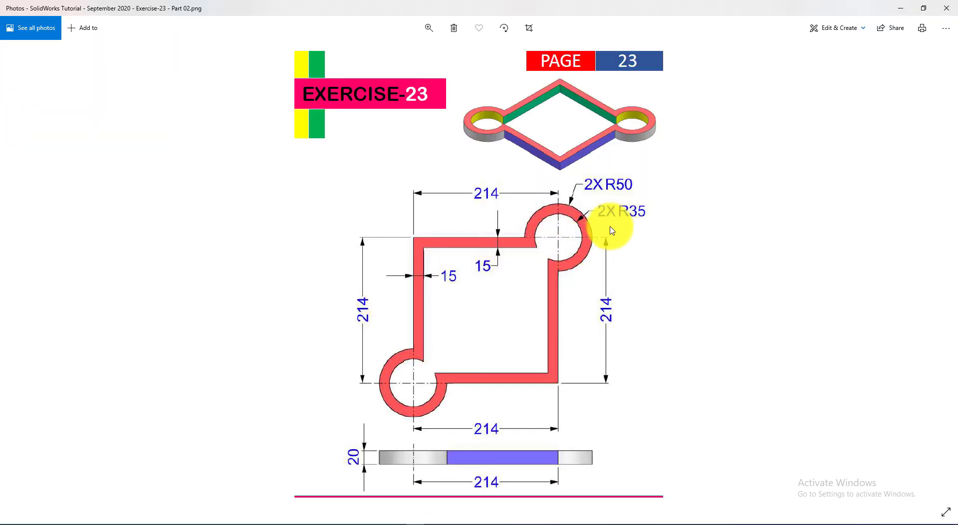
key(alt+Tab)
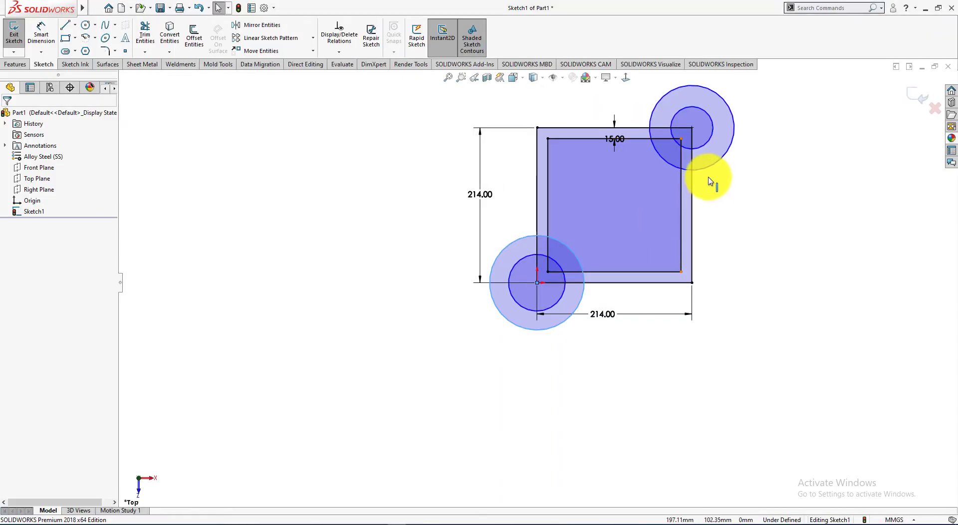
click(704, 146)
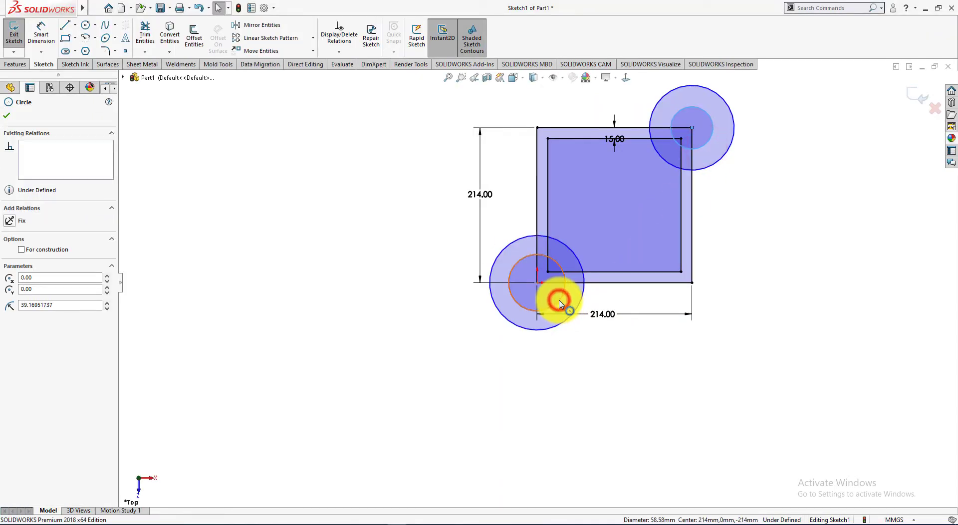
ctrl+click(560, 302)
click(634, 258)
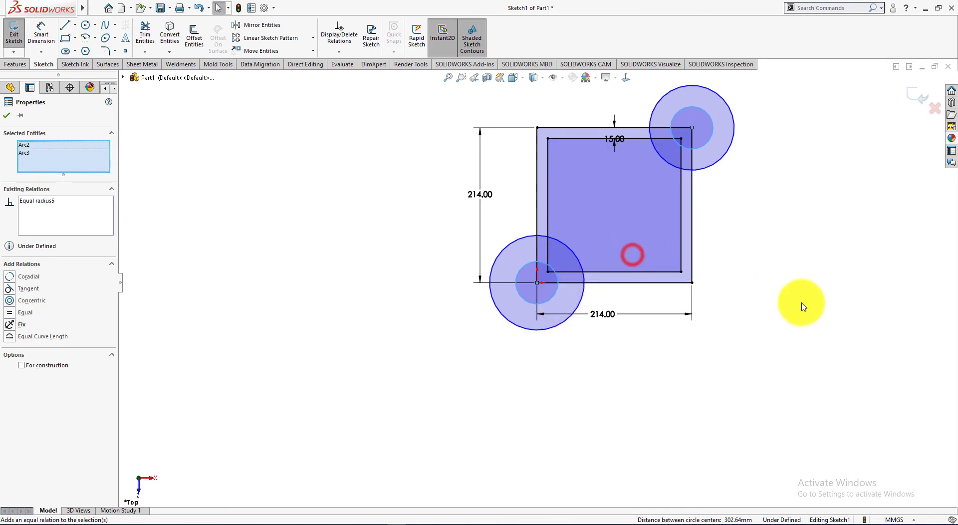
click(802, 306)
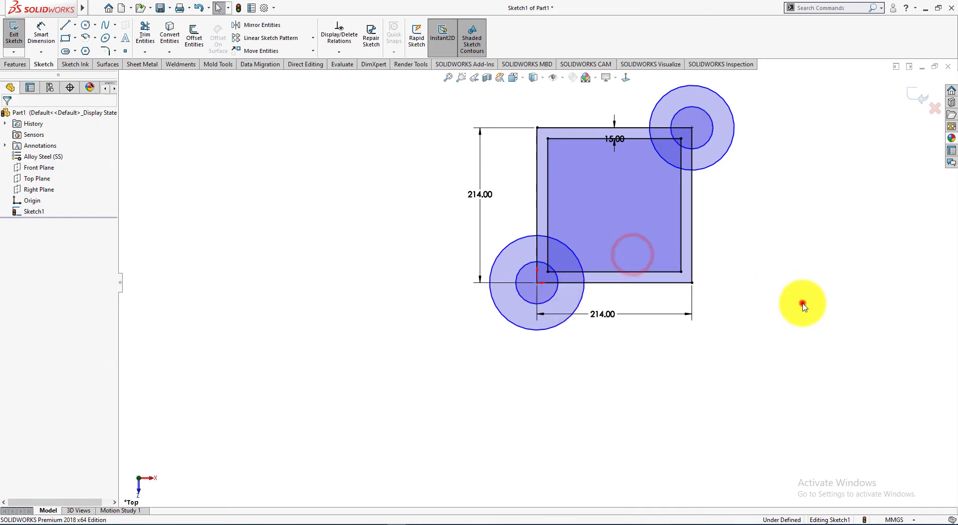
- Add an Equal relation between the two outer circles at the opposite corners of the square
click(547, 331)
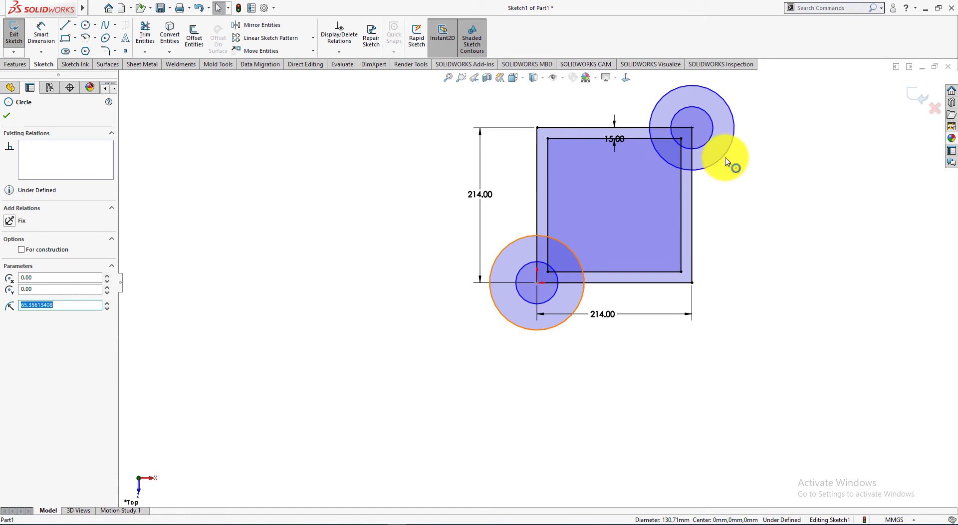
ctrl+click(726, 159)
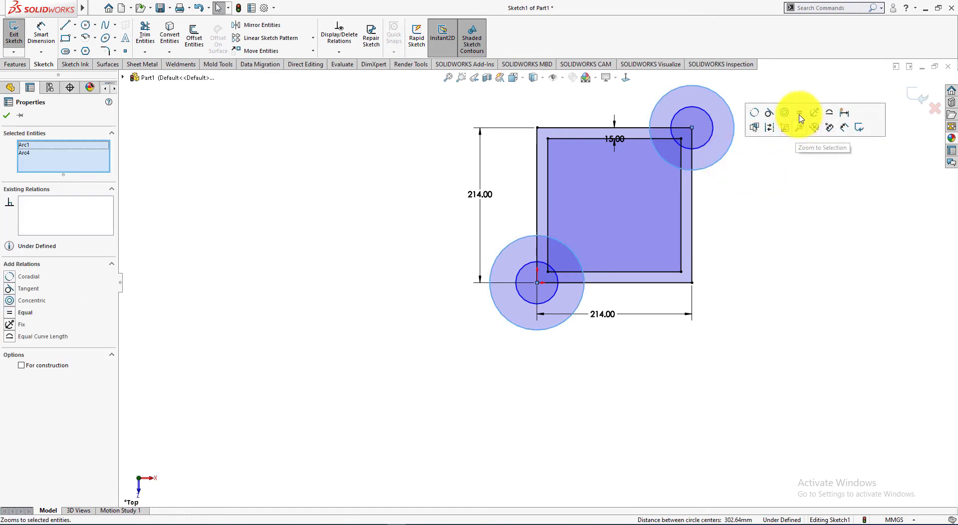
click(799, 113)
click(817, 276)
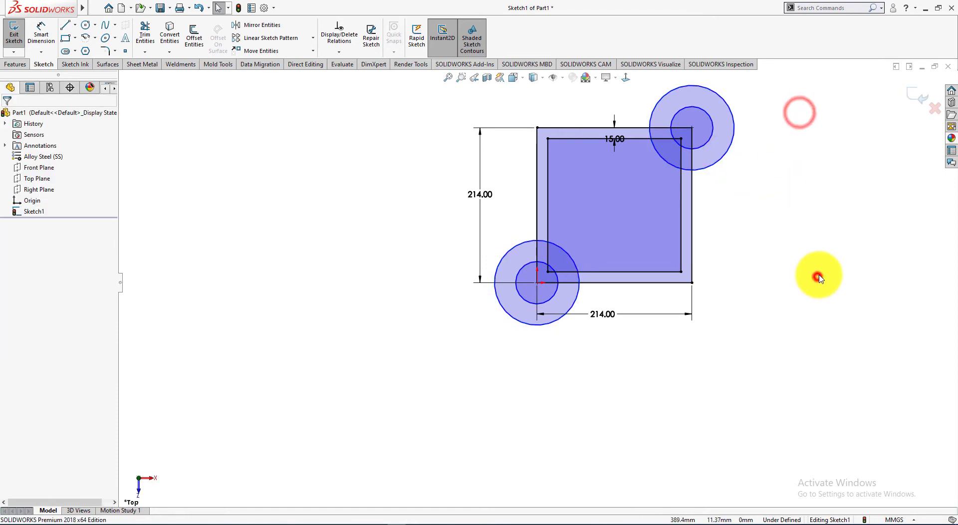
- Turn on the display of sketch relations to inspect the sketch's constraints
click(562, 78)
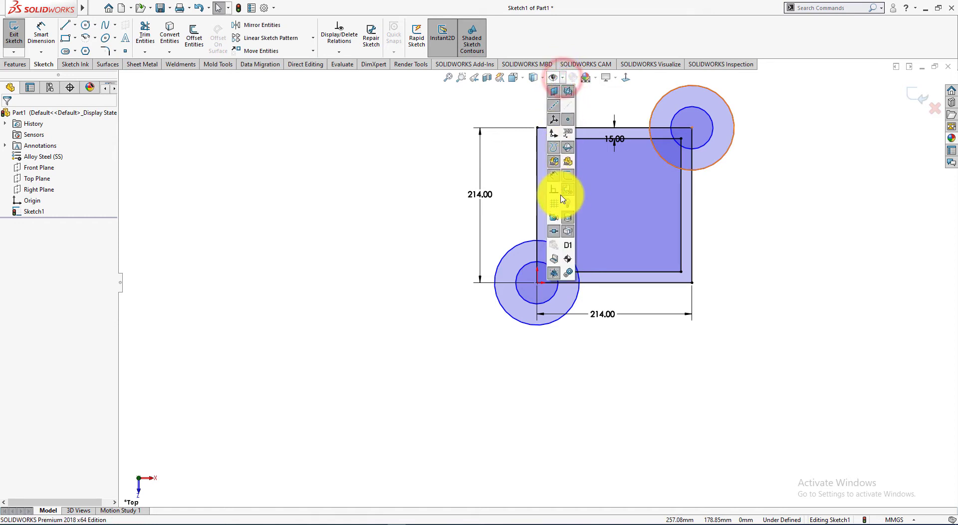
click(555, 194)
click(845, 291)
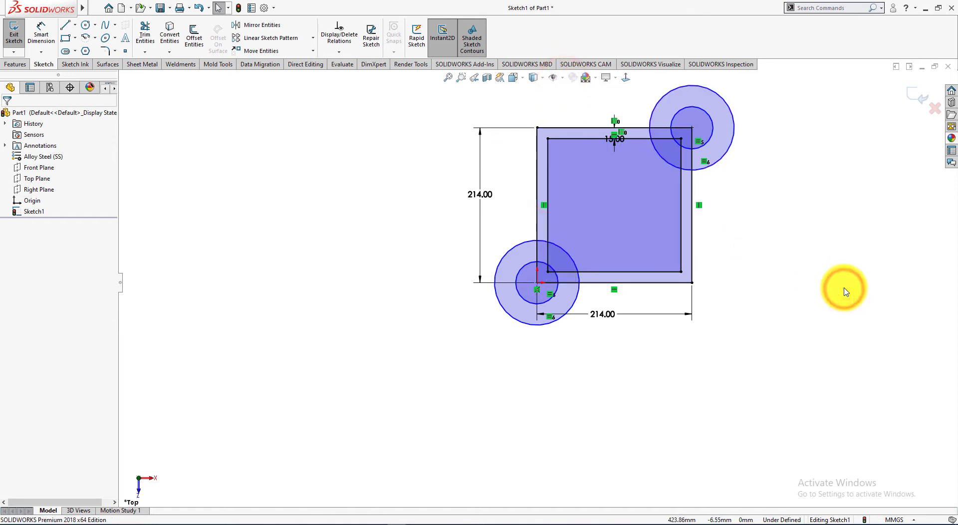
- Check the inner radius in the reference drawing and dimension the upper-right inner circle's diameter as 2*35 (70 mm)
scroll(823, 277, up, 3)
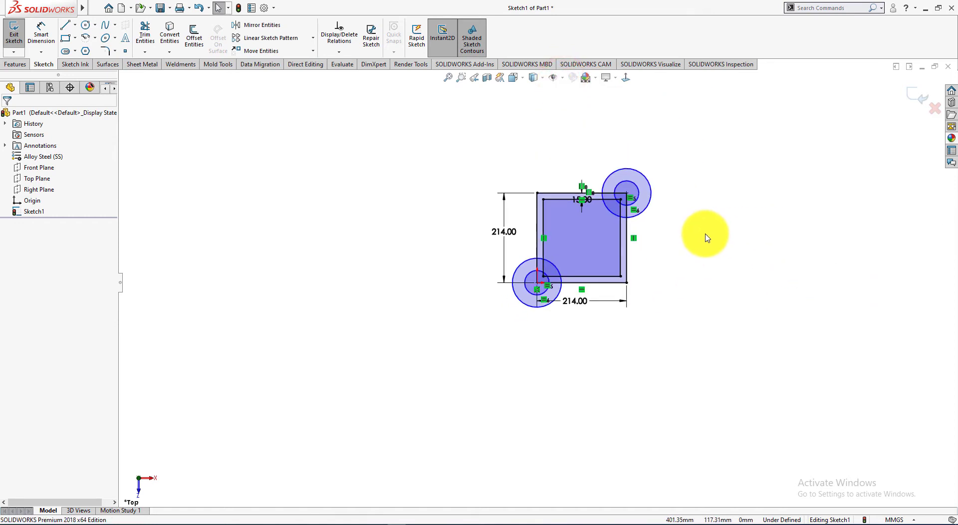
scroll(706, 234, down, 2)
click(42, 31)
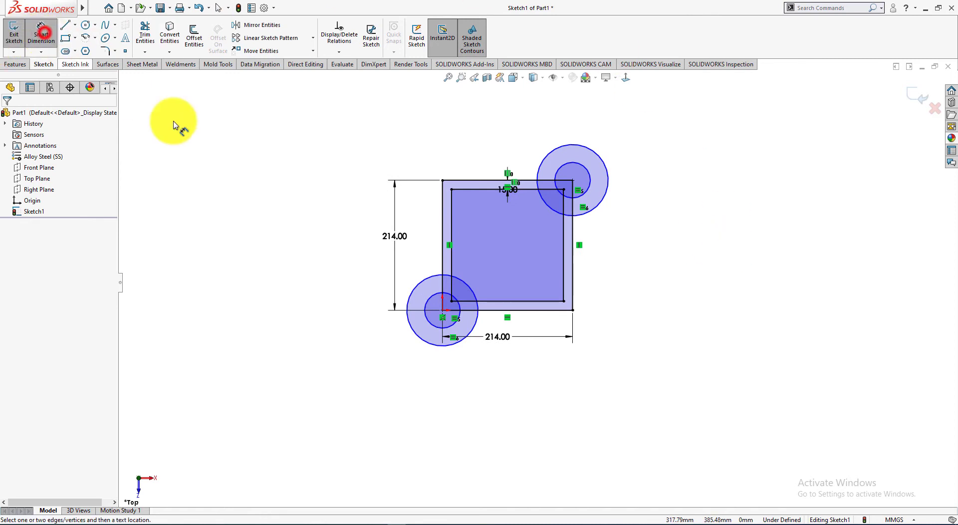
key(alt+Tab)
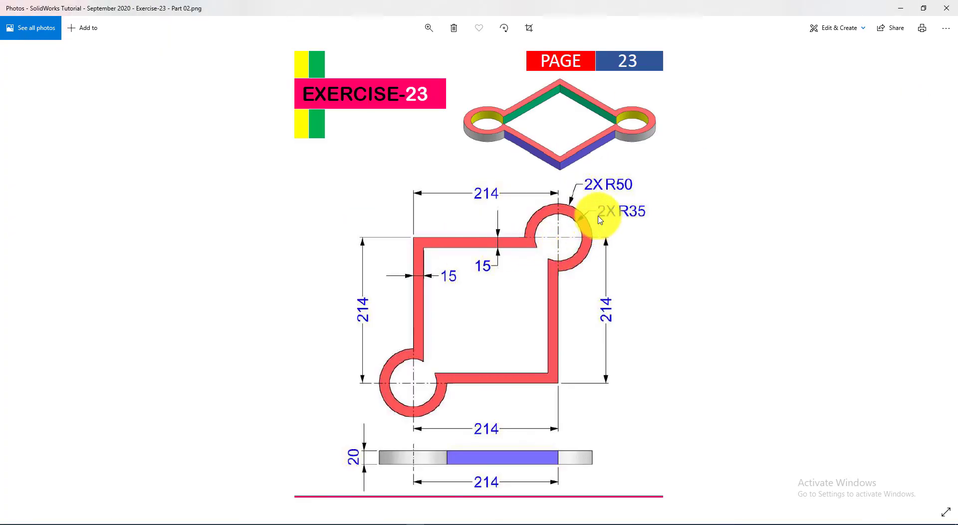
key(alt+Tab)
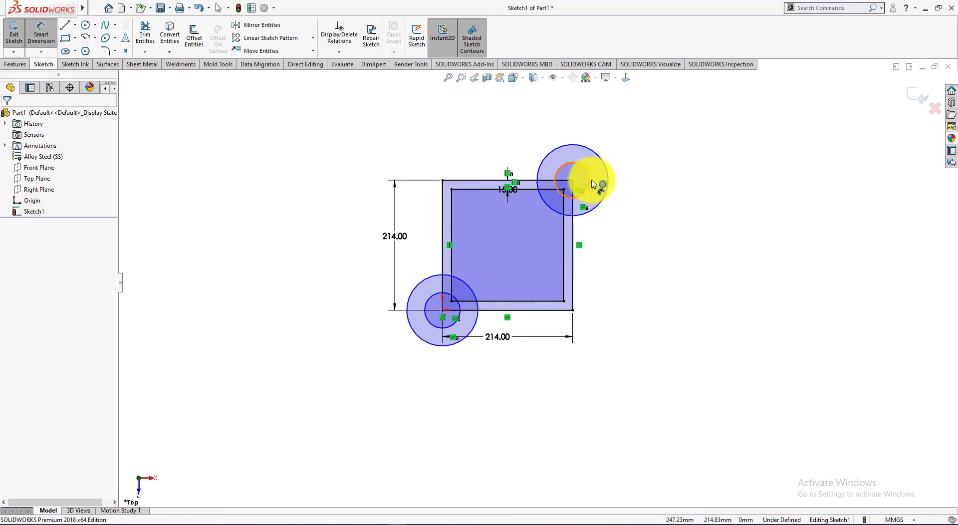
click(592, 181)
click(675, 153)
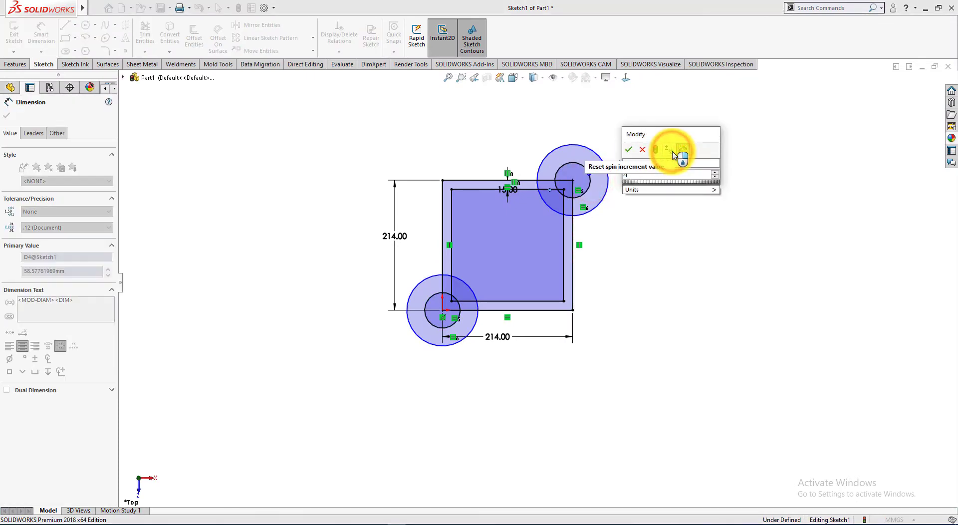
text(2*35)
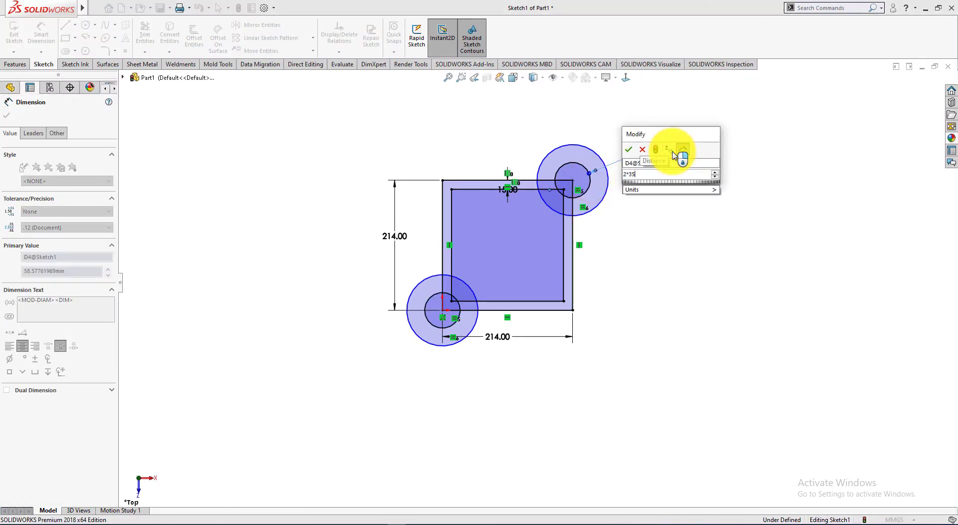
key(Return)
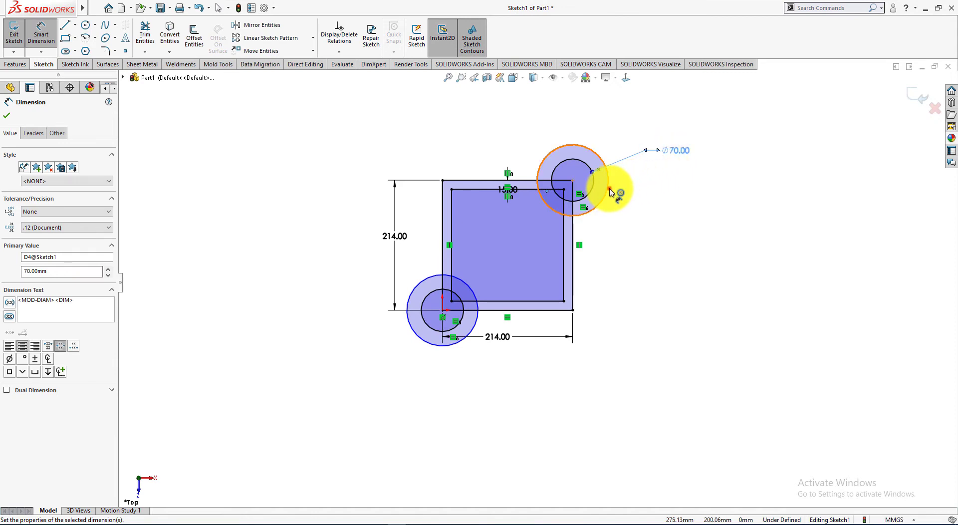
- Check the outer radius in the reference drawing, dimension the upper-right outer circle's diameter as 2*50 (100 mm), and finish dimensioning
click(610, 190)
click(682, 189)
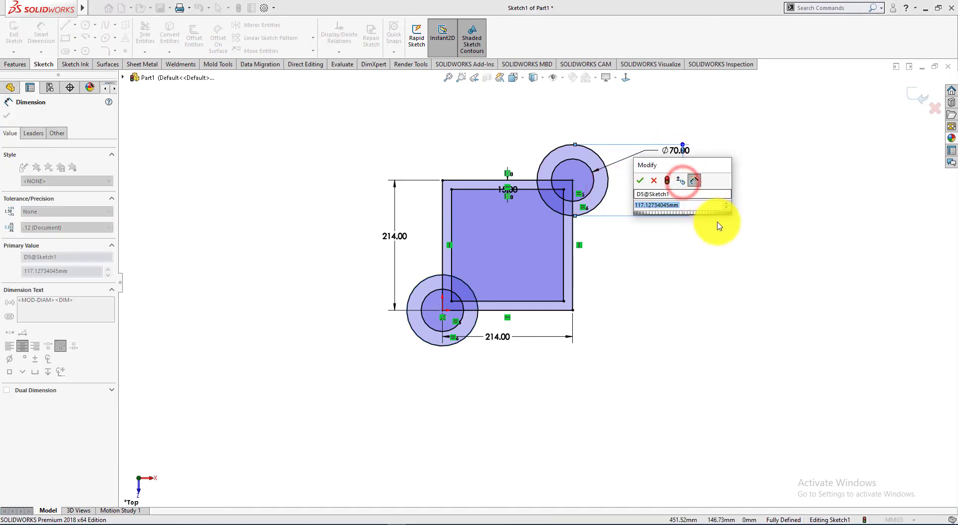
key(alt+Tab)
key(alt+Tab)
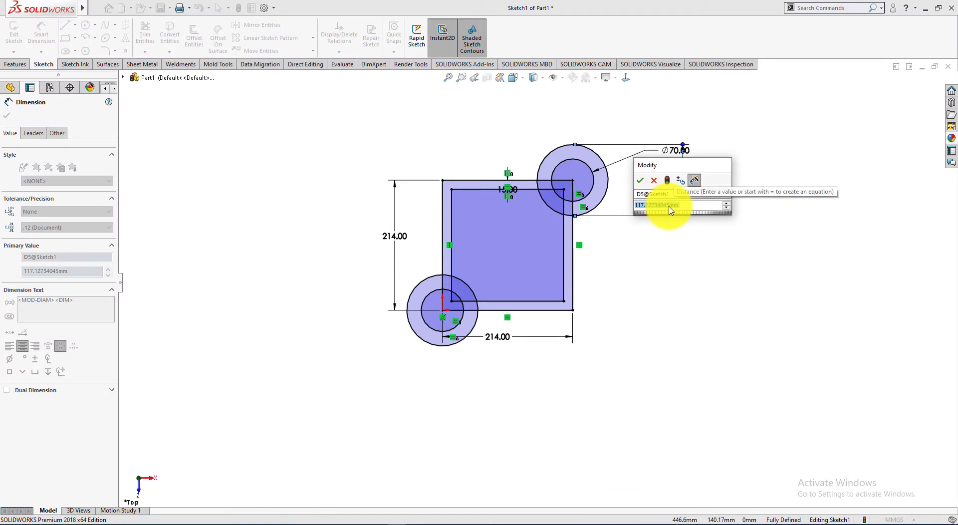
text(2*50)
key(Return)
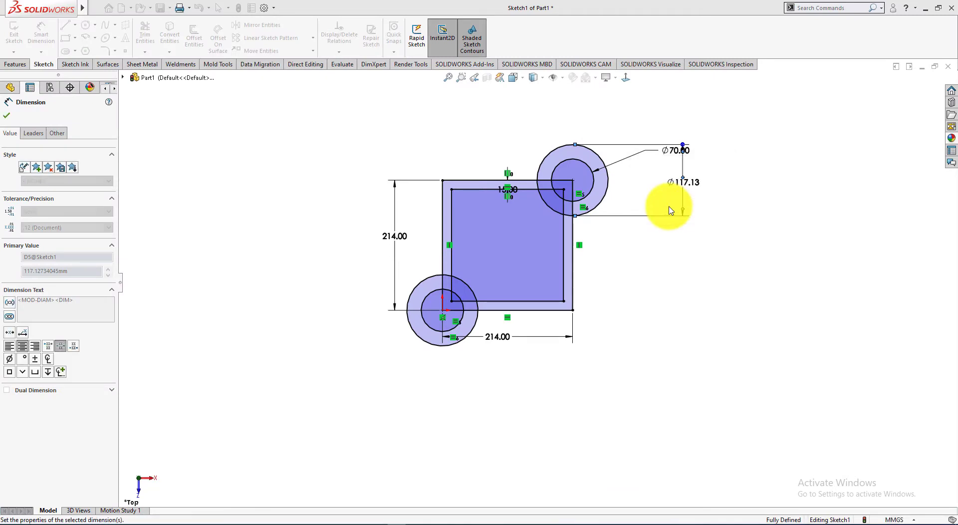
click(7, 116)
click(183, 146)
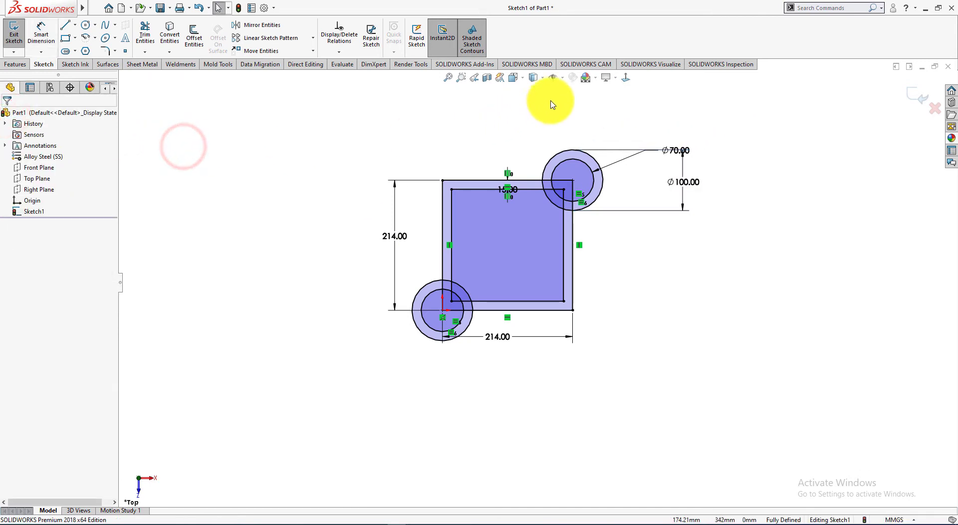
- Hide the sketch dimensions and relation markers, and examine how the corner rings join the frame in the reference drawing
click(562, 78)
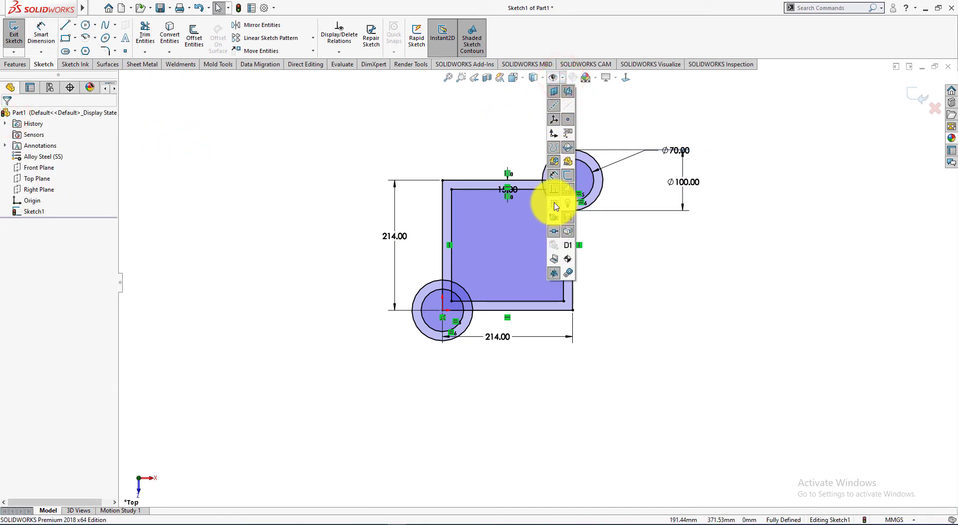
click(555, 177)
click(670, 313)
key(alt+Tab)
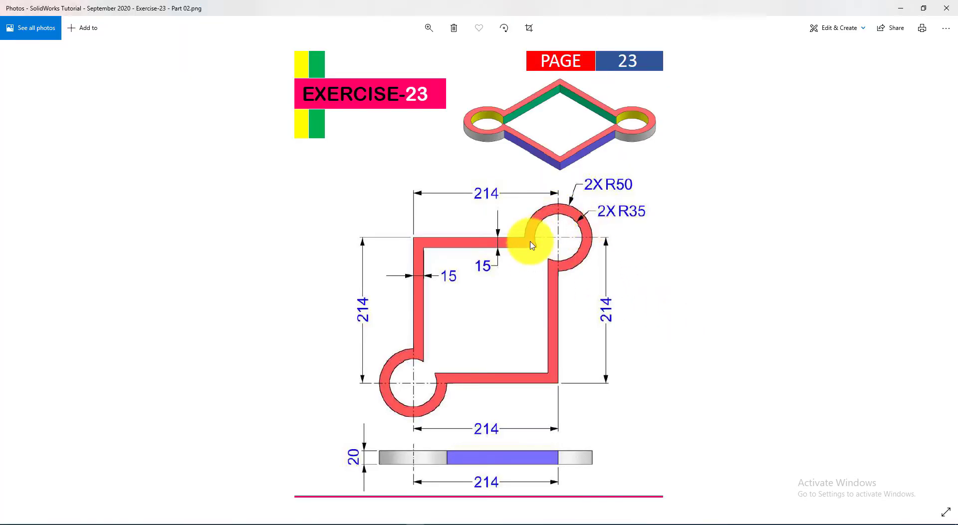
key(alt+Tab)
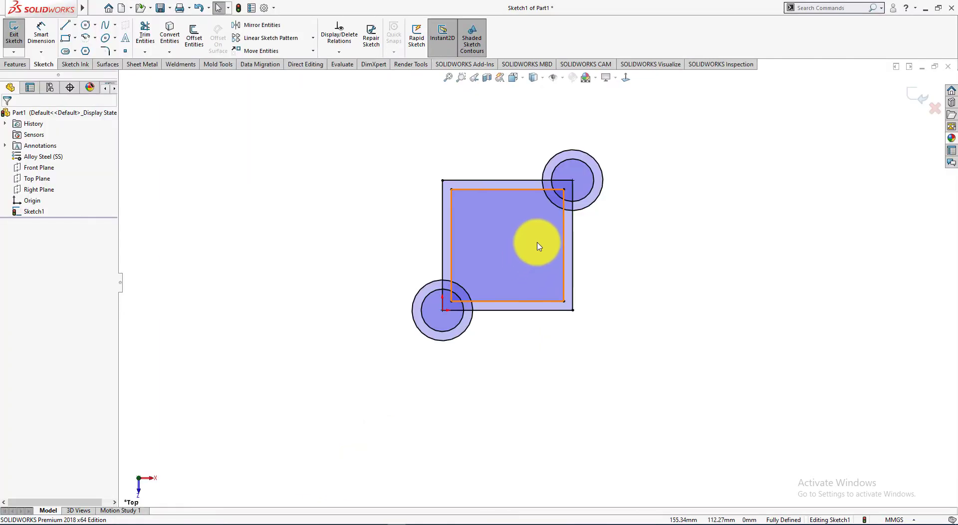
key(alt+Tab)
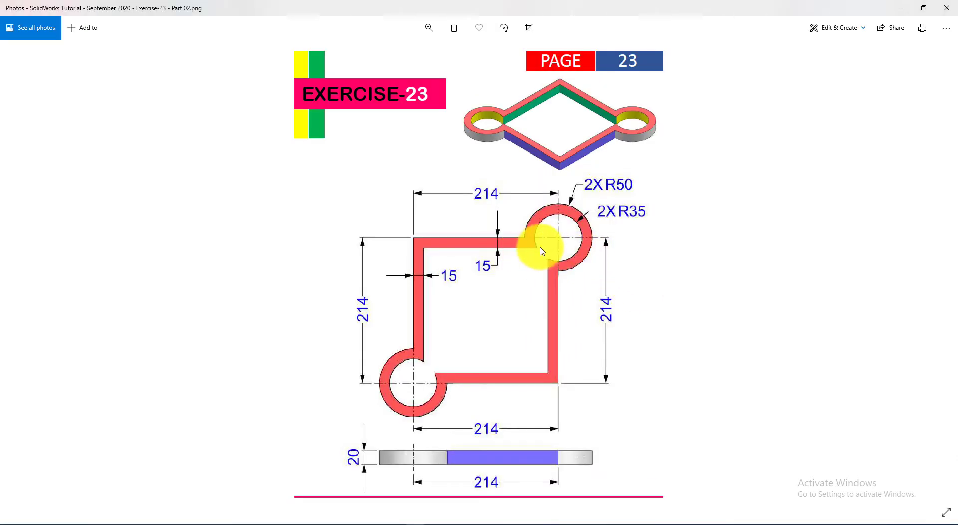
key(alt+Tab)
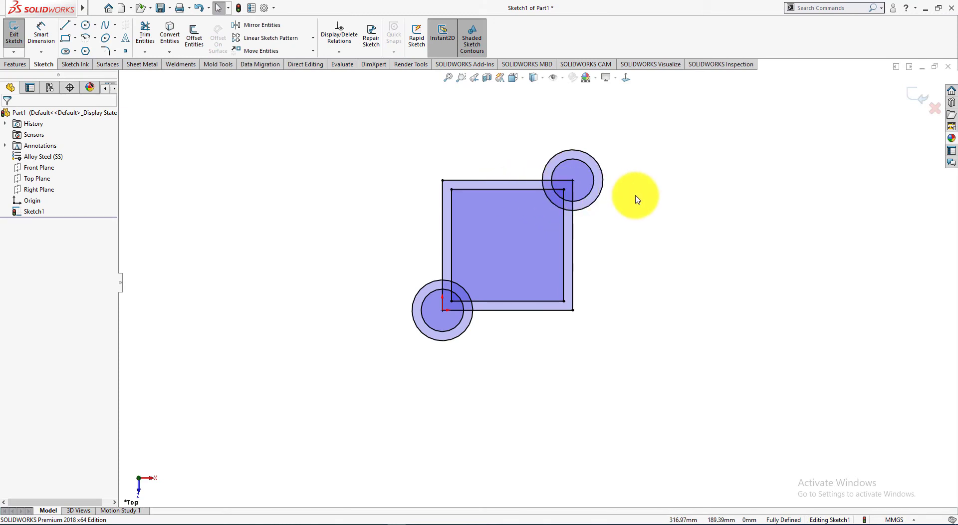
- Check the reference drawing and trim away the arcs of both upper-right circles that lie inside the inner square
click(147, 33)
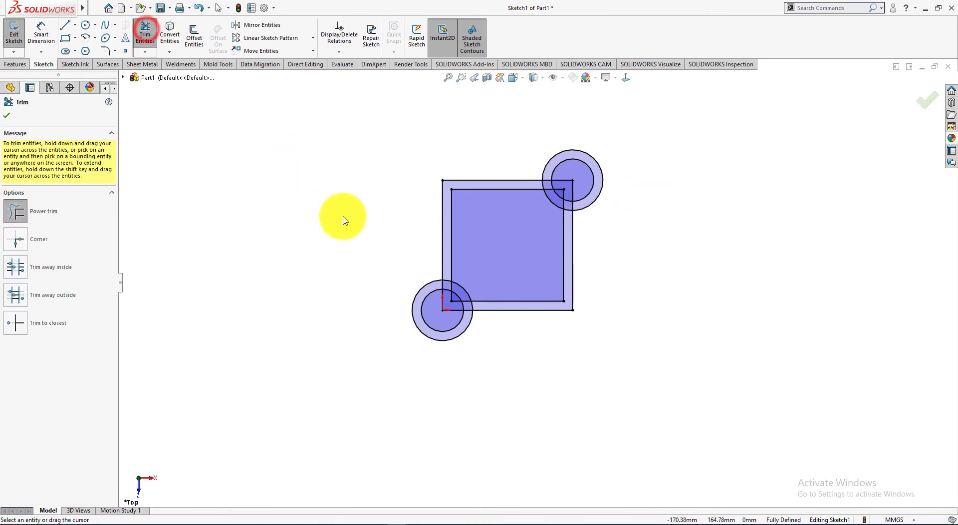
key(alt+Tab)
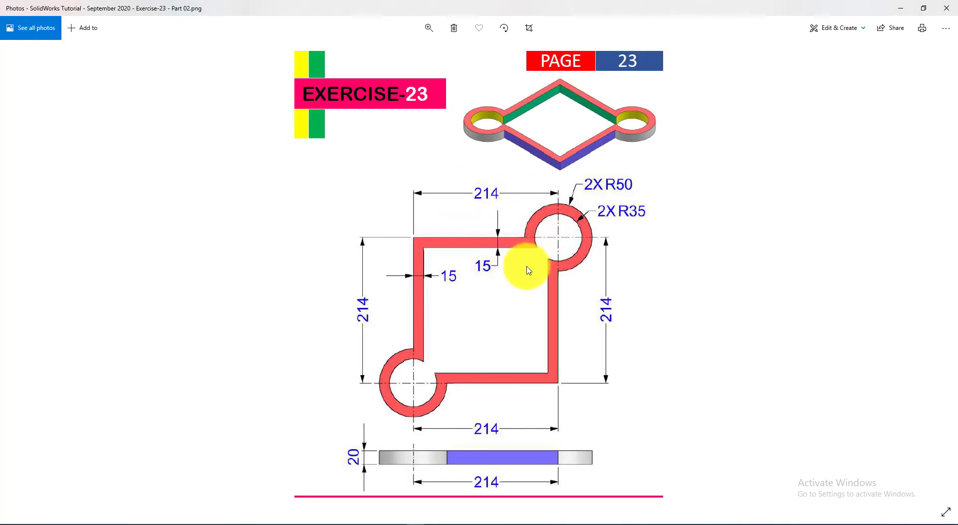
key(alt+Tab)
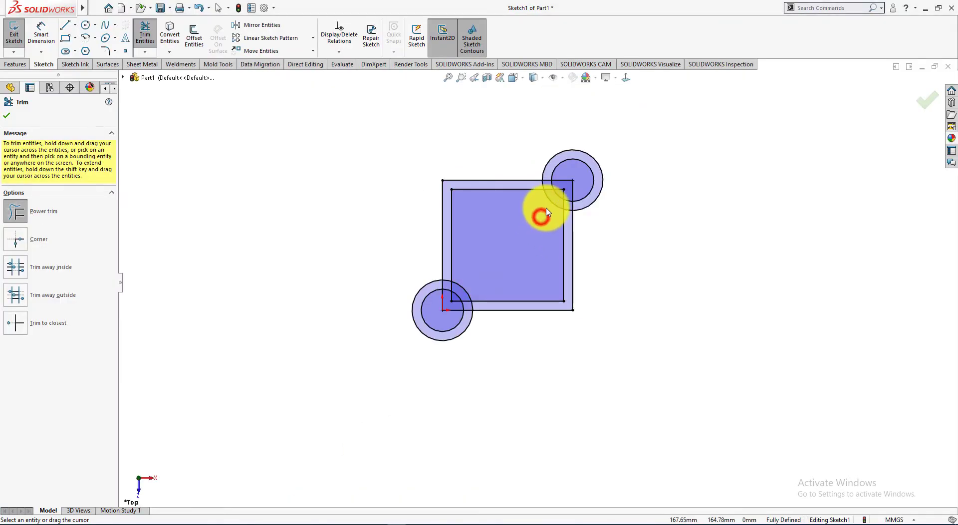
mouse_move(546, 208)
mouse_down()
mouse_move(555, 199)
mouse_move(524, 231)
mouse_up()
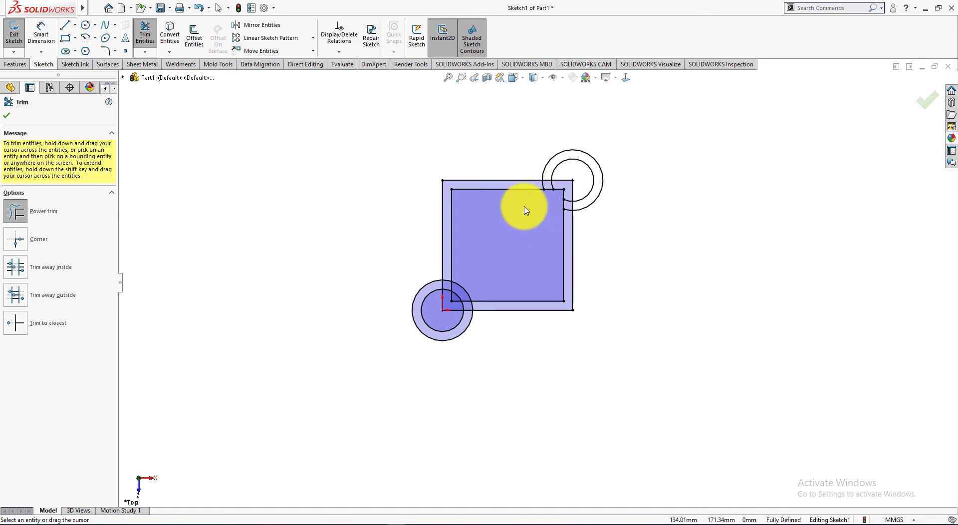
- Compare with the reference drawing and trim the upper frame edges and the inner square's corner lines where they cross the upper-right ring
key(alt+Tab)
key(alt+Tab)
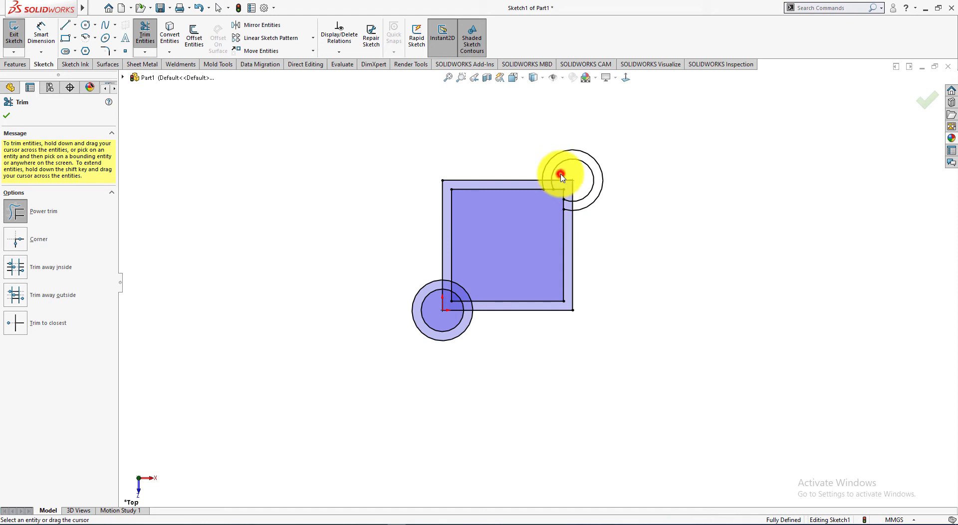
drag(561, 174, 569, 182)
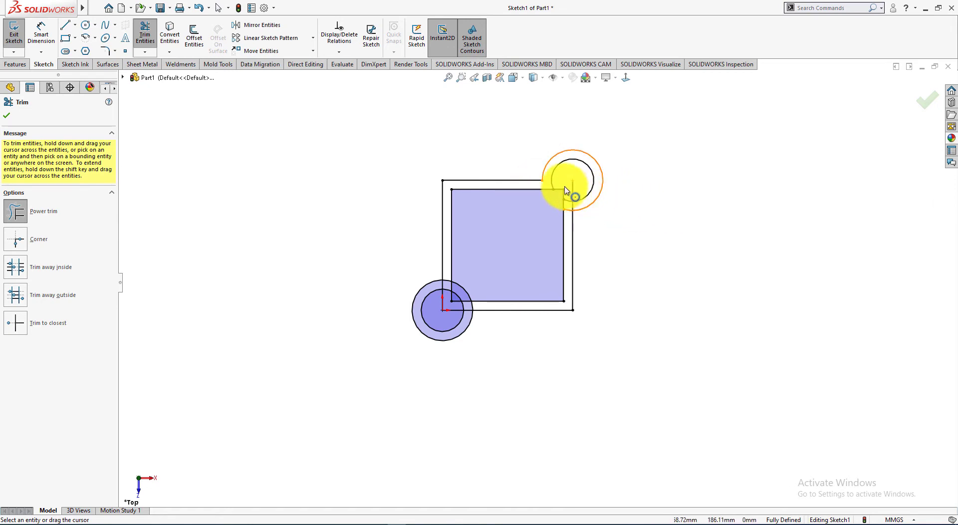
mouse_move(566, 194)
mouse_down()
mouse_move(563, 185)
mouse_move(560, 194)
mouse_up()
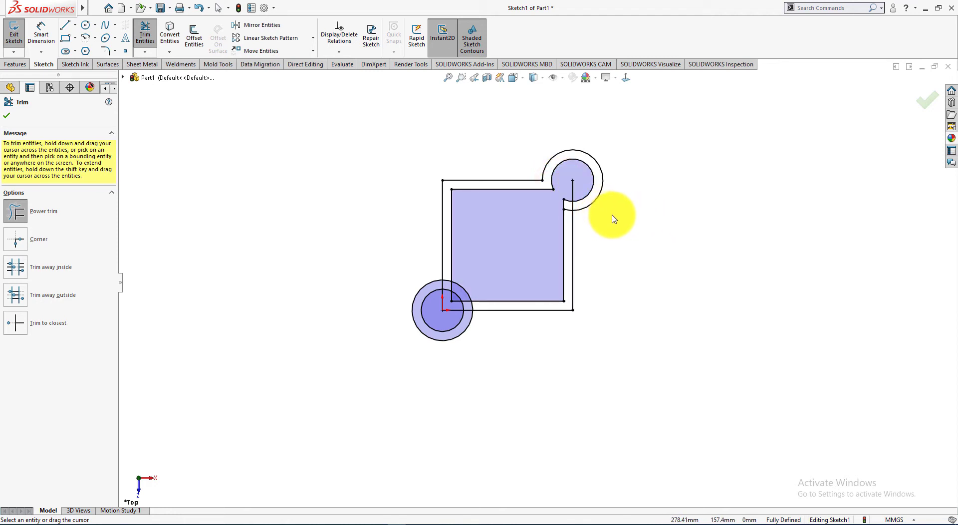
- Check the upper-right joint in the reference drawing and trim the outer square's right edge inside the inner circle
key(alt+Tab)
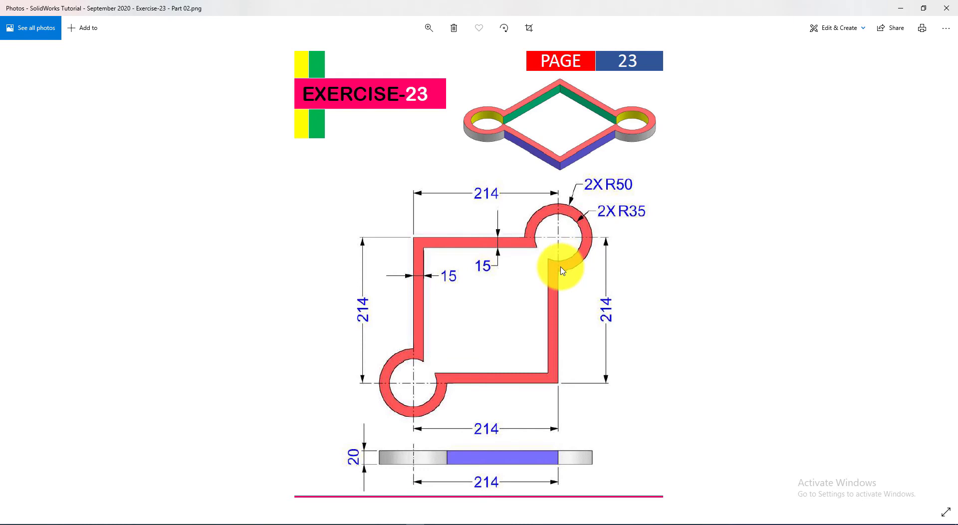
key(alt+Tab)
drag(582, 249, 572, 214)
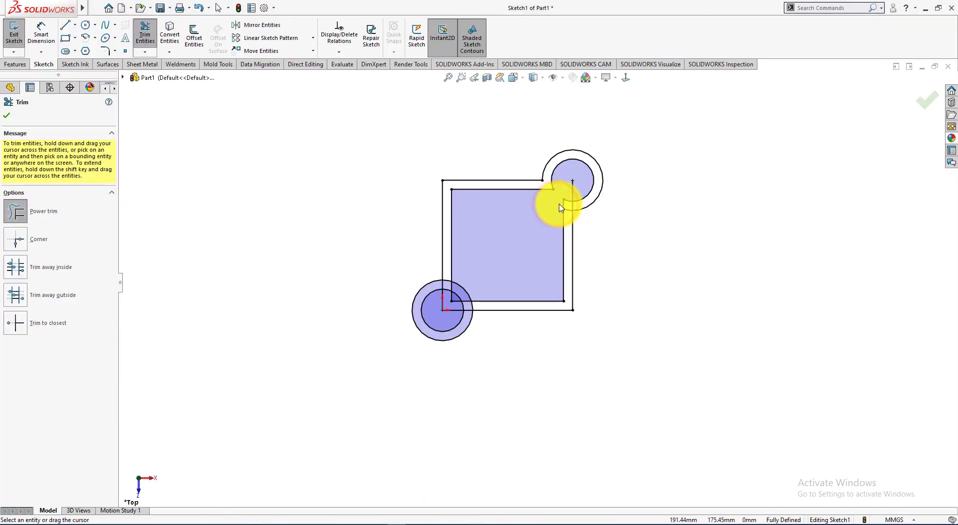
key(alt+Tab)
key(alt+Tab)
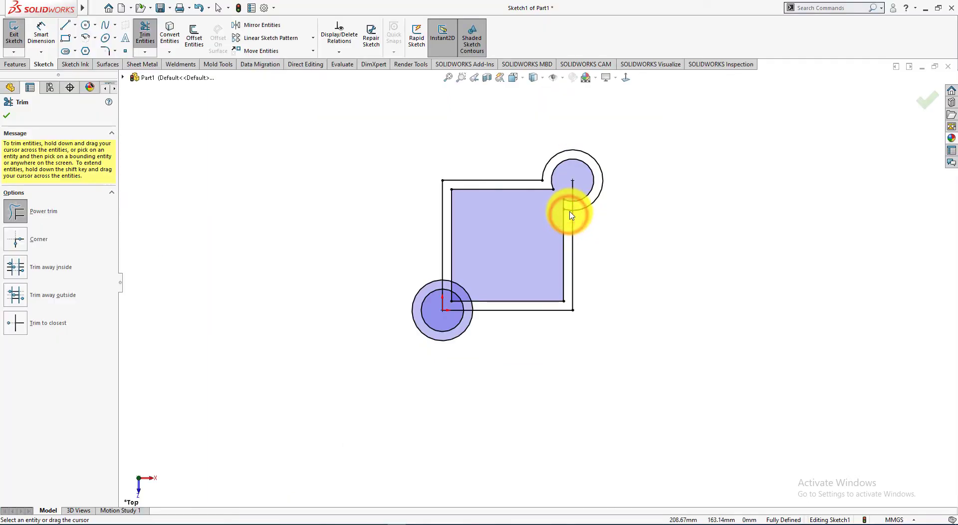
click(649, 241)
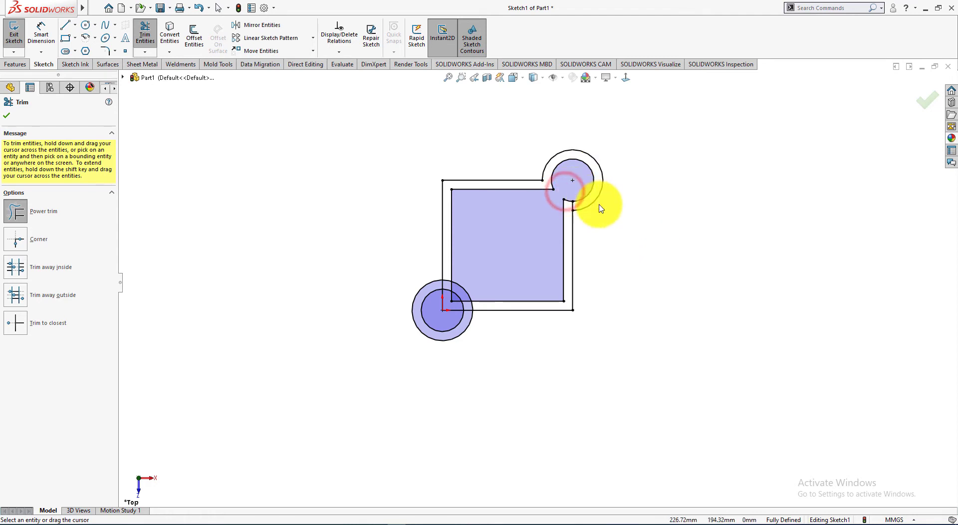
click(657, 240)
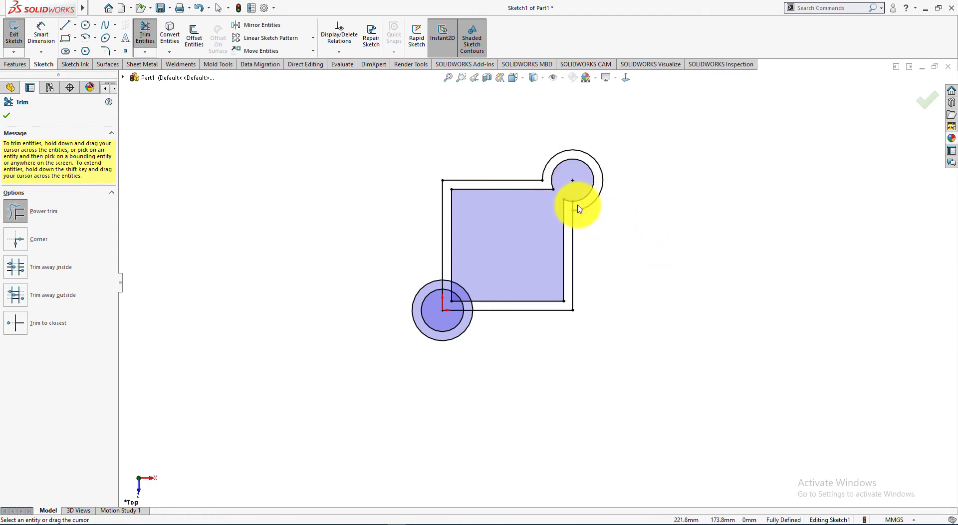
- Recheck the drawing and trim the remaining outer-arc and edge pieces between the right frame wall and the upper-right ring
key(alt+Tab)
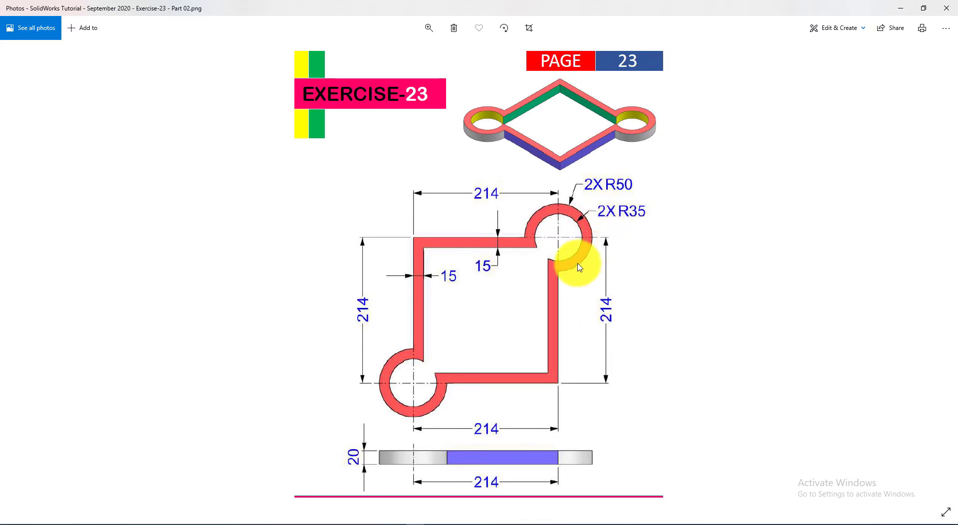
key(alt+Tab)
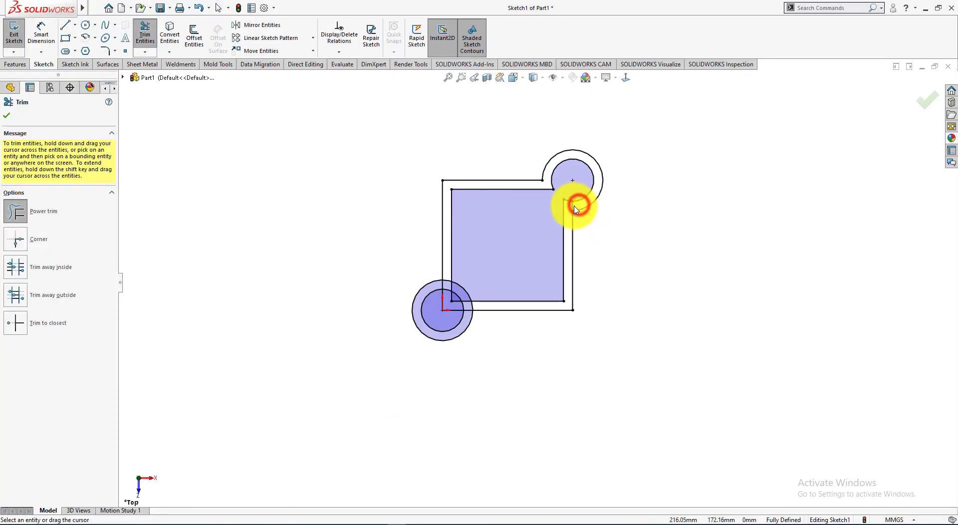
click(577, 208)
click(638, 238)
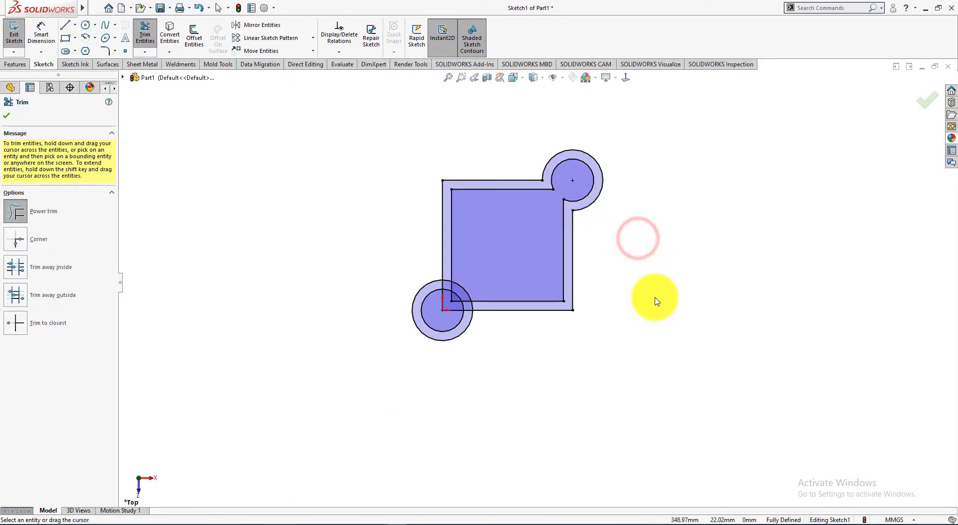
click(657, 297)
- Check the reference drawing and trim away the arcs of both lower-left circles that lie inside the inner square
scroll(624, 309, up, 2)
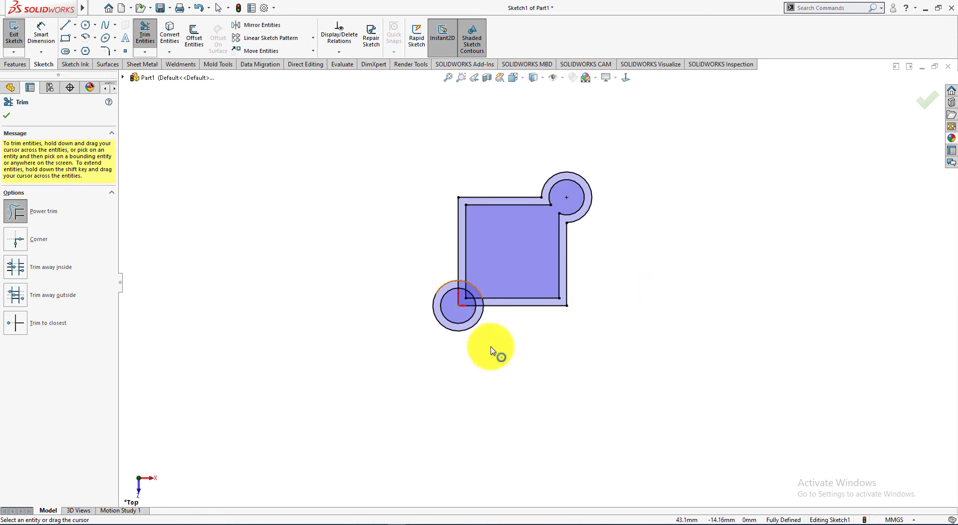
scroll(493, 348, down, 3)
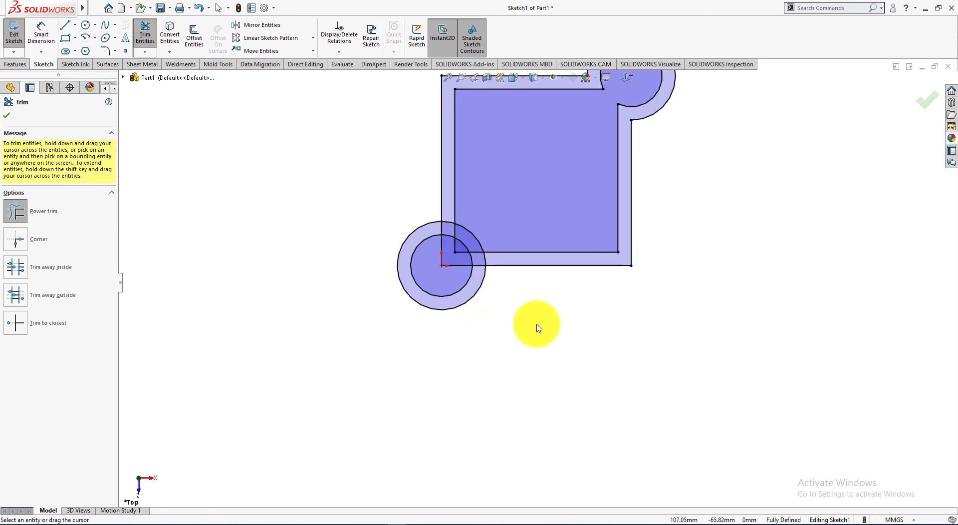
key(alt+Tab)
key(alt+Tab)
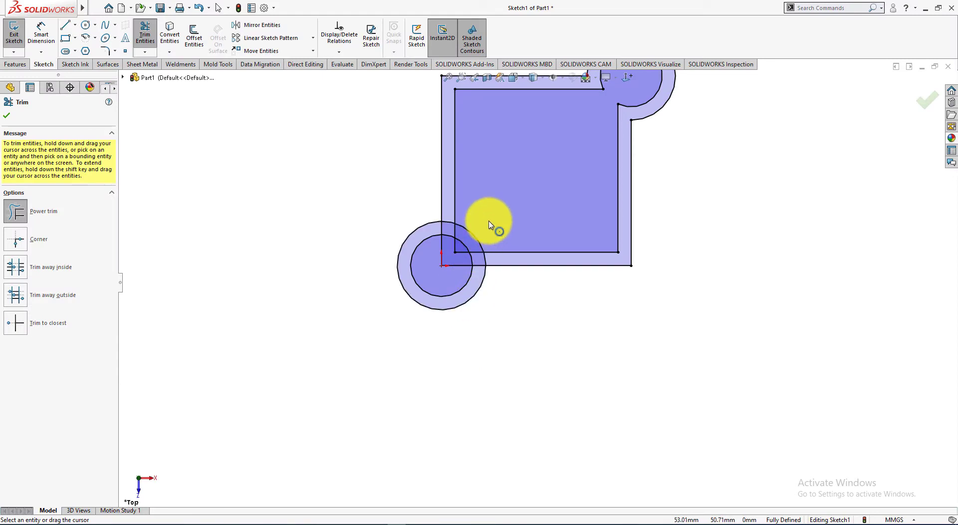
mouse_move(488, 218)
mouse_down()
mouse_move(464, 231)
mouse_move(464, 248)
mouse_up()
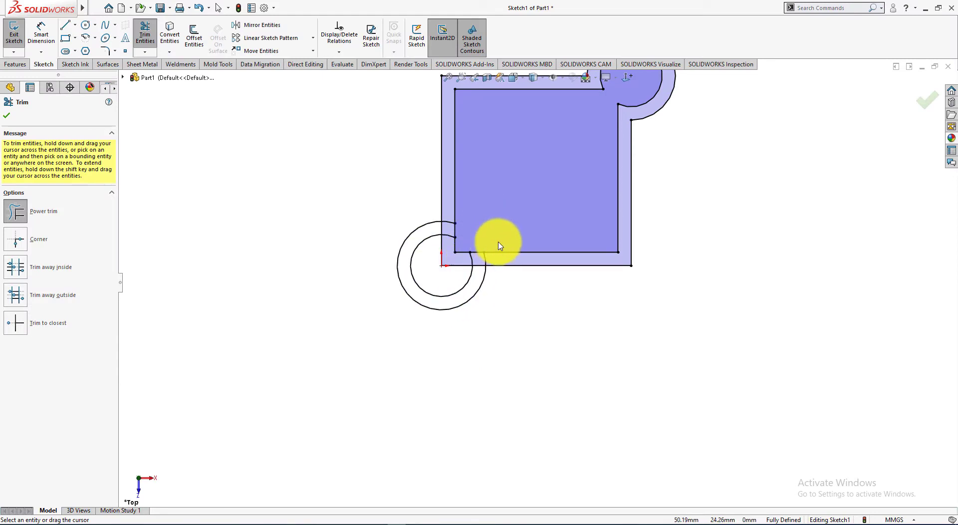
- Check the lower-left joint in the drawing and trim the inner and outer square lines inside the lower-left ring, undoing any stray trim
key(alt+Tab)
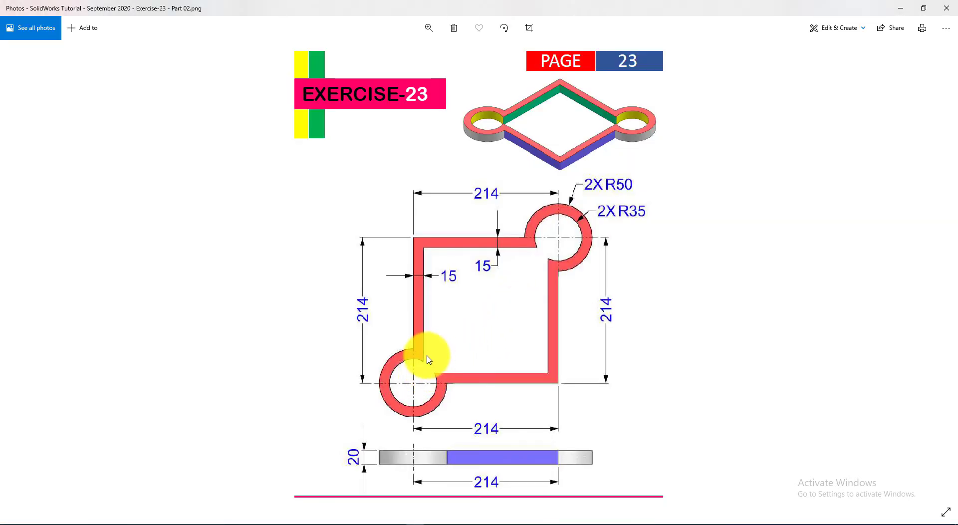
key(alt+Tab)
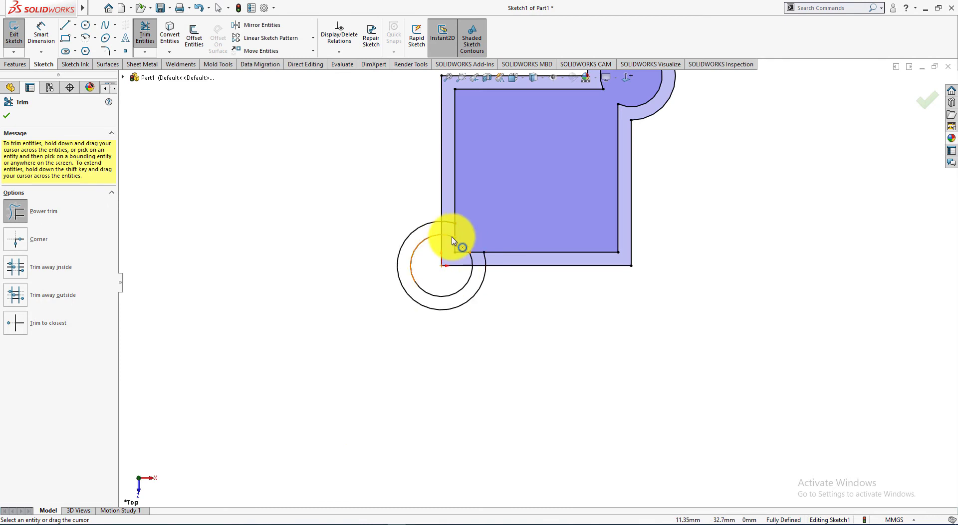
key(alt+Tab)
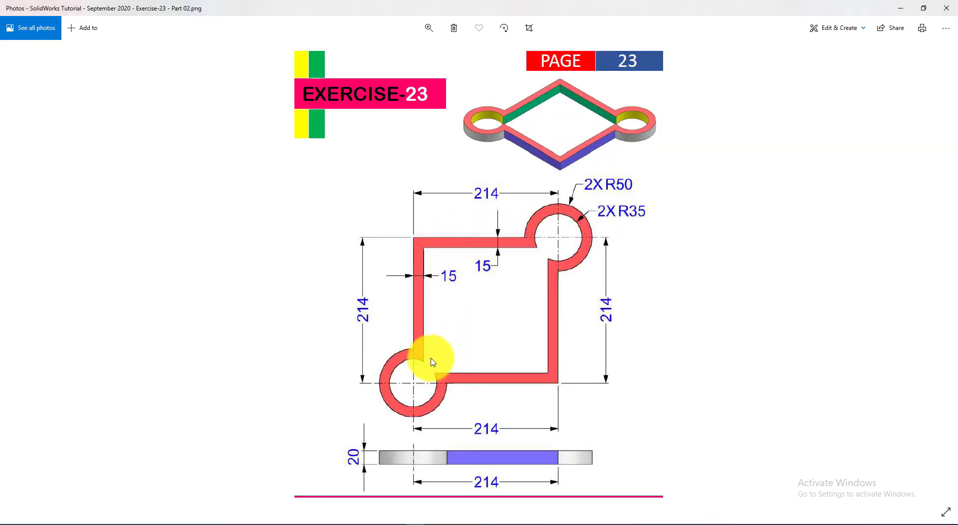
key(alt+Tab)
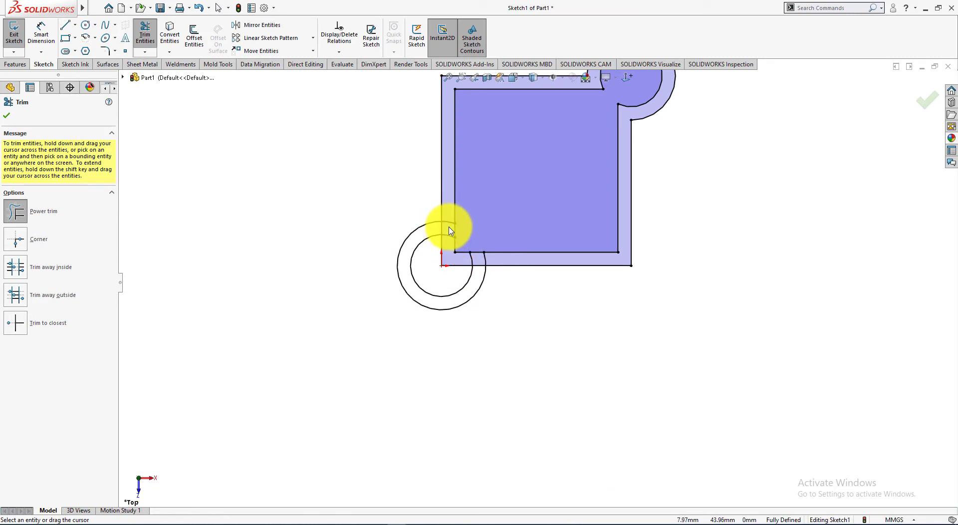
drag(446, 230, 470, 254)
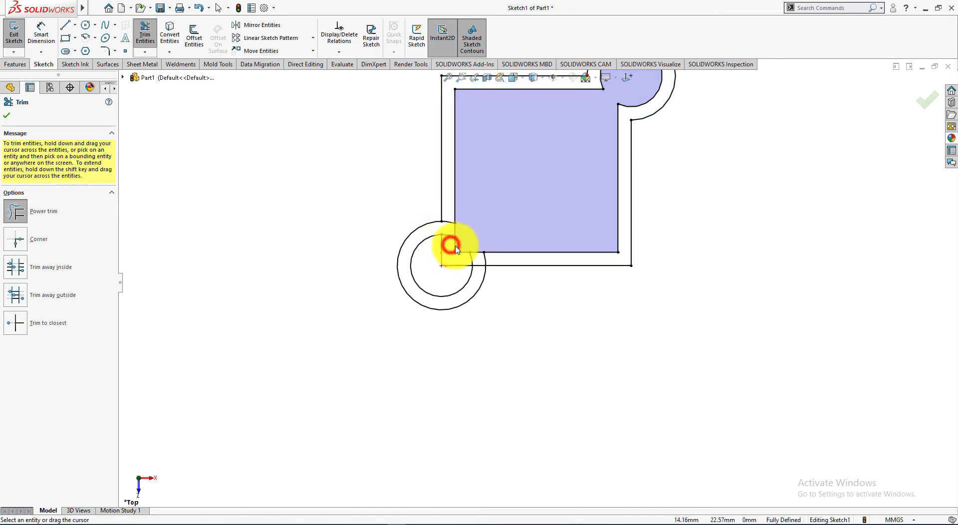
drag(457, 249, 460, 256)
key(ctrl+z)
click(457, 256)
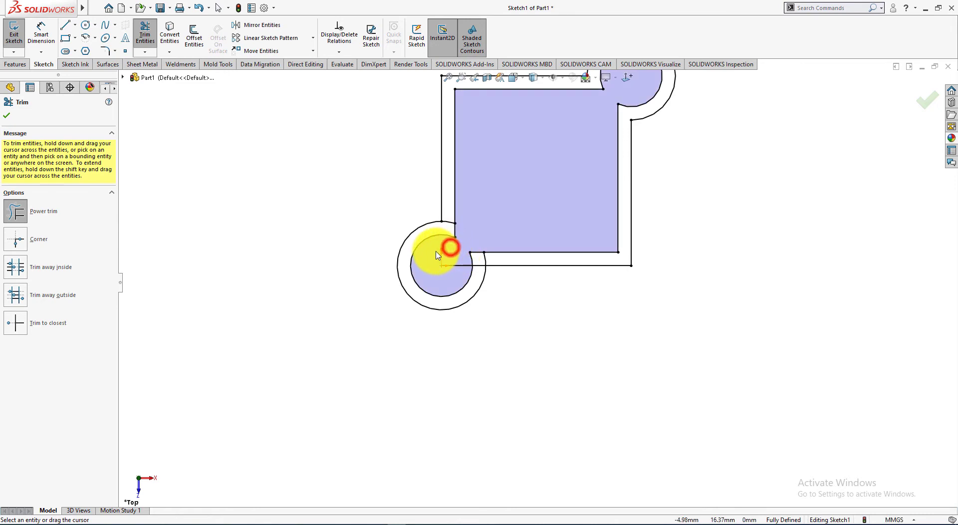
click(456, 253)
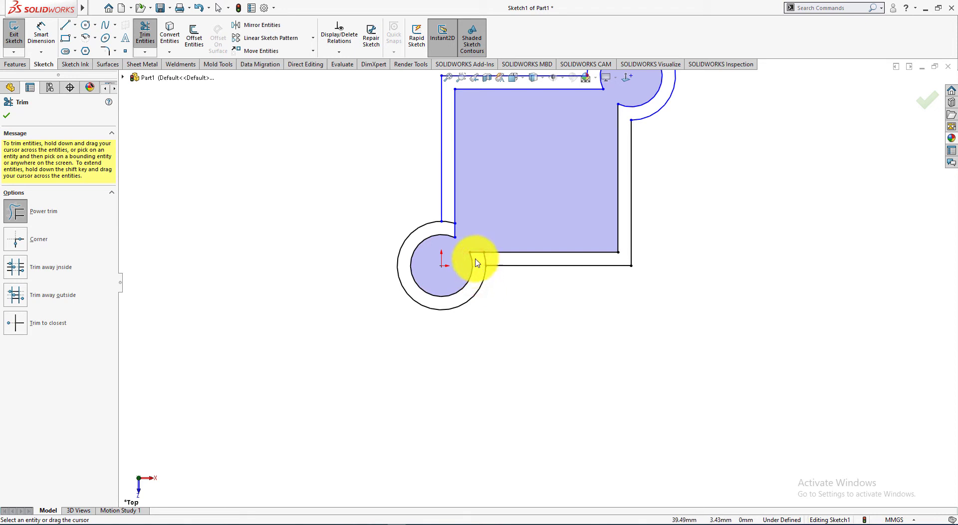
- Trim the outer-circle arc pieces that cross the left and bottom frame walls at the lower-left ring
click(448, 208)
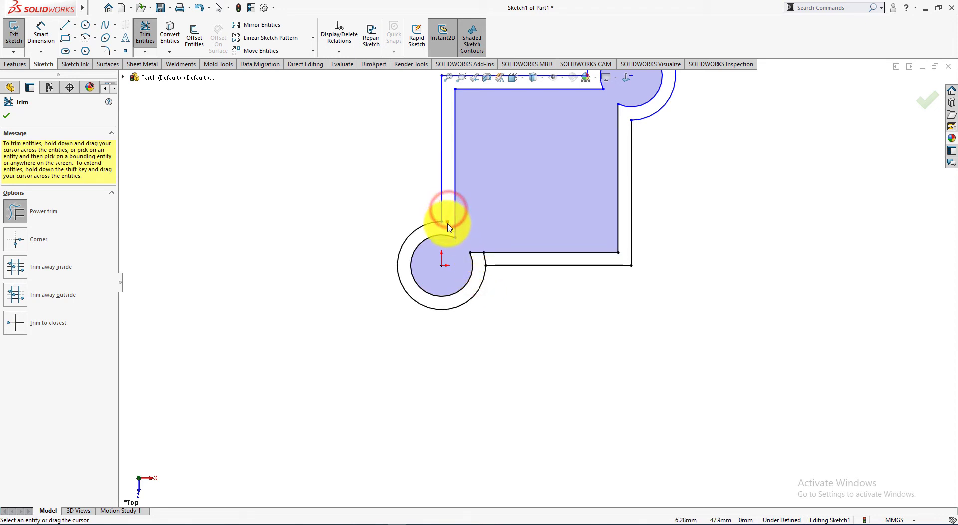
click(492, 263)
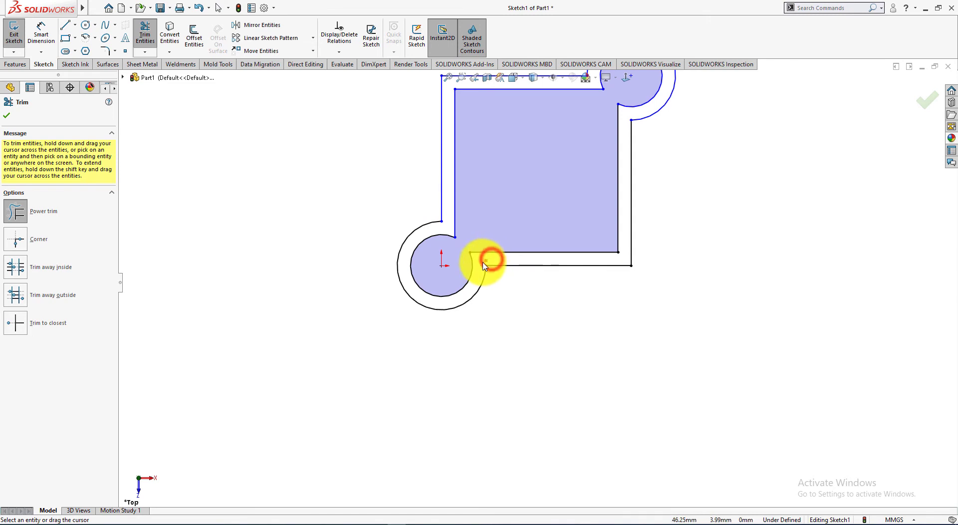
scroll(563, 321, up, 4)
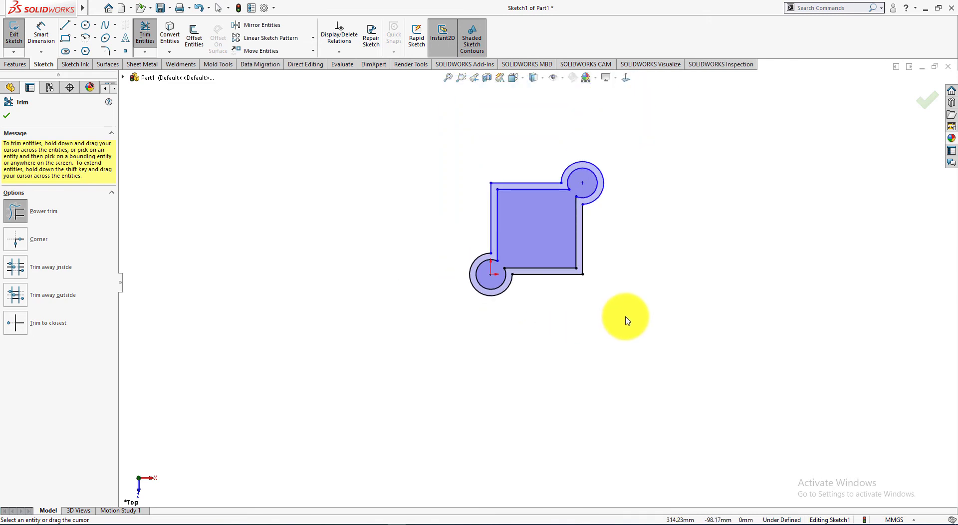
- Show the sketch dimensions again and finish trimming
click(564, 77)
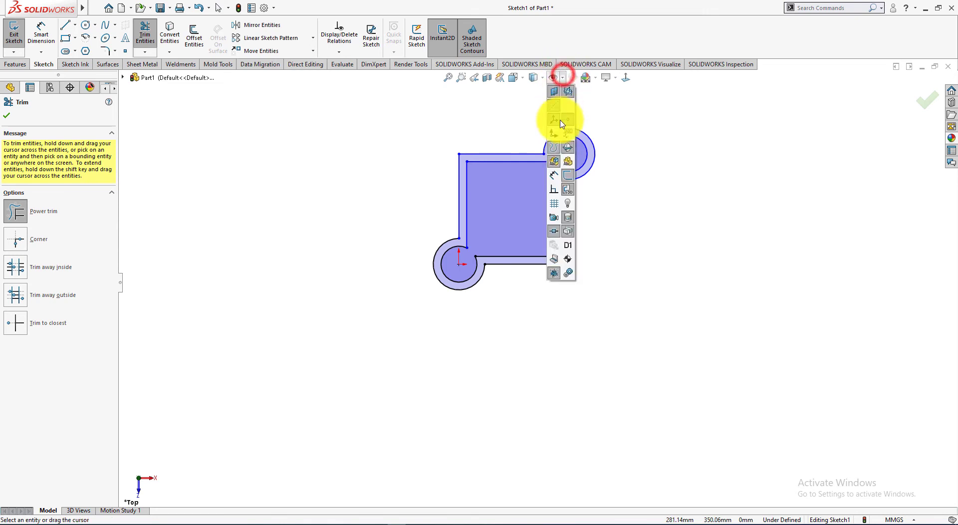
click(552, 172)
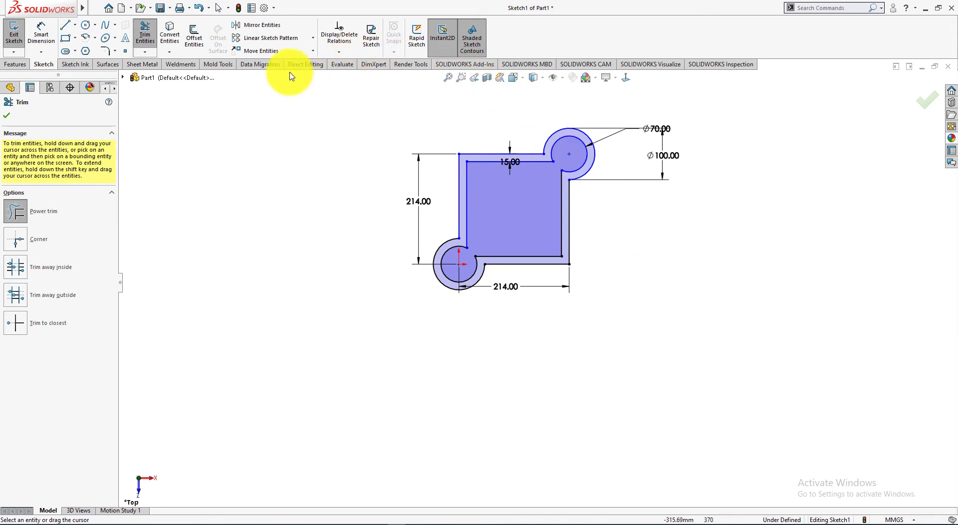
click(342, 53)
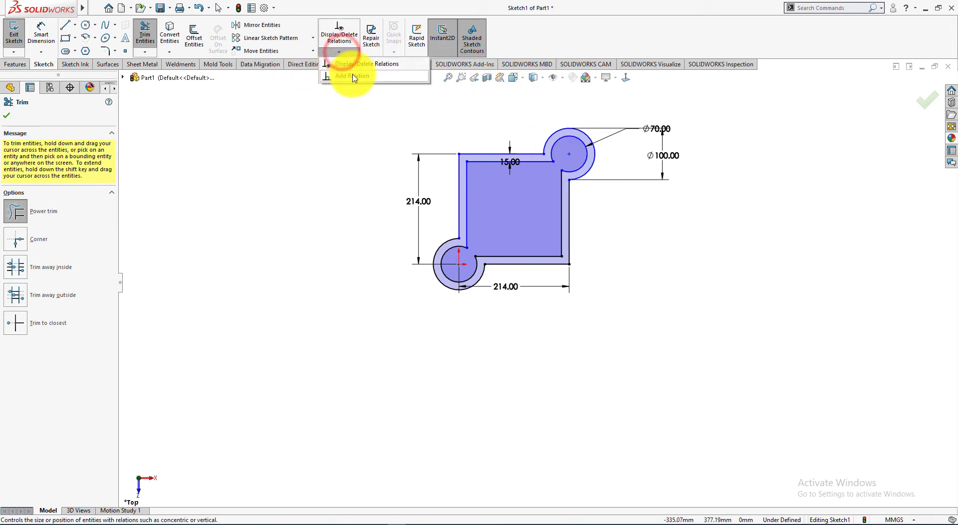
click(341, 53)
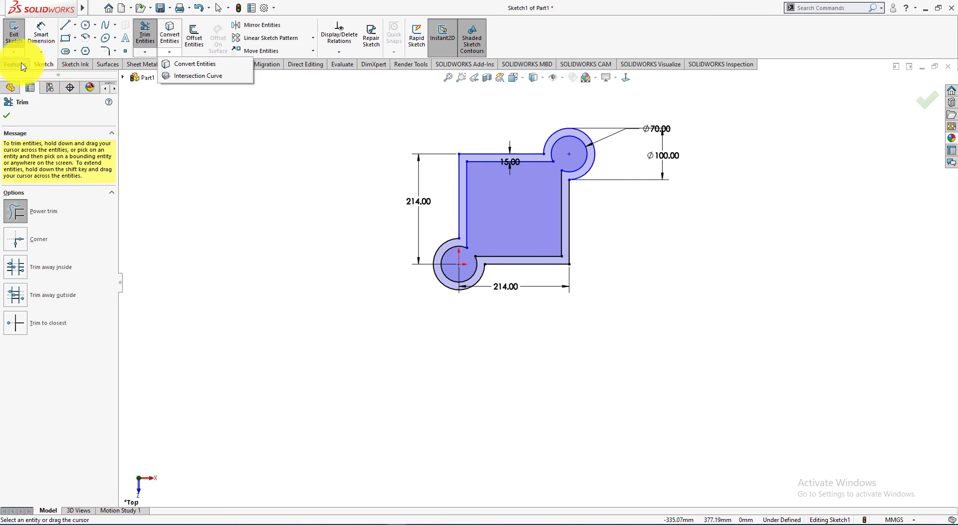
click(7, 117)
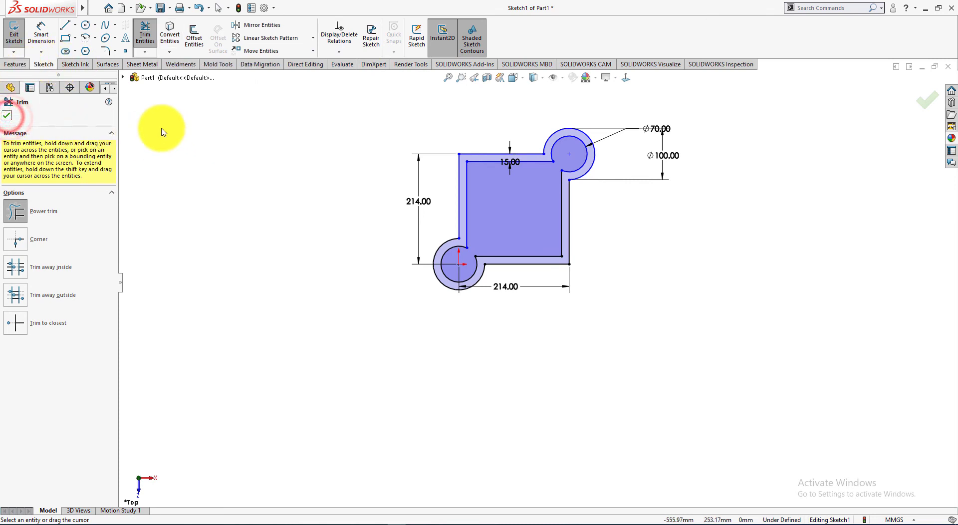
click(192, 124)
click(11, 114)
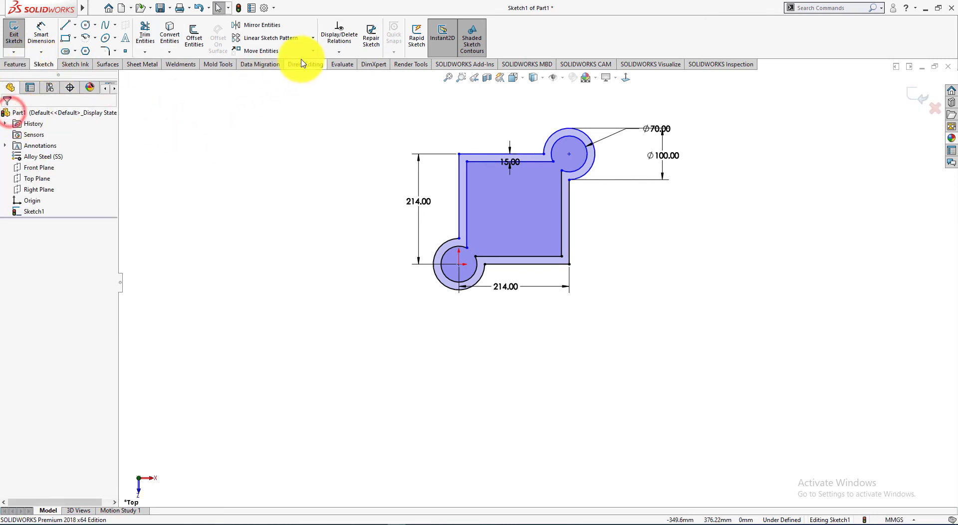
- Fully define the outer arc of the upper-right corner ring with Fully Define Sketch, using only that selected entity
click(339, 52)
click(354, 88)
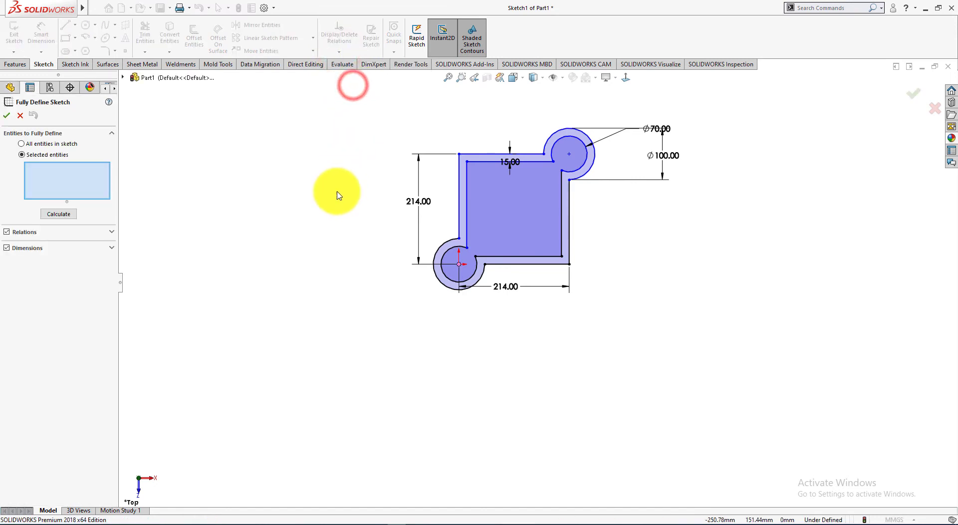
click(556, 131)
click(59, 213)
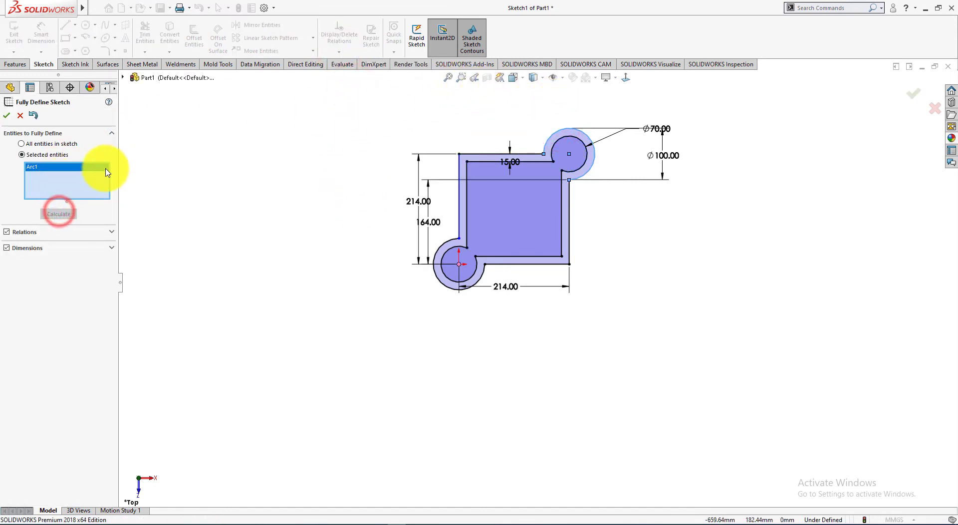
click(7, 115)
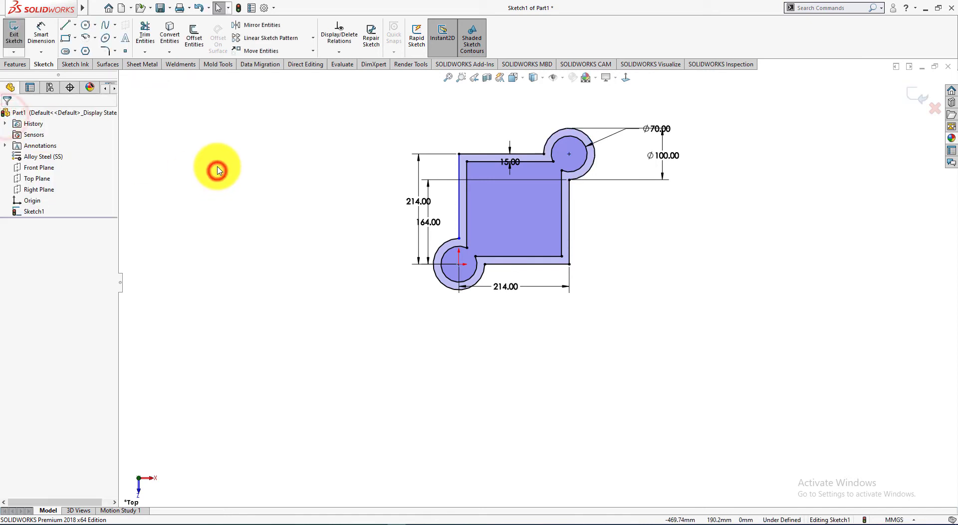
- Fully define the outer left line of the square with Fully Define Sketch
click(341, 53)
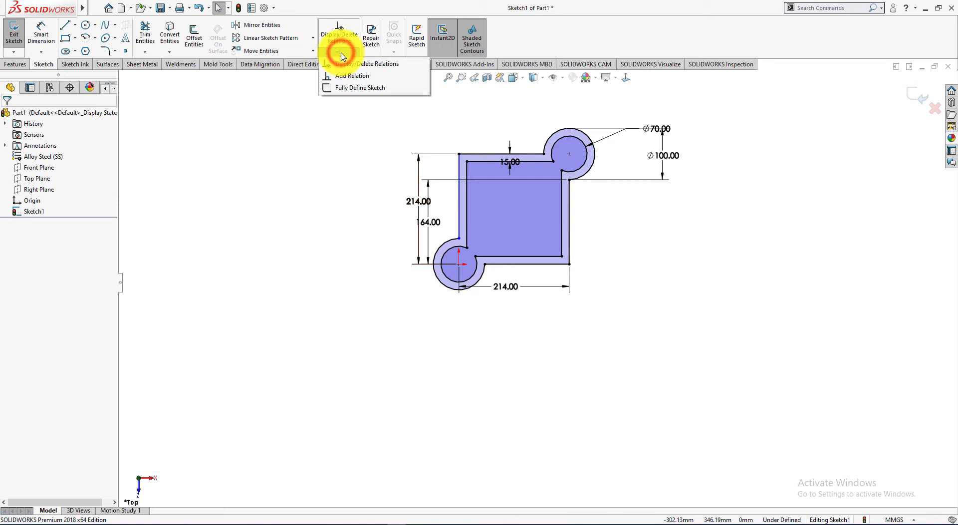
click(347, 86)
click(458, 208)
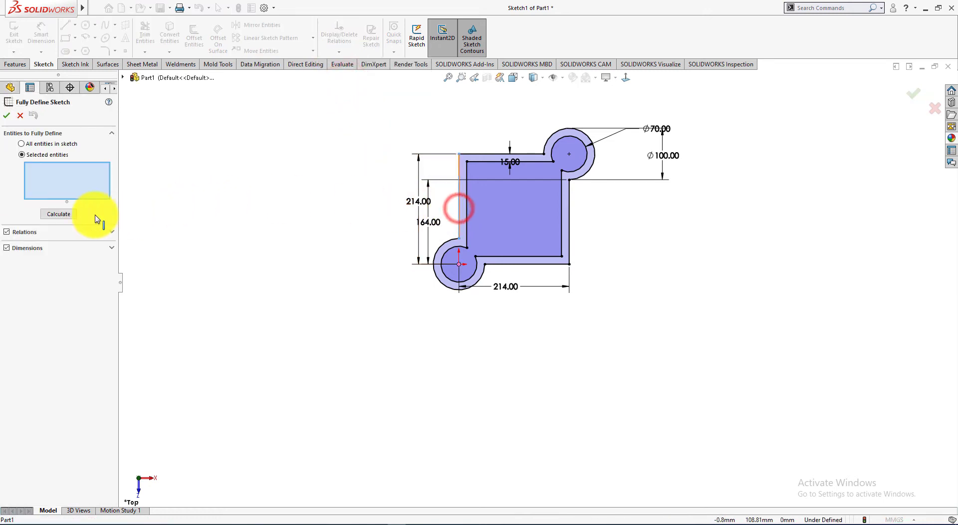
click(60, 214)
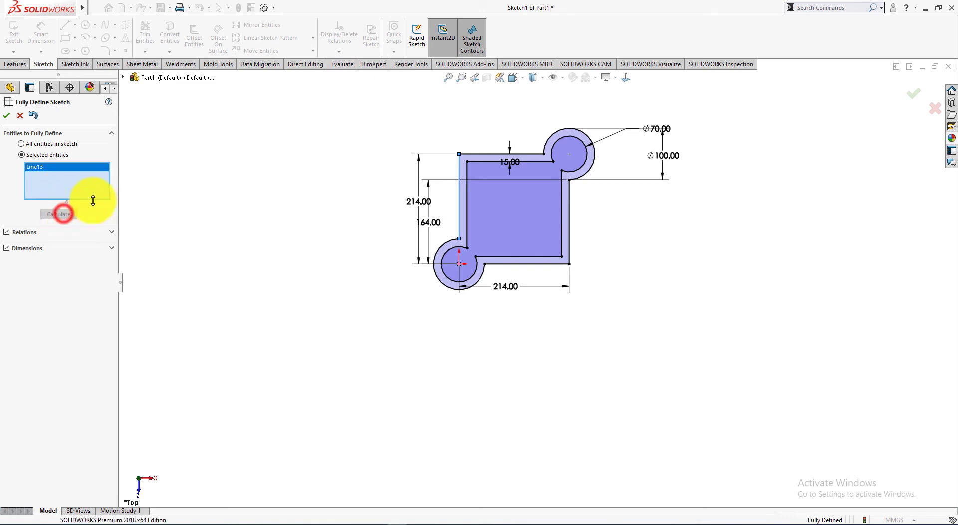
click(6, 115)
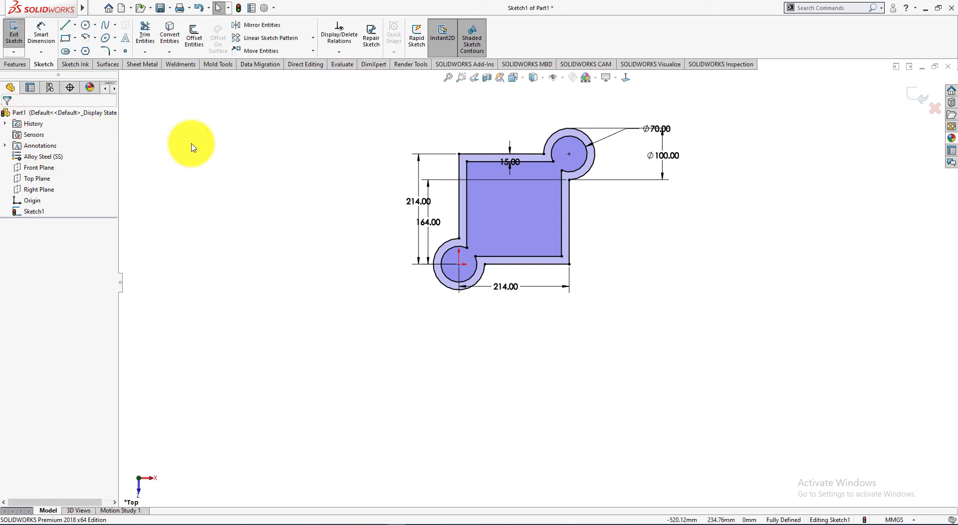
- Check the thickness in the reference drawing and extrude the frame profile as a blind boss 20 mm deep
key(alt+Tab)
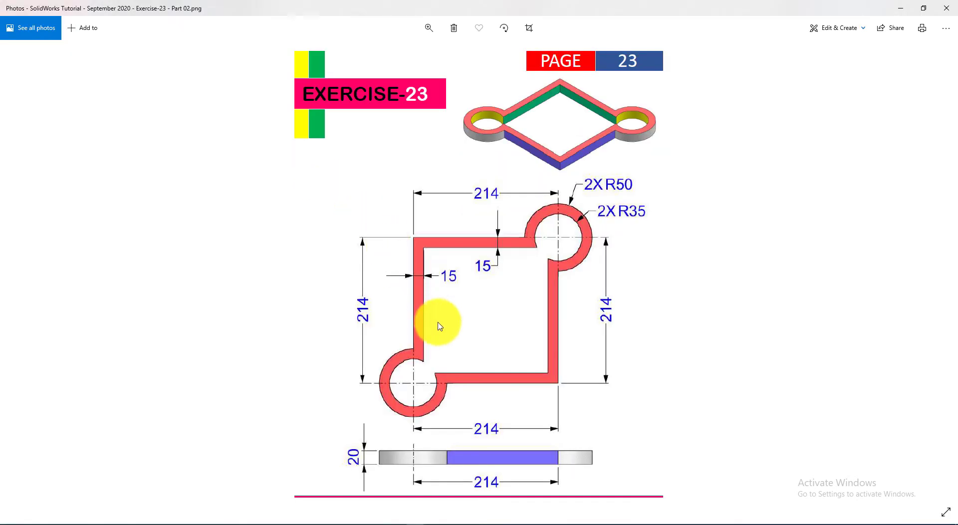
key(alt+Tab)
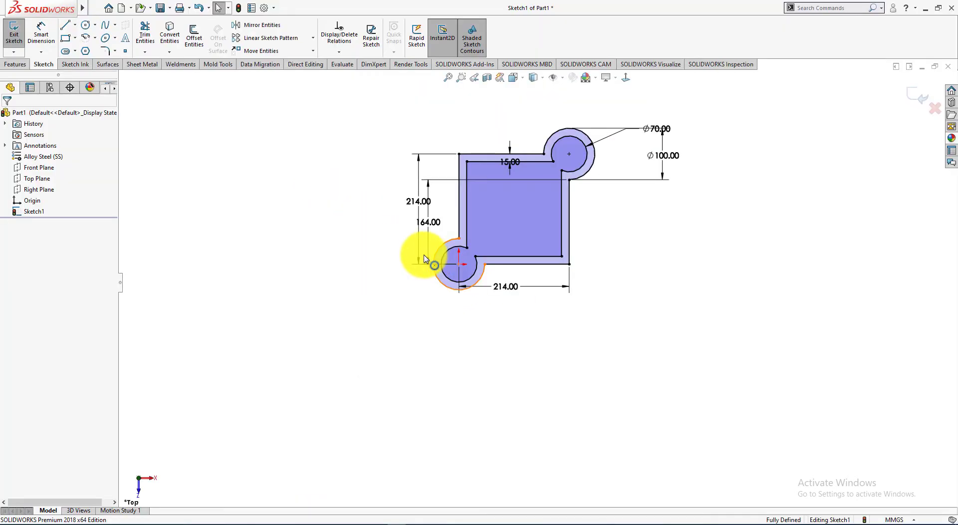
click(12, 65)
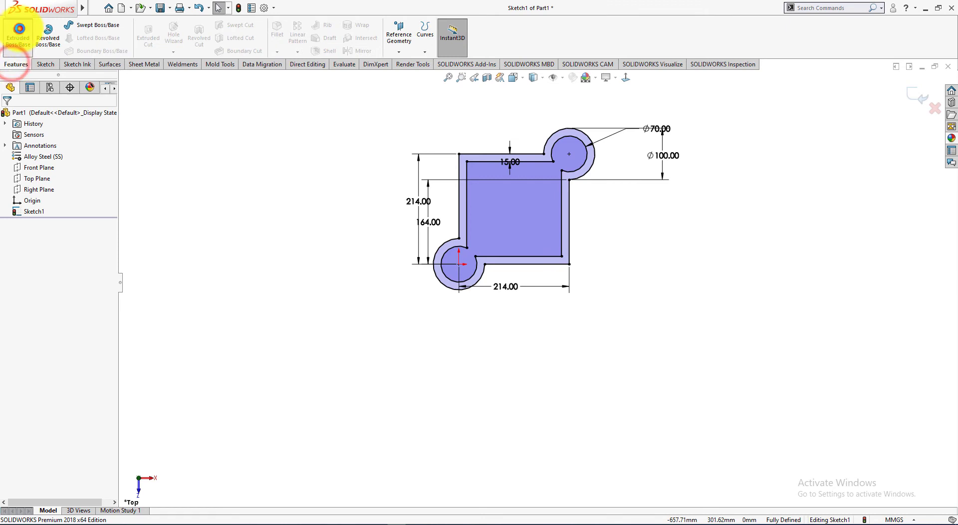
click(18, 31)
key(alt+Tab)
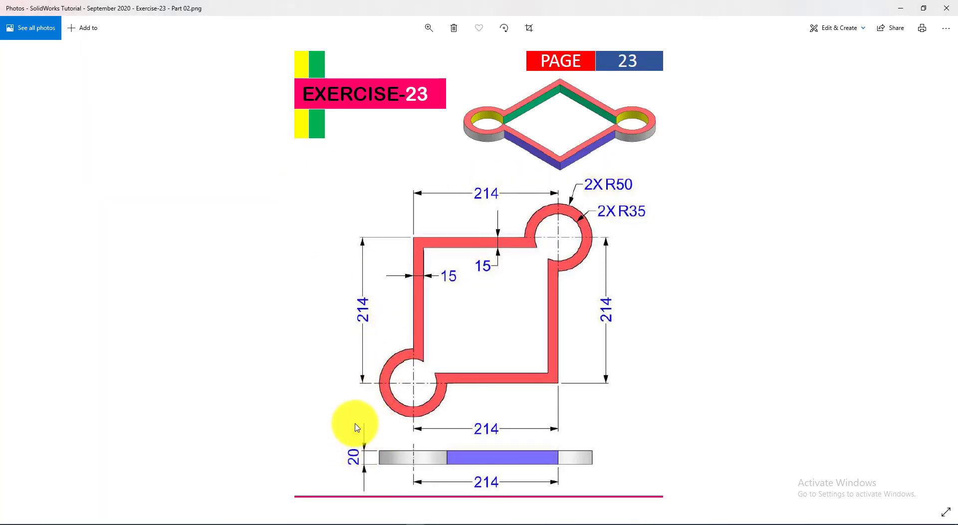
key(alt+Tab)
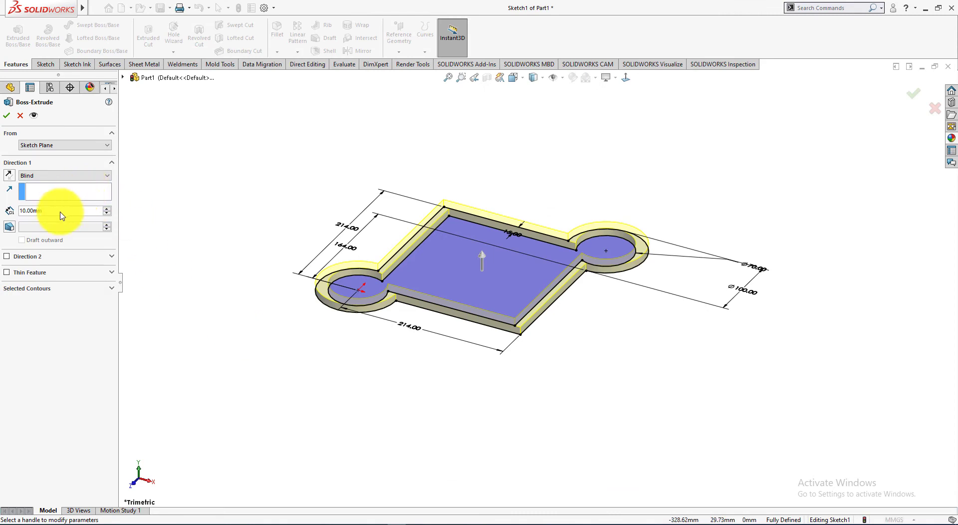
drag(58, 213, 12, 208)
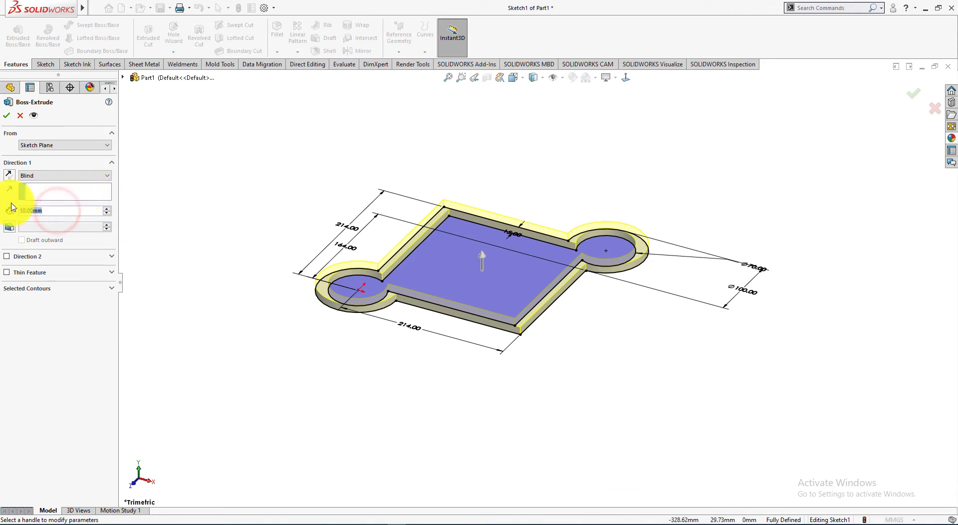
text(20)
key(Return)
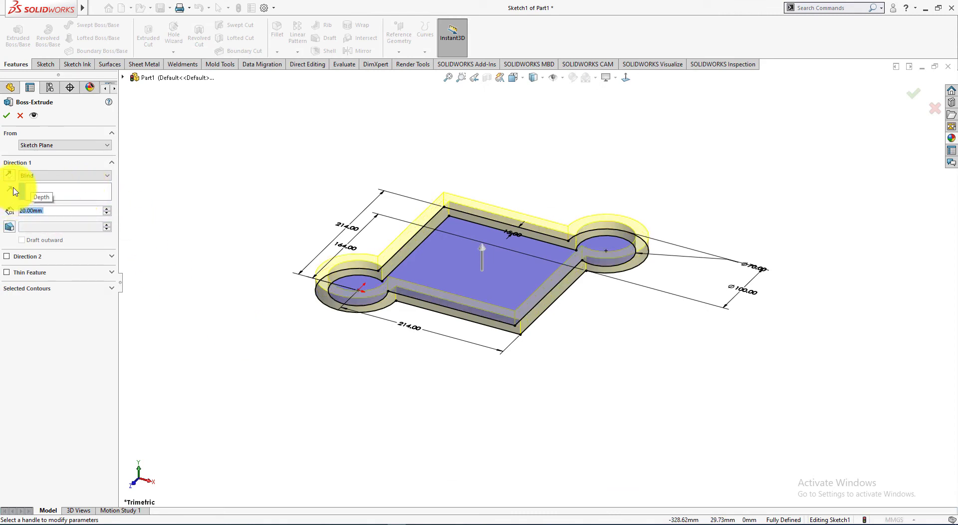
click(6, 116)
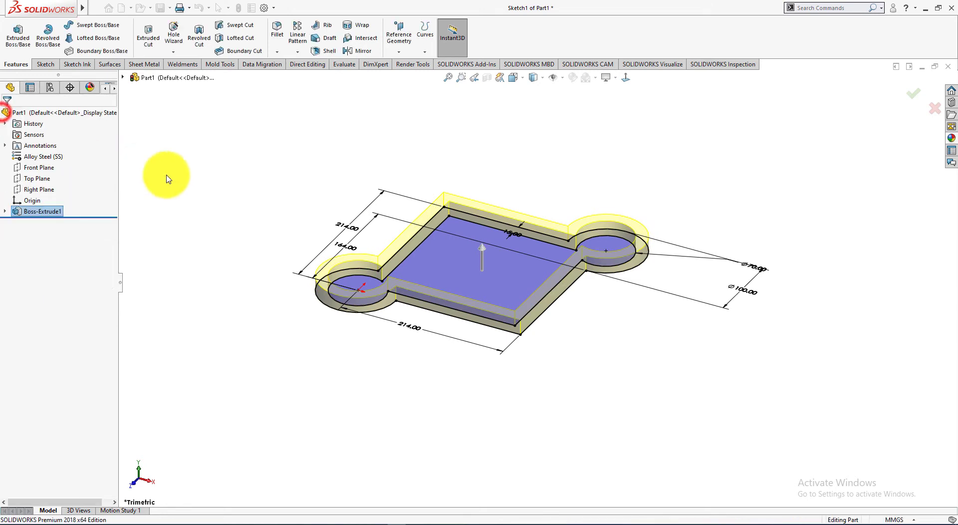
click(207, 179)
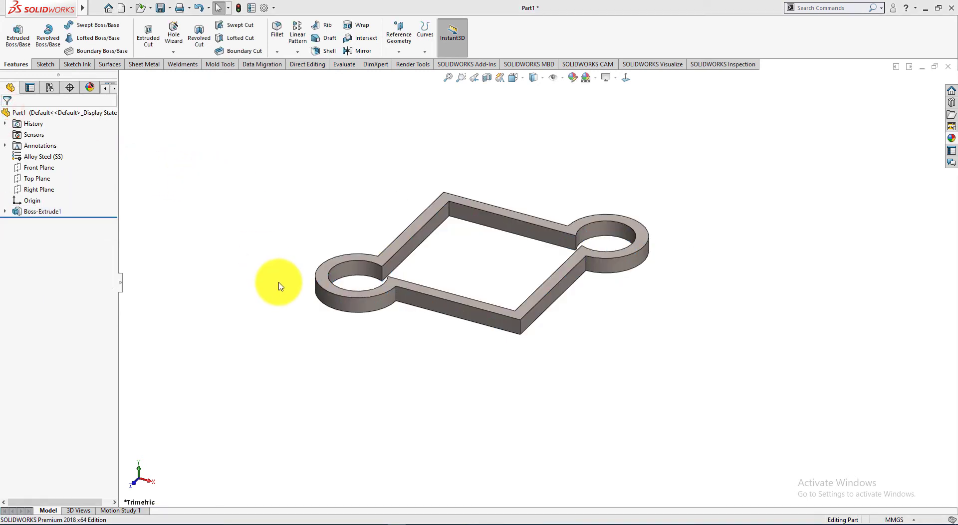
- Compare with the coloured reference drawing and colour only the frame's top face light red, RGB 255, 128, 128
key(alt+Tab)
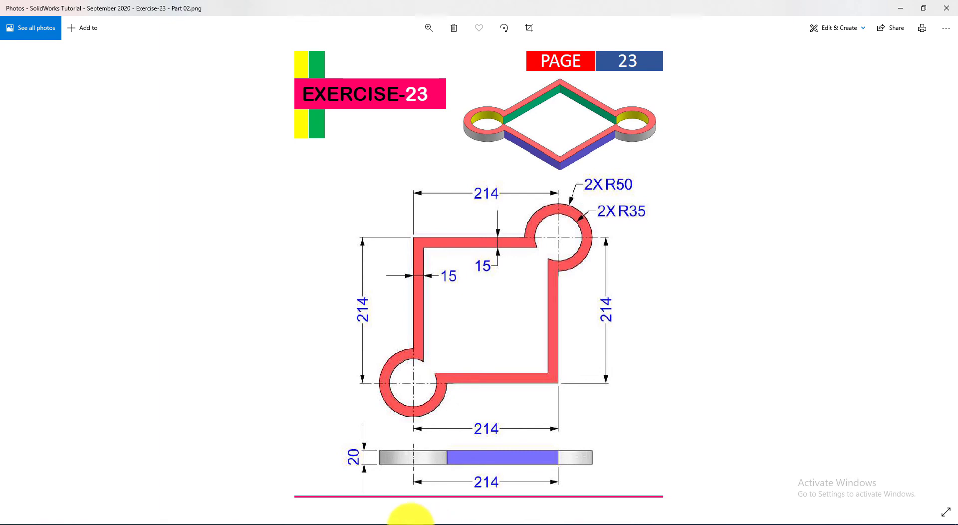
click(410, 519)
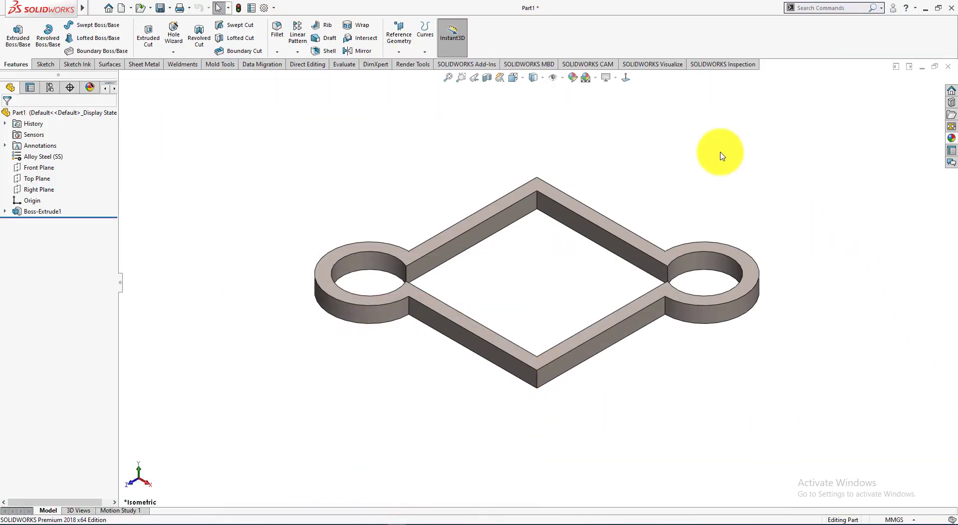
click(572, 79)
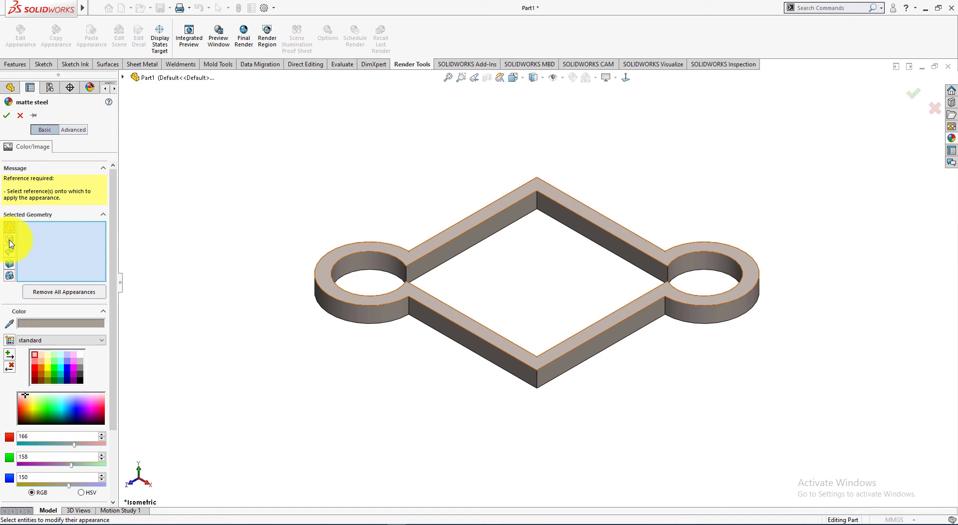
click(9, 240)
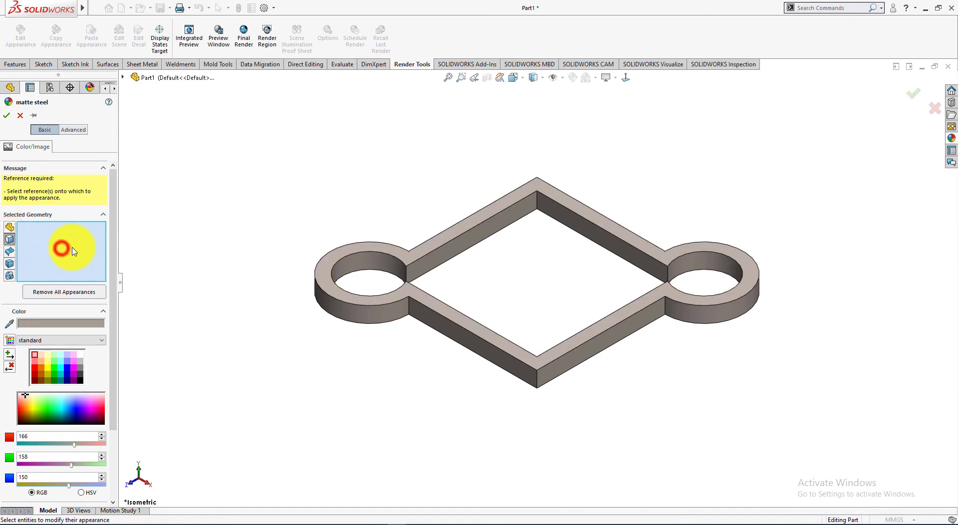
click(449, 229)
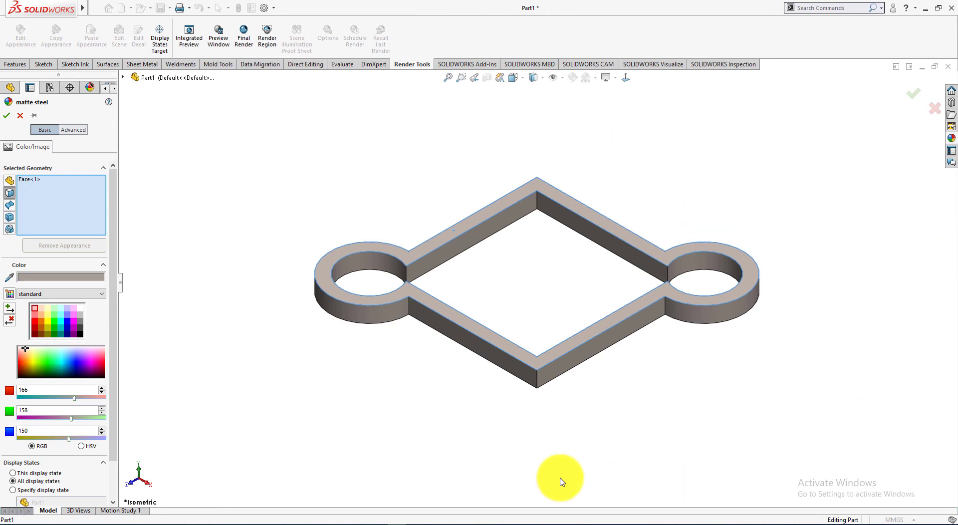
click(425, 521)
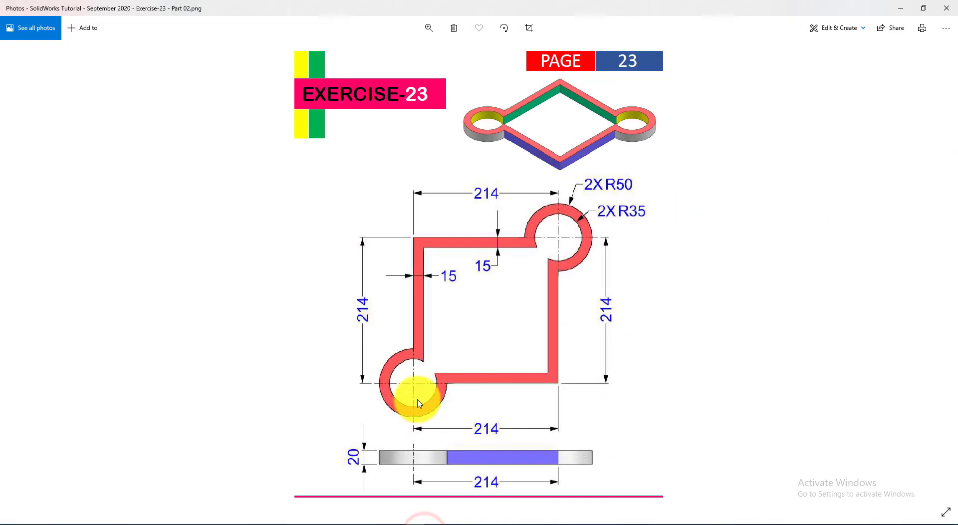
click(414, 522)
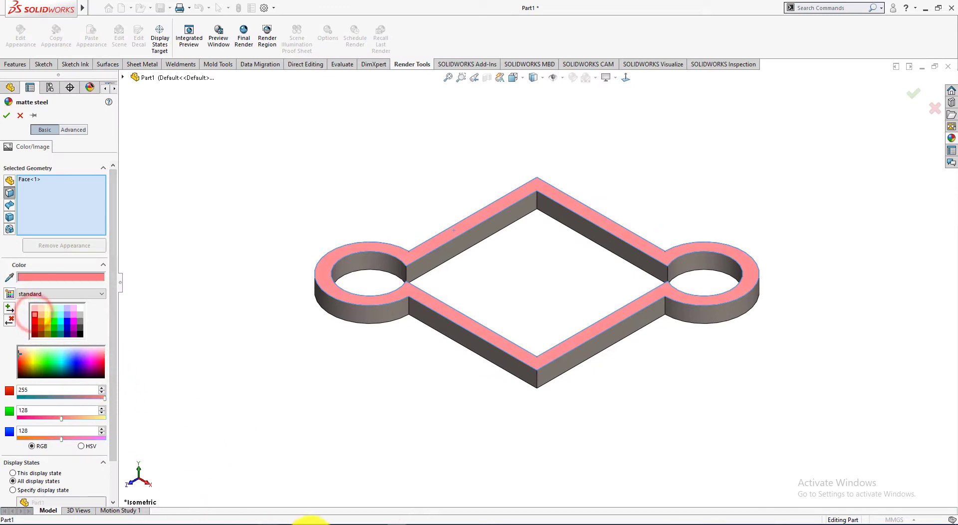
click(412, 521)
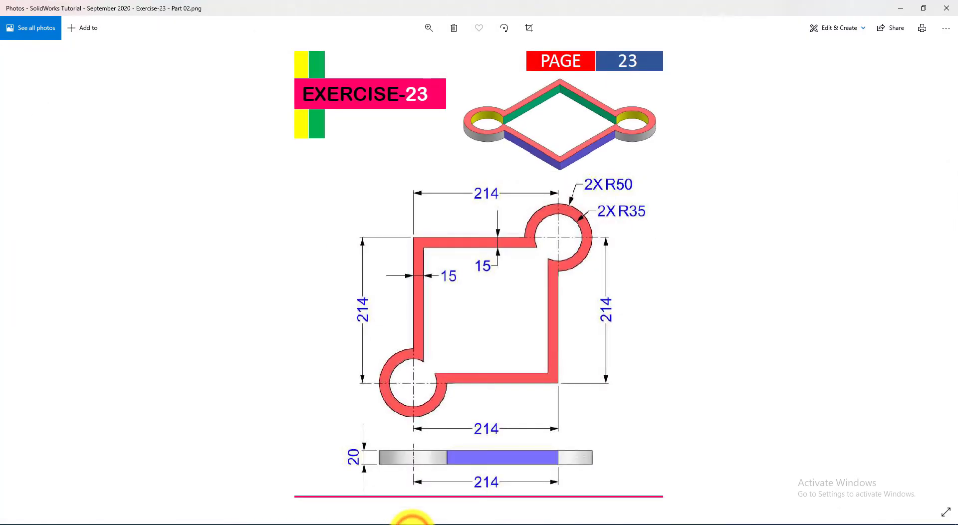
click(413, 522)
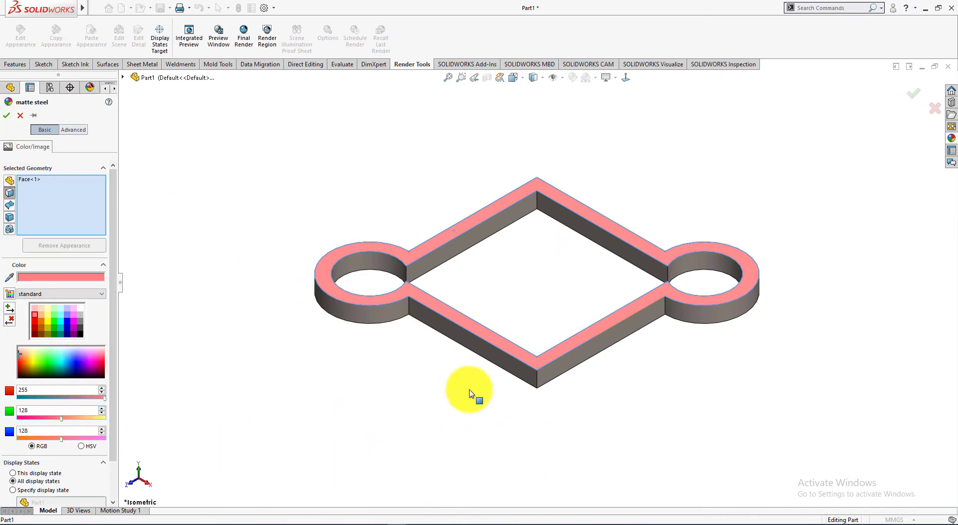
- Add the frame's underside face to the light red appearance and accept it, returning to a view from above
middle_drag(475, 424, 496, 124)
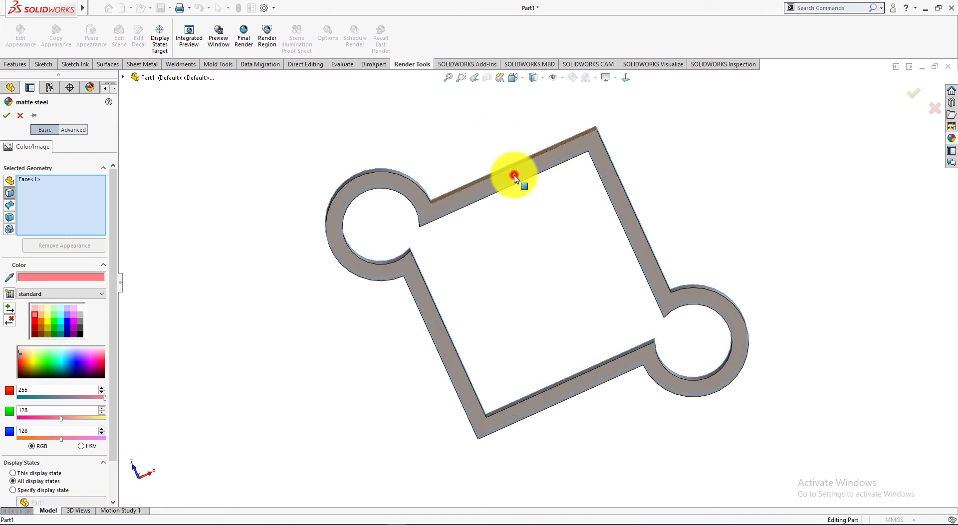
click(514, 252)
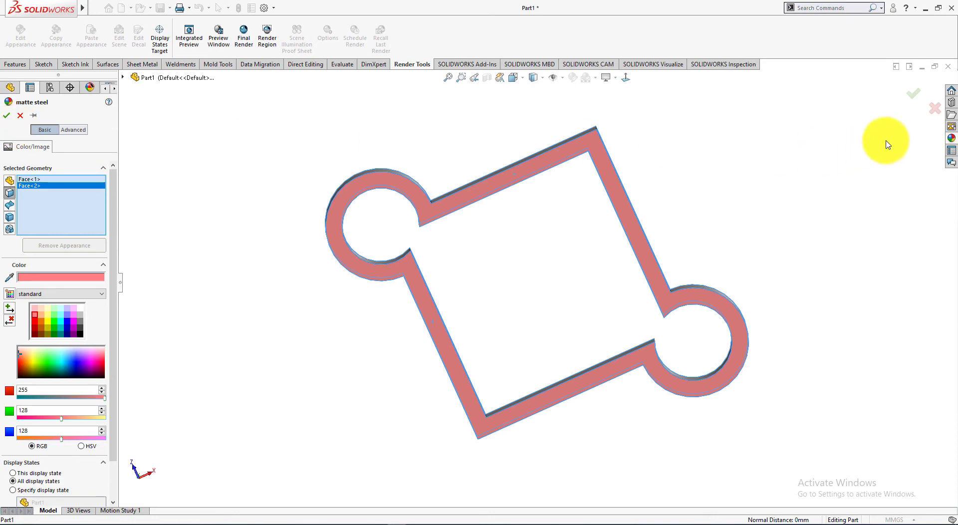
click(915, 100)
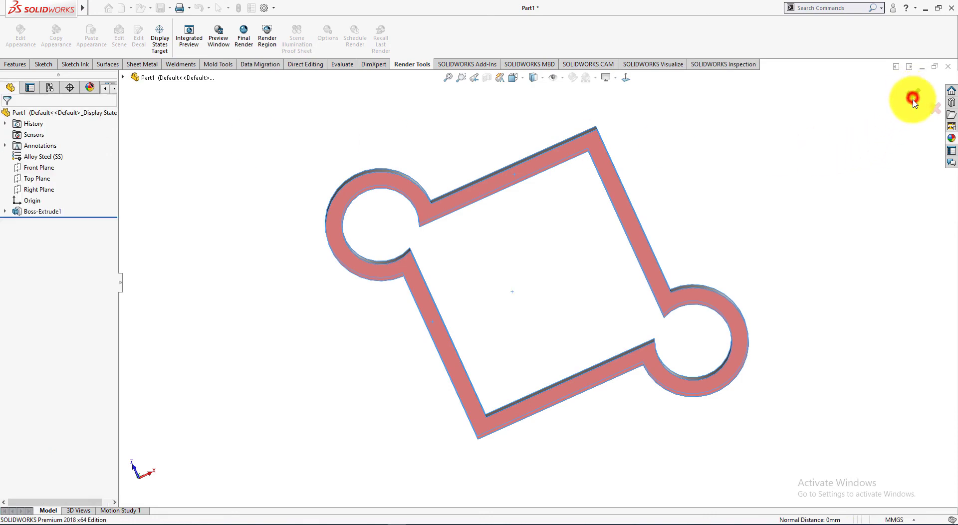
click(805, 190)
key(ctrl+7)
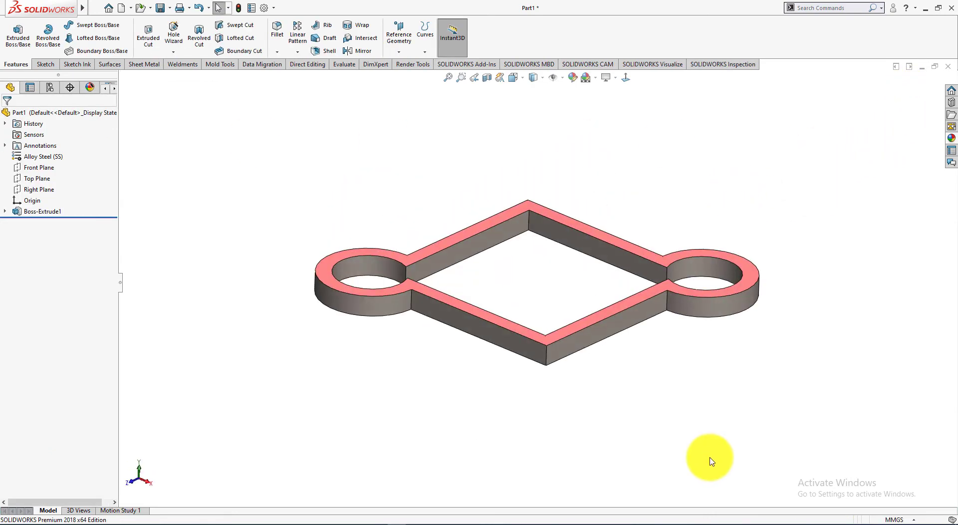
- In isometric view, colour only the square's inner face beside the left ring dark green, RGB 0, 128, 0, comparing with the reference drawing
key(space)
click(84, 37)
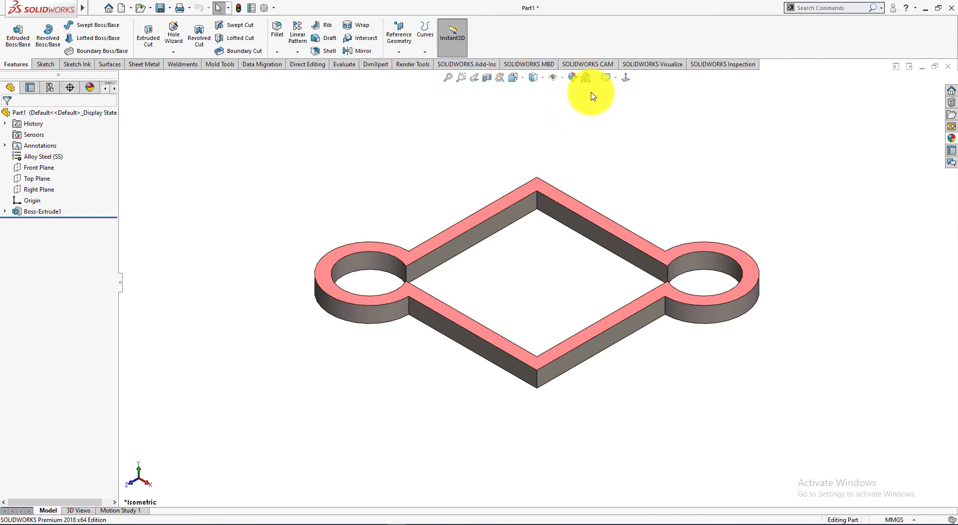
click(572, 79)
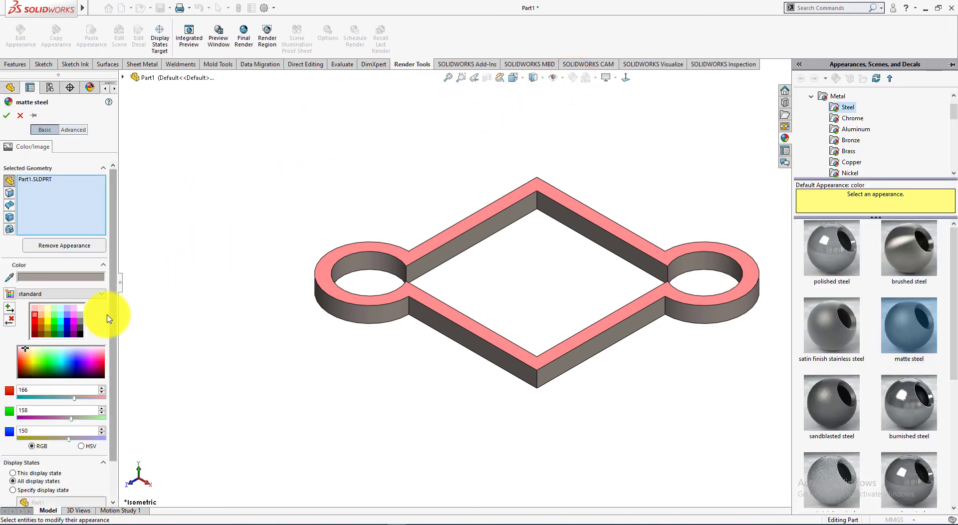
click(480, 234)
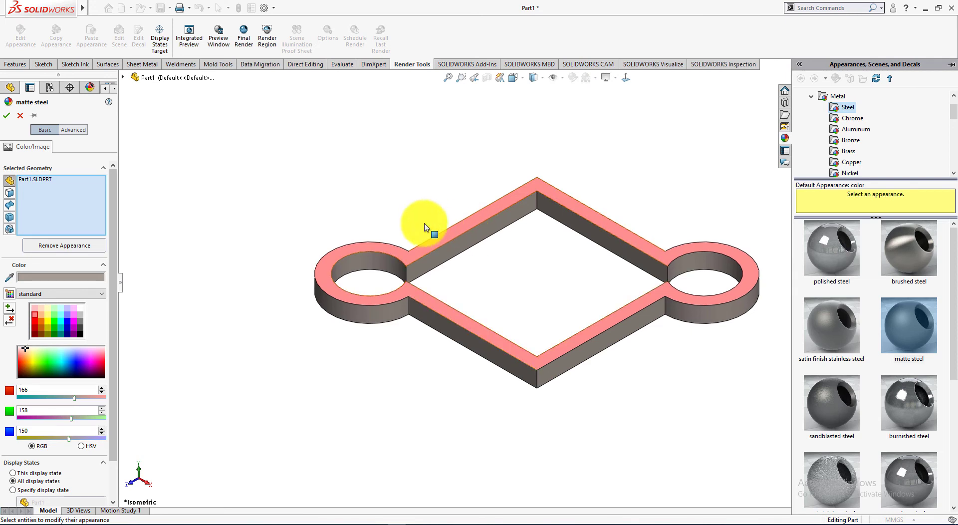
click(159, 173)
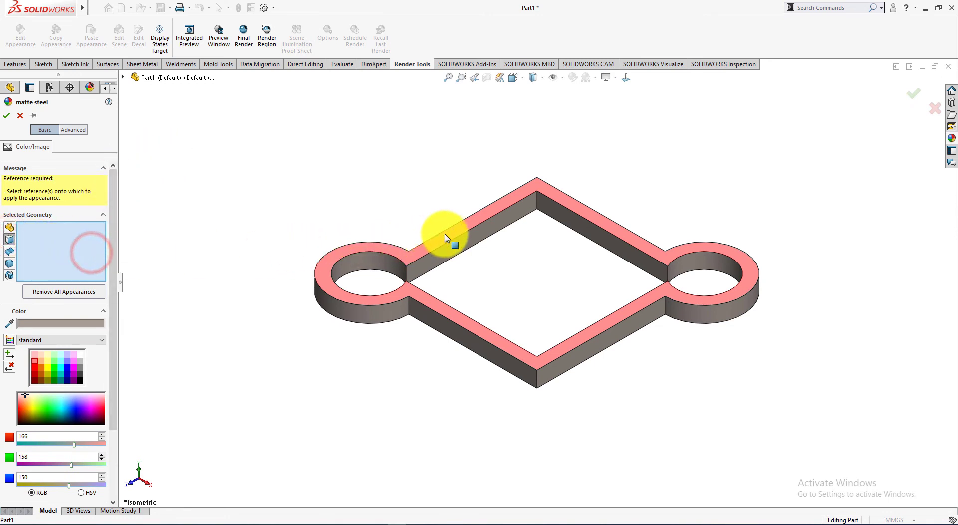
click(527, 278)
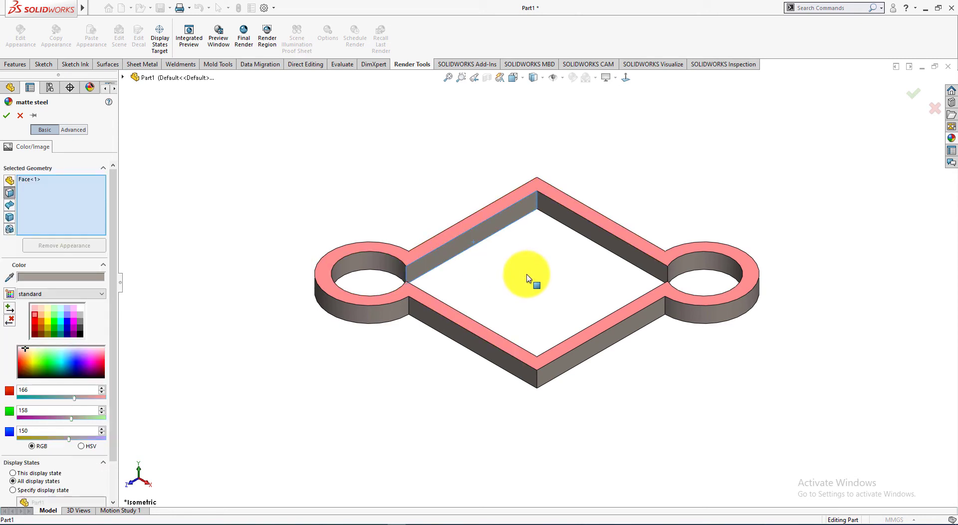
key(alt+Tab)
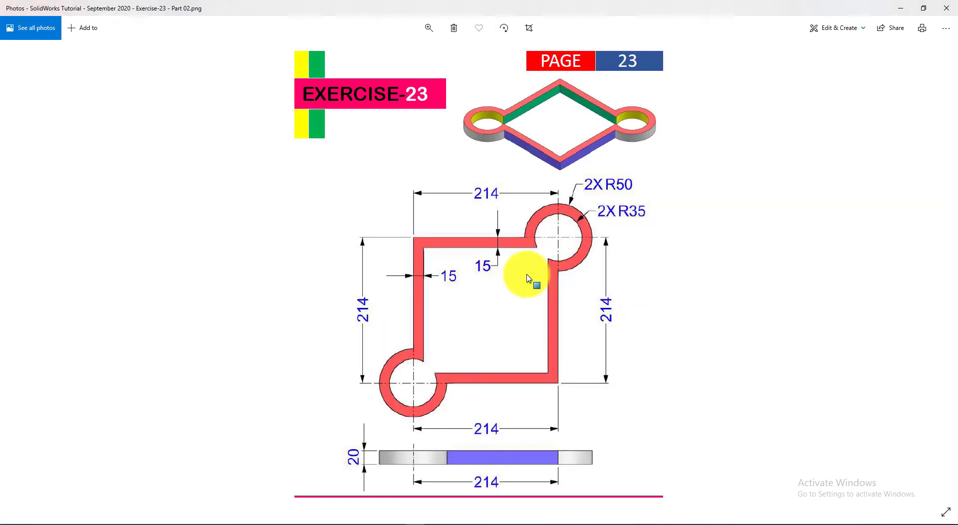
key(alt+Tab)
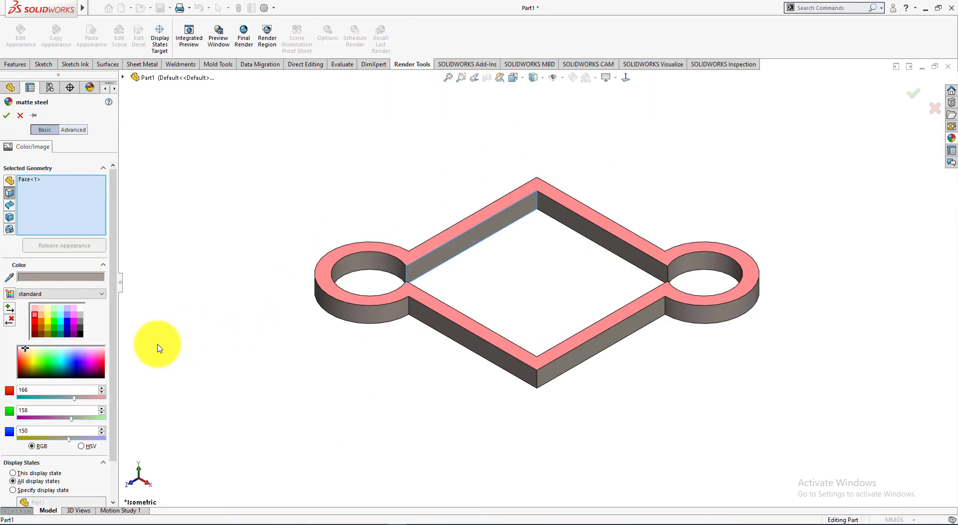
click(54, 327)
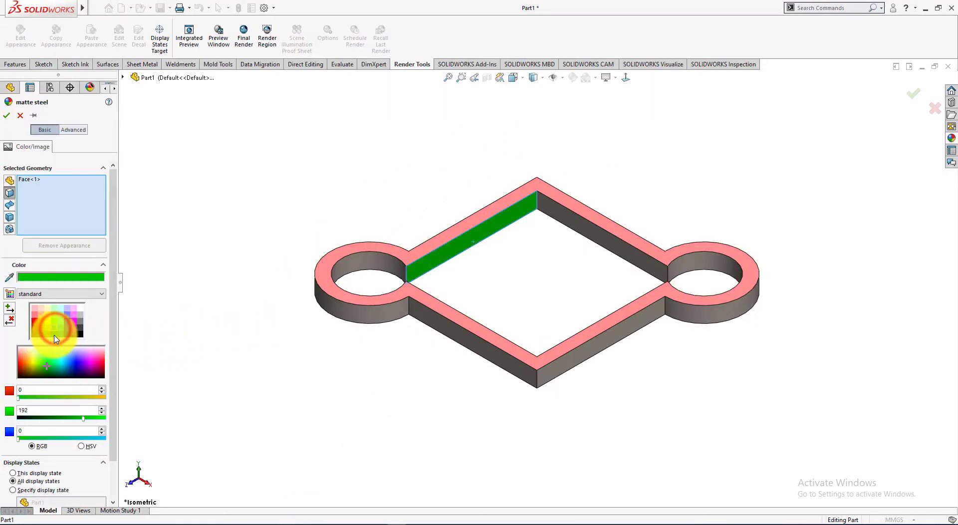
click(54, 334)
key(alt+Tab)
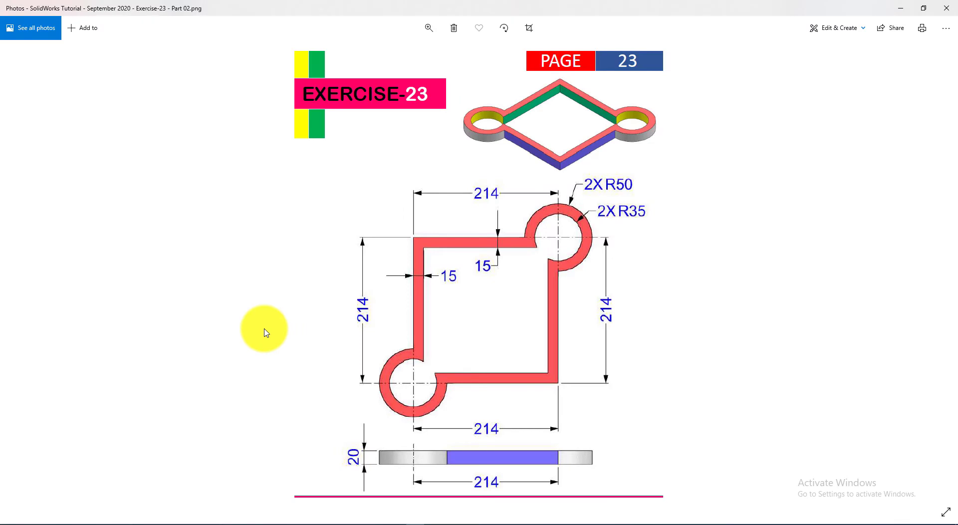
key(alt+Tab)
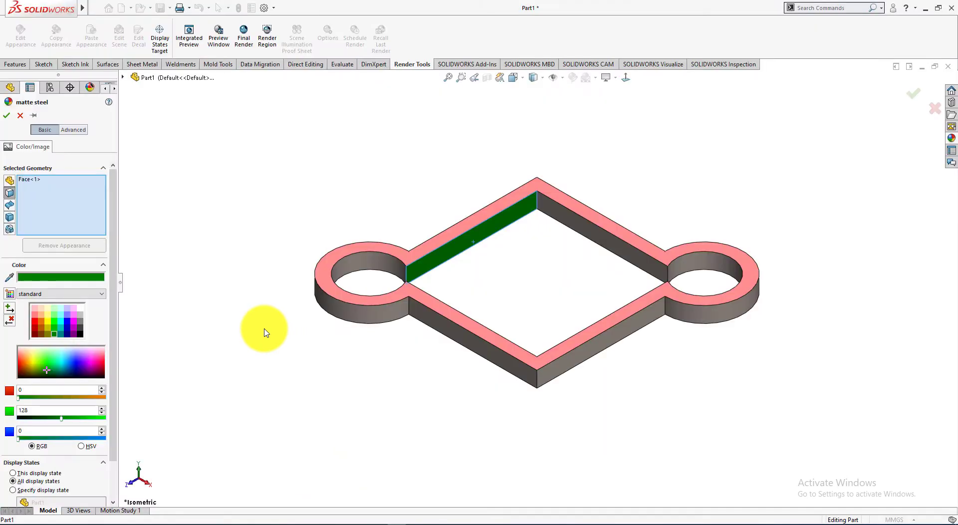
- Add the square's other three inner side faces to the dark green appearance, accept it and restore the isometric view
click(614, 244)
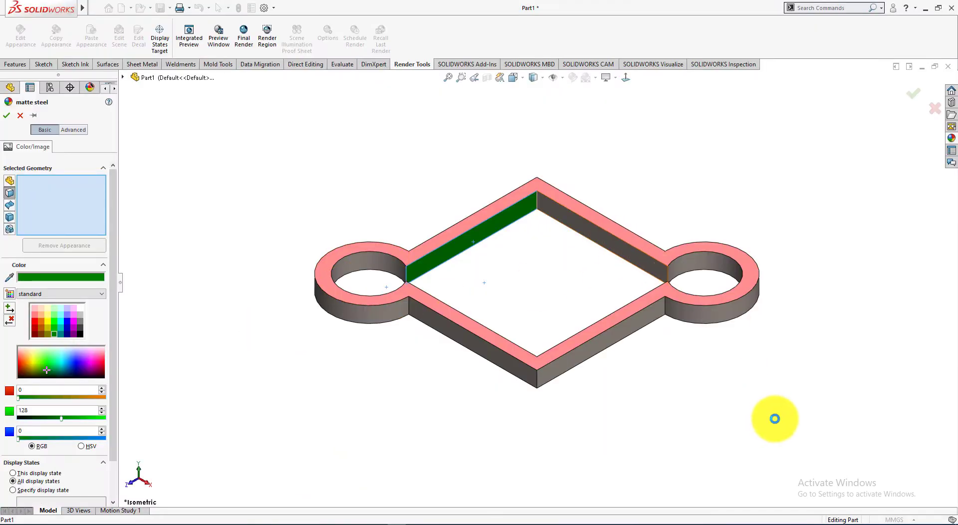
key(alt+Tab)
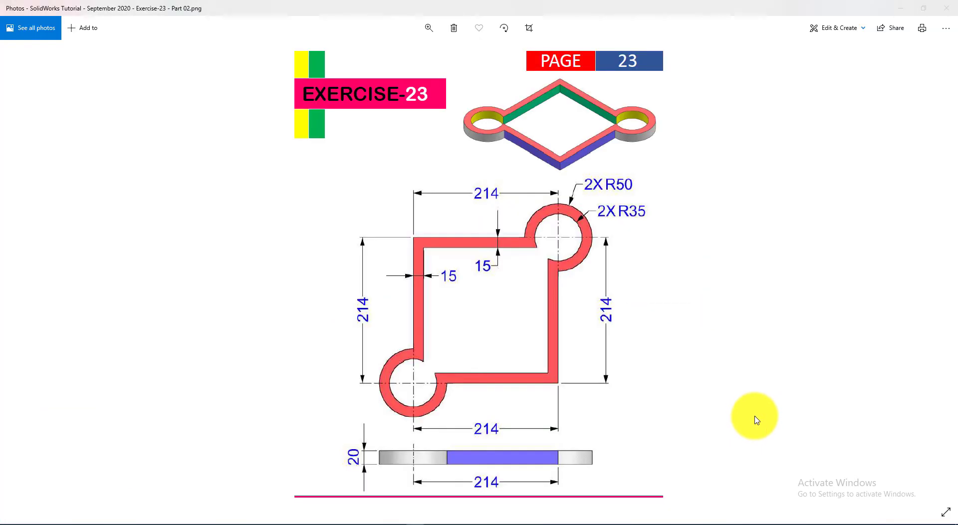
key(alt+Tab)
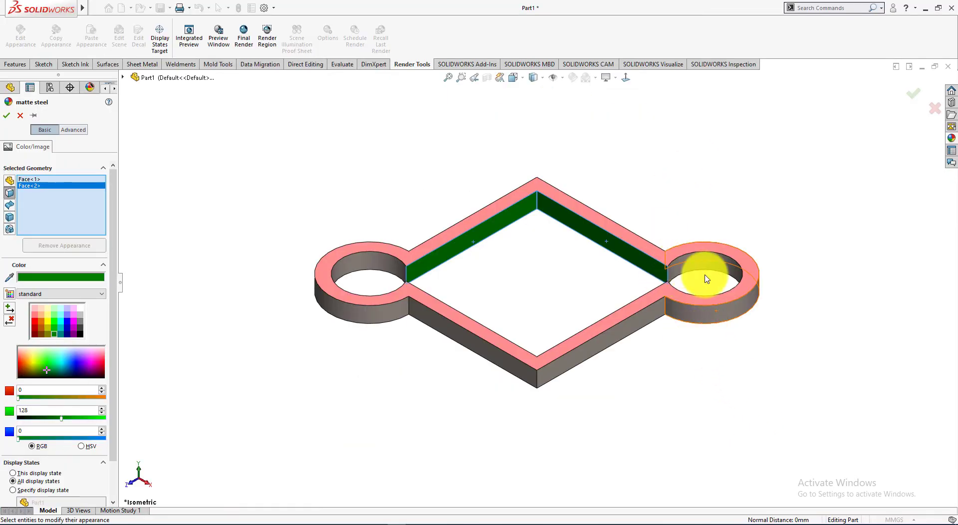
click(528, 415)
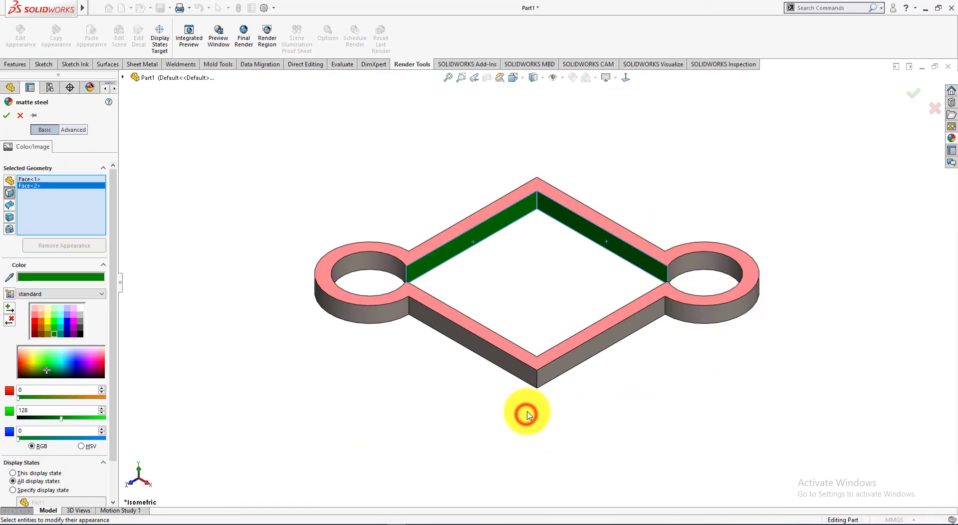
middle_drag(520, 408, 605, 499)
click(587, 361)
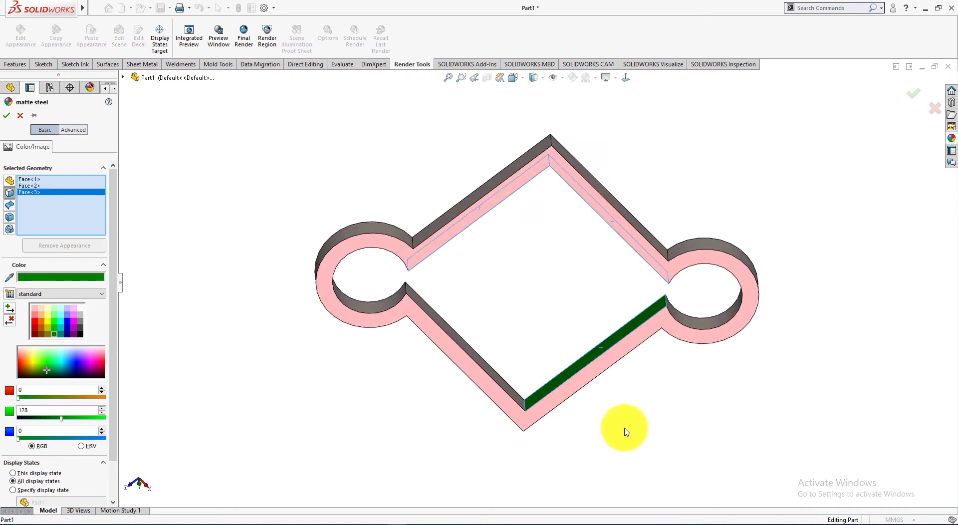
click(496, 374)
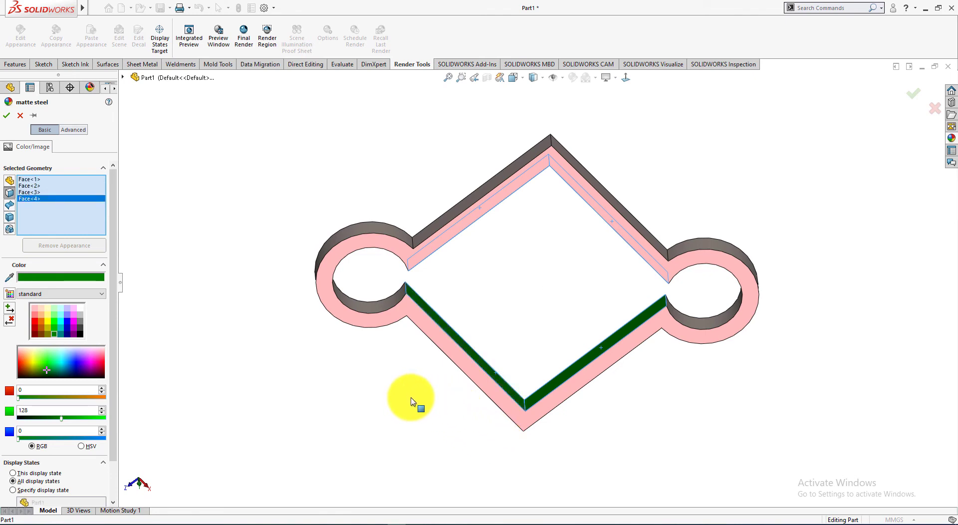
middle_drag(399, 383, 400, 156)
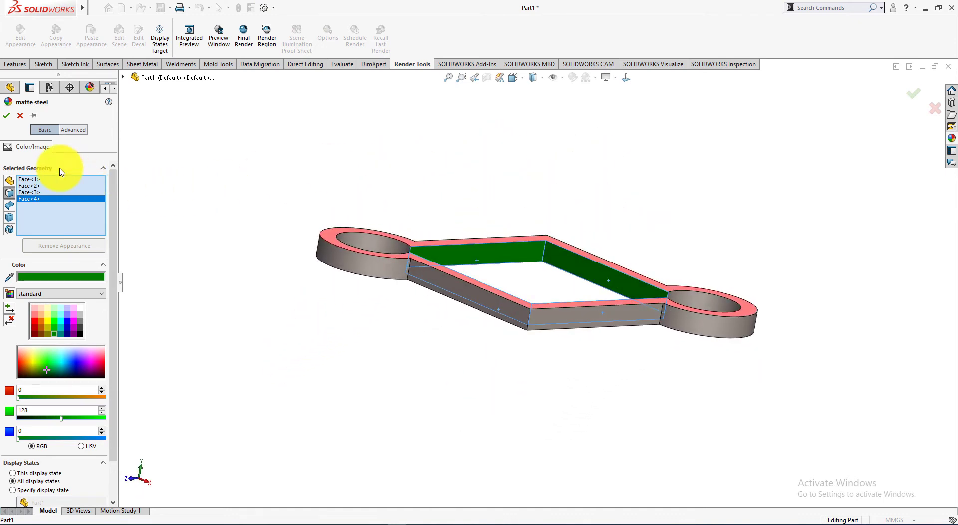
click(8, 118)
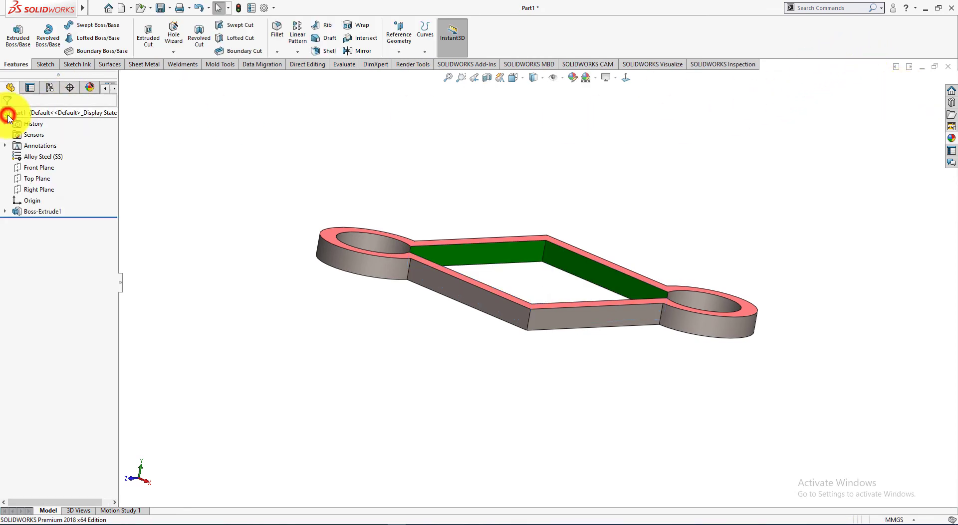
click(218, 151)
key(space)
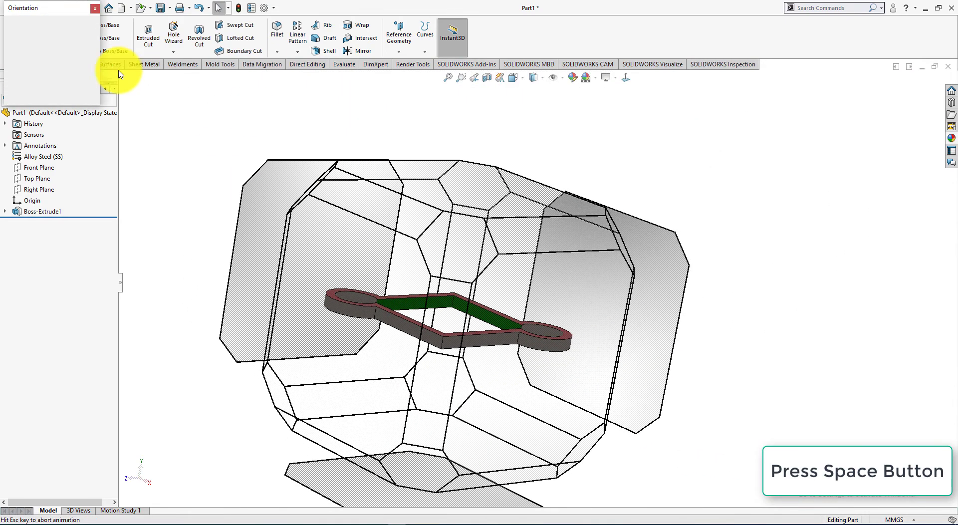
click(85, 40)
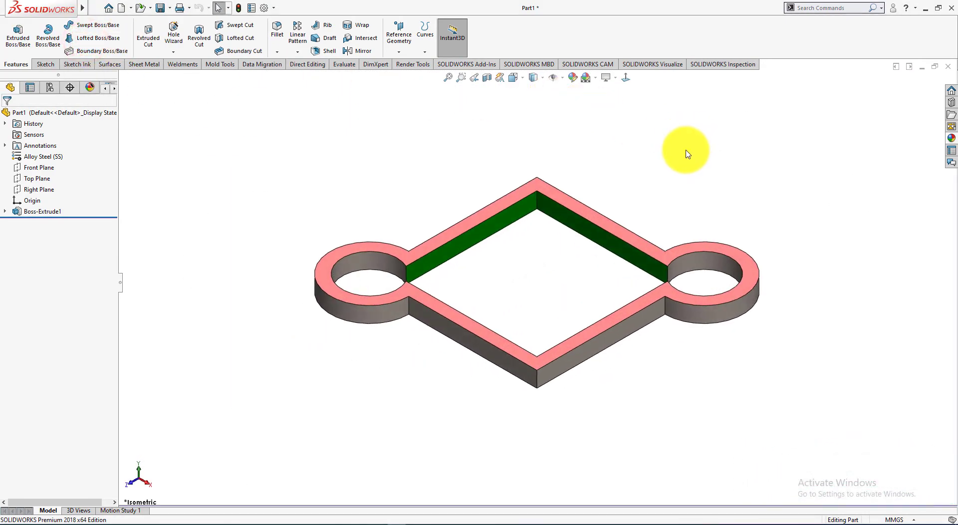
- Check the coloured reference drawing and colour the square's front-left outer side face light blue-violet, RGB 128, 128, 255
key(alt+Tab)
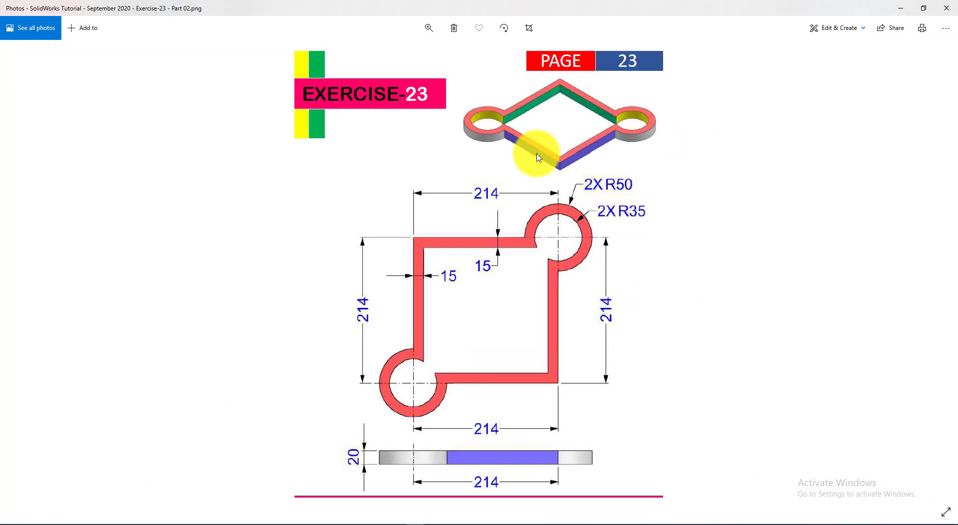
key(alt+Tab)
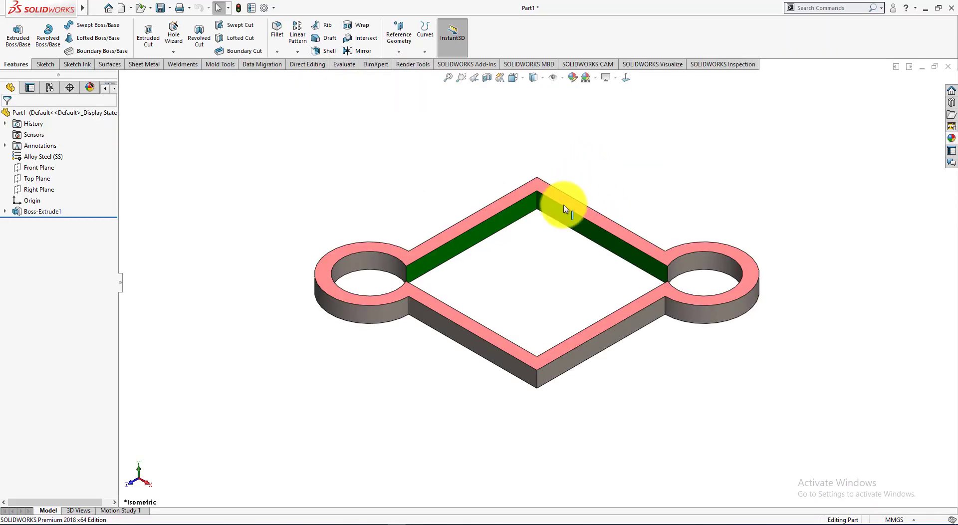
click(478, 348)
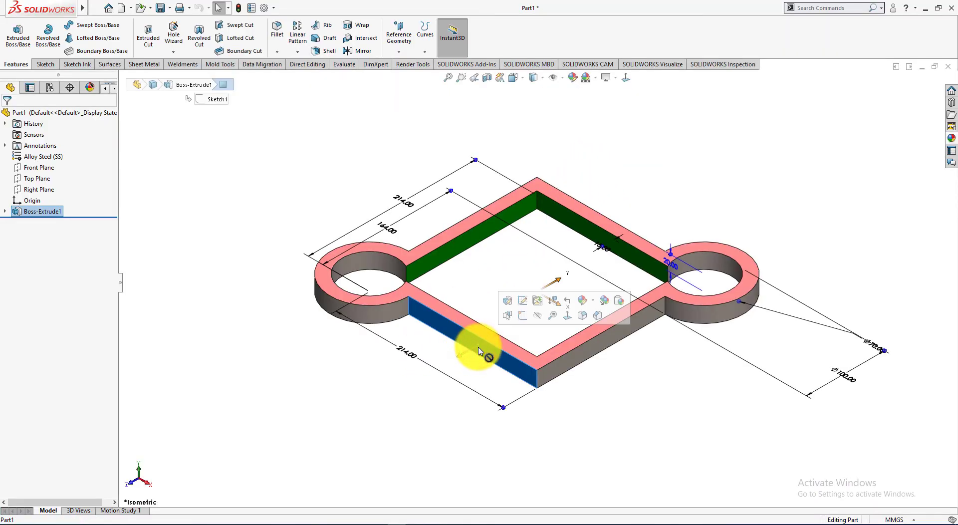
click(573, 77)
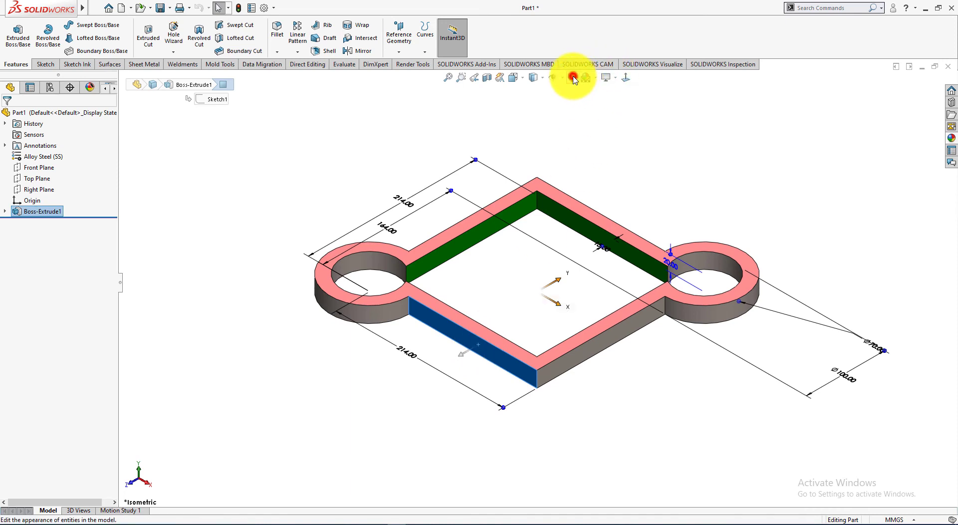
key(alt+Tab)
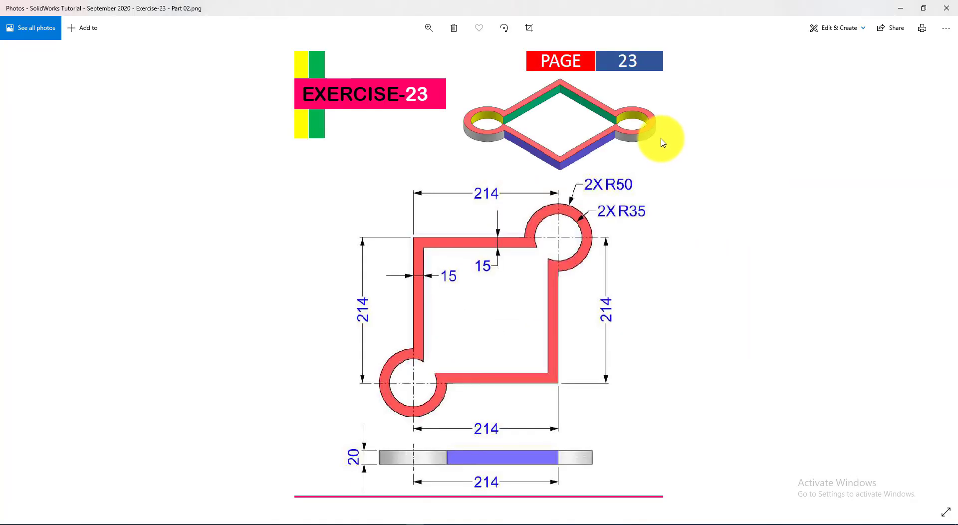
key(alt+Tab)
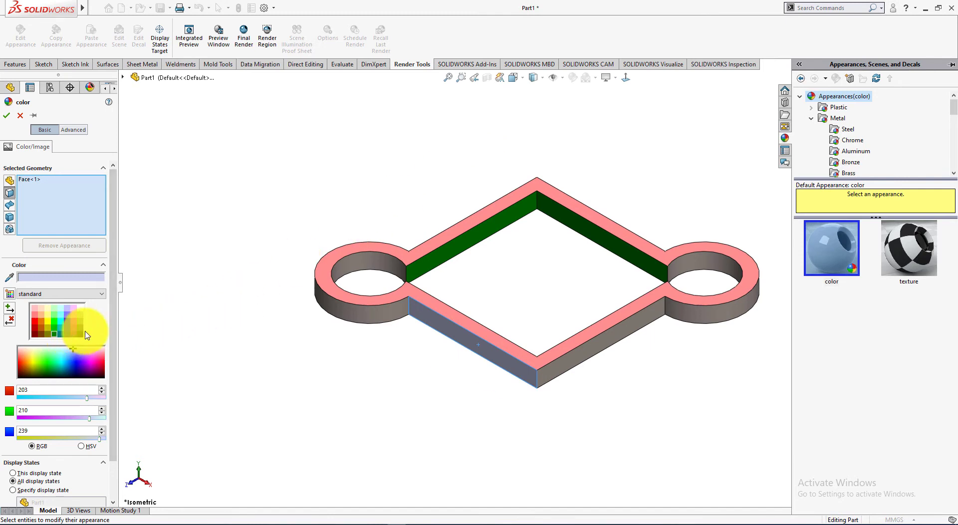
key(alt+Tab)
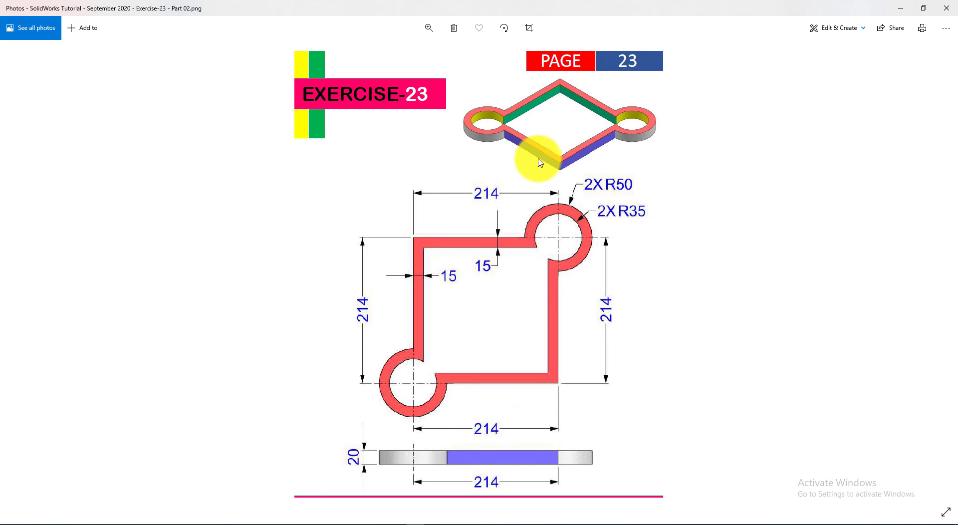
key(alt+Tab)
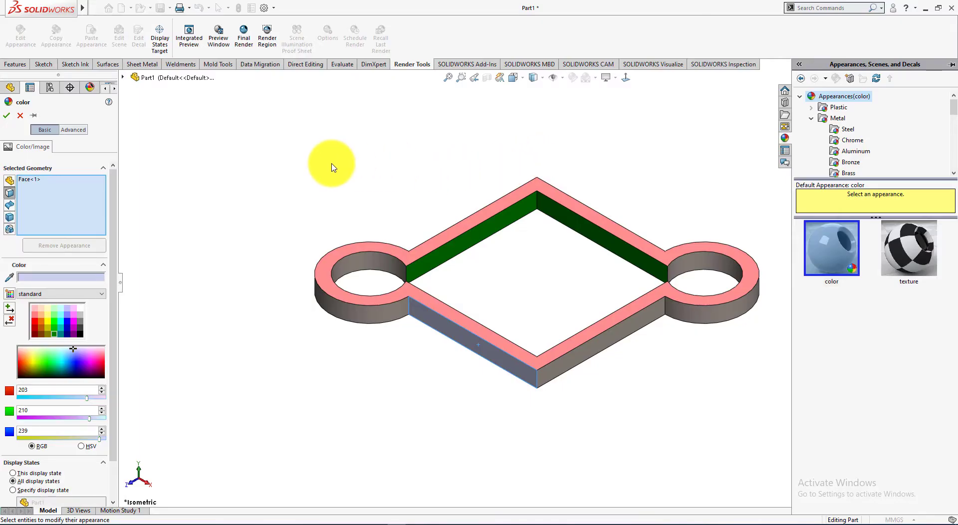
click(68, 311)
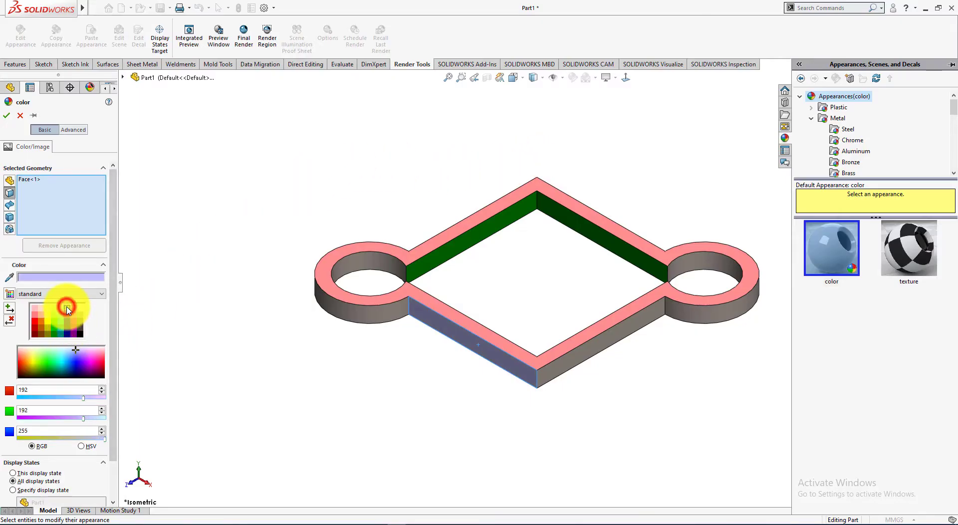
click(67, 316)
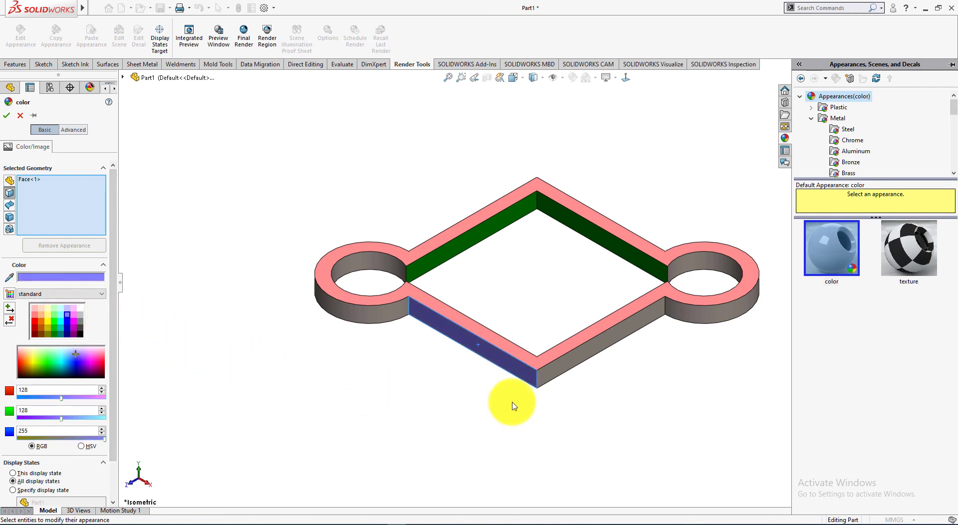
- Add the square's other three outer side faces to the light blue-violet appearance and accept it
click(560, 374)
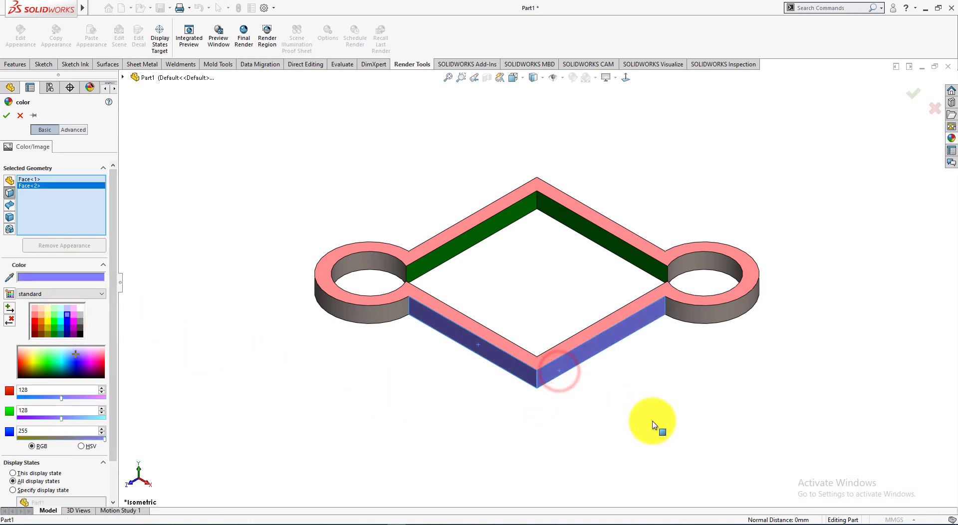
click(619, 421)
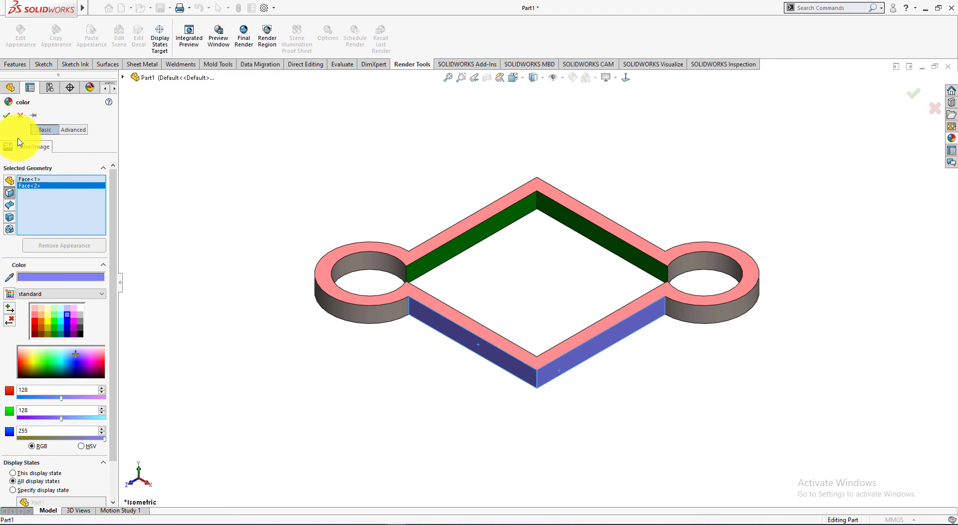
middle_drag(460, 126, 508, 224)
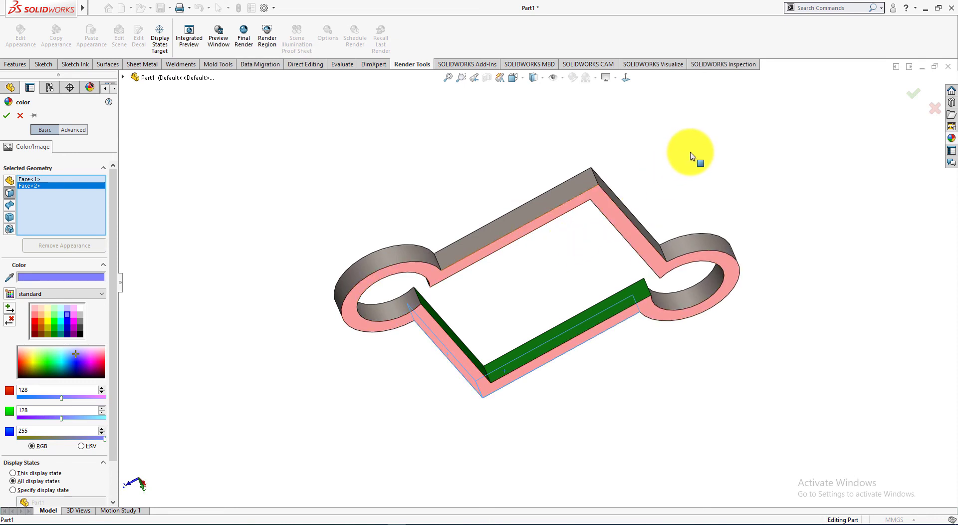
click(679, 188)
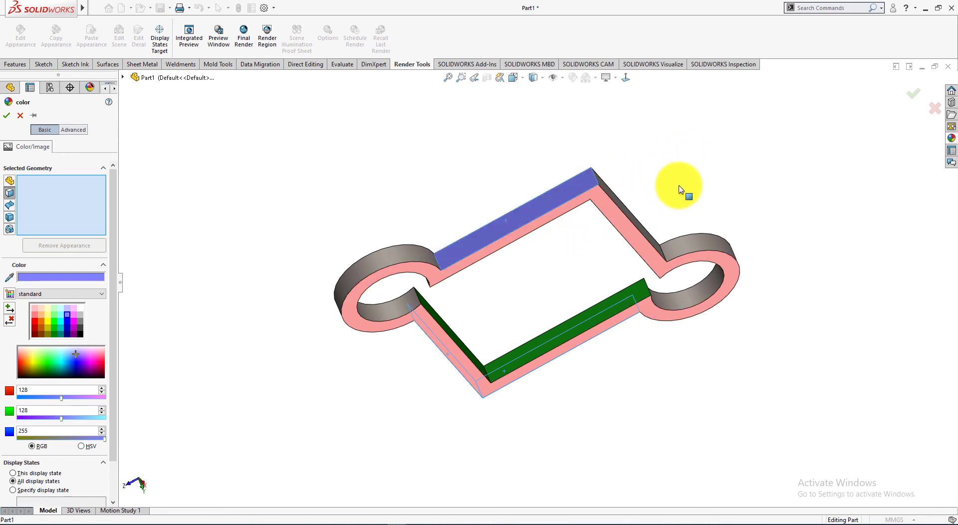
mouse_move(684, 193)
middle_down()
mouse_move(694, 164)
mouse_move(638, 210)
middle_up()
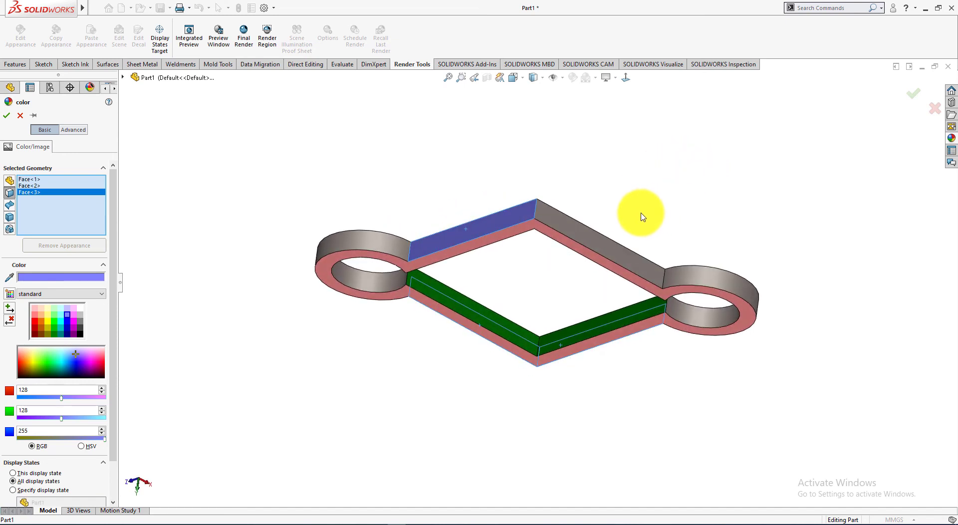
click(608, 244)
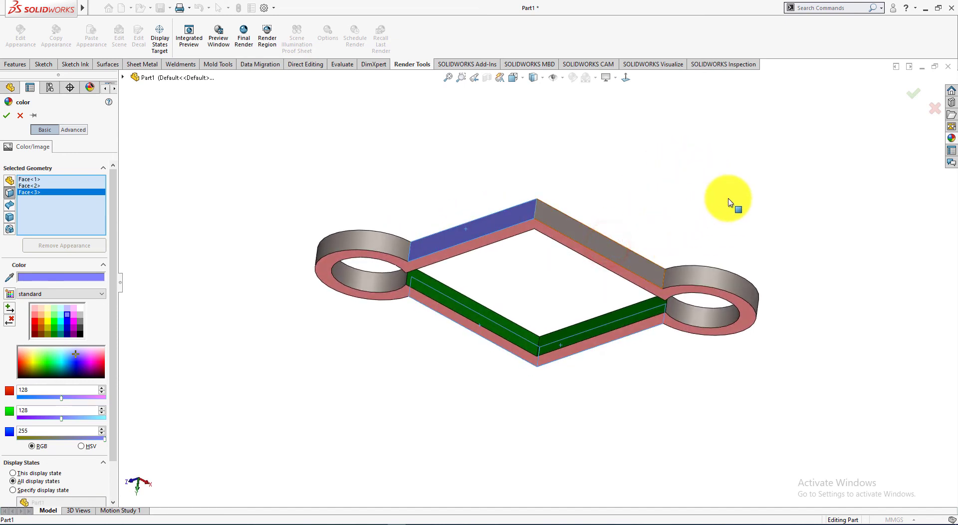
click(5, 117)
- Restore the isometric view and compare the part's face colours with the Exercise-23 reference drawing
click(201, 200)
key(space)
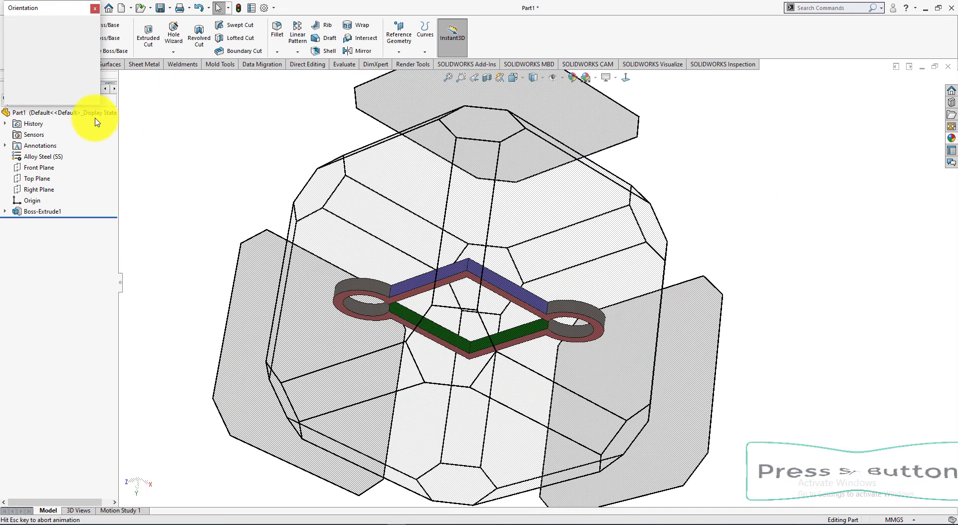
click(82, 41)
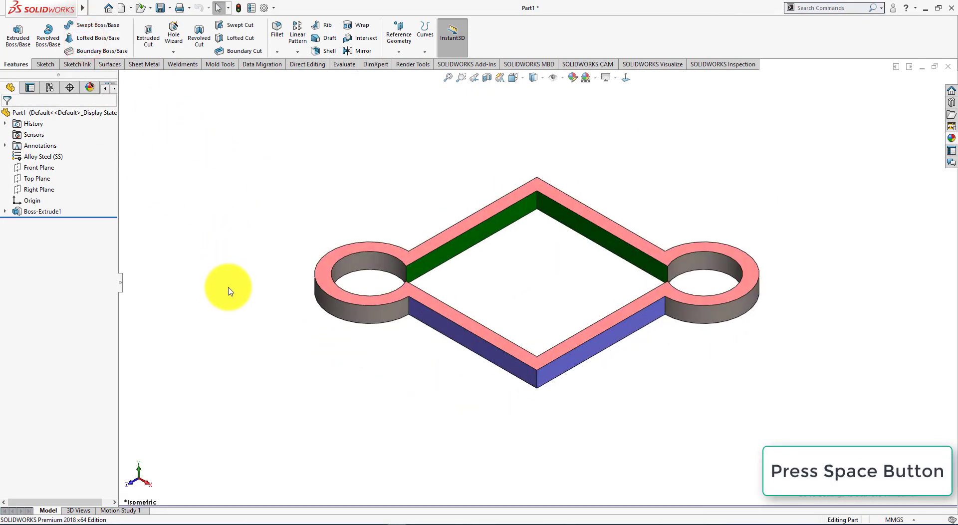
key(alt+Tab)
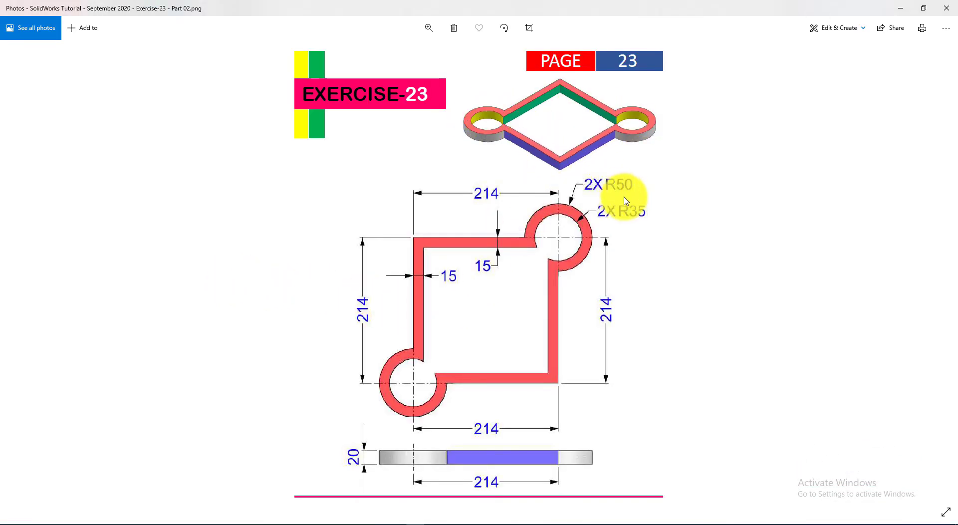
key(alt+Tab)
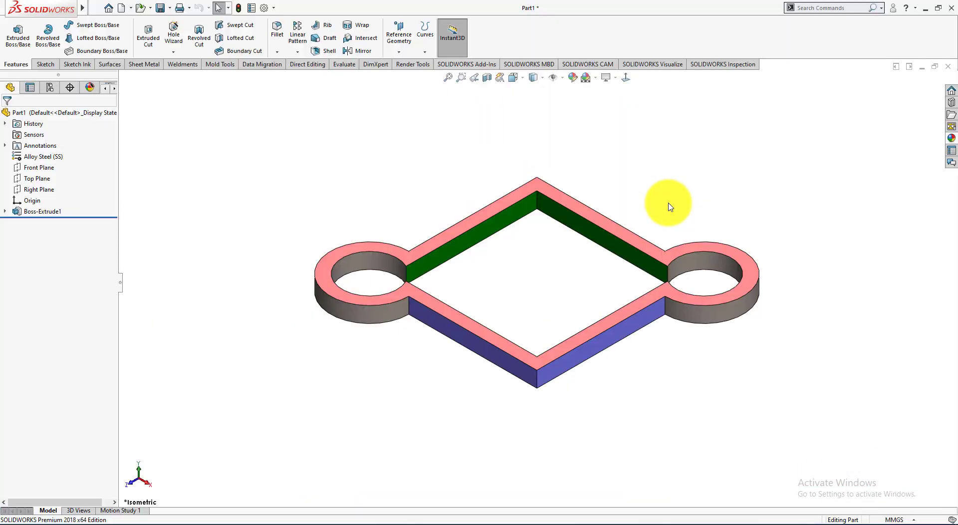
click(385, 268)
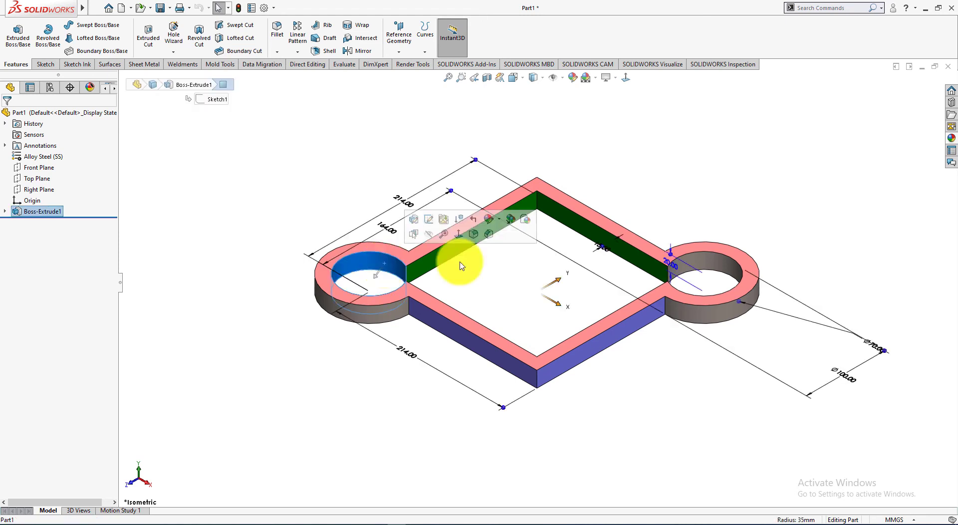
click(488, 218)
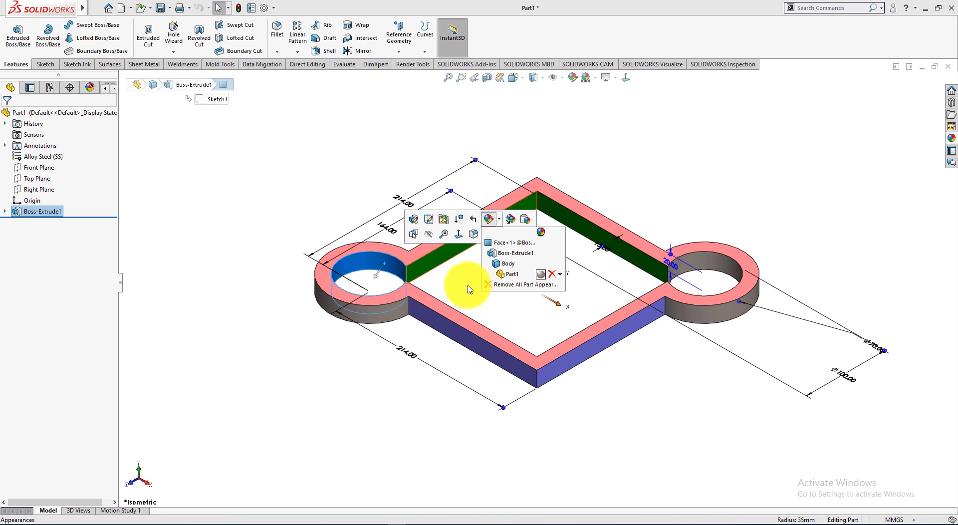
click(305, 348)
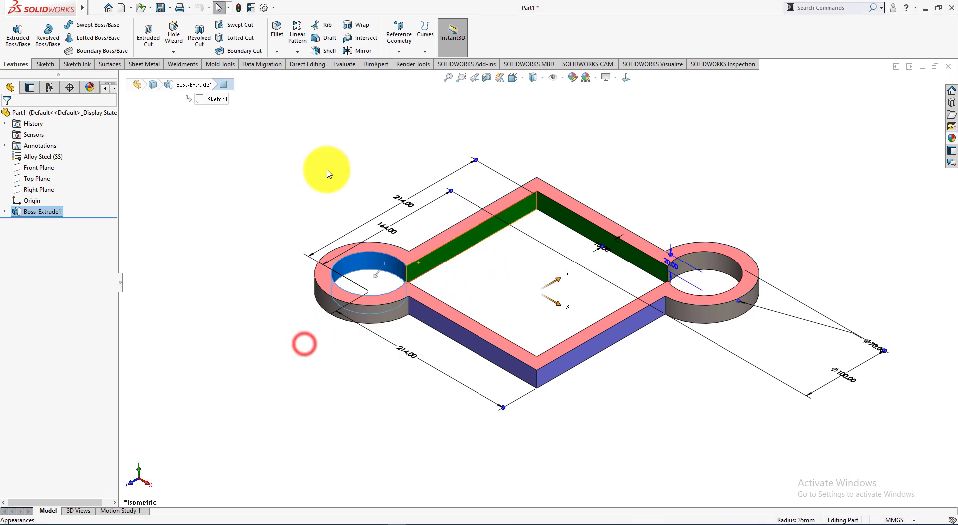
click(594, 125)
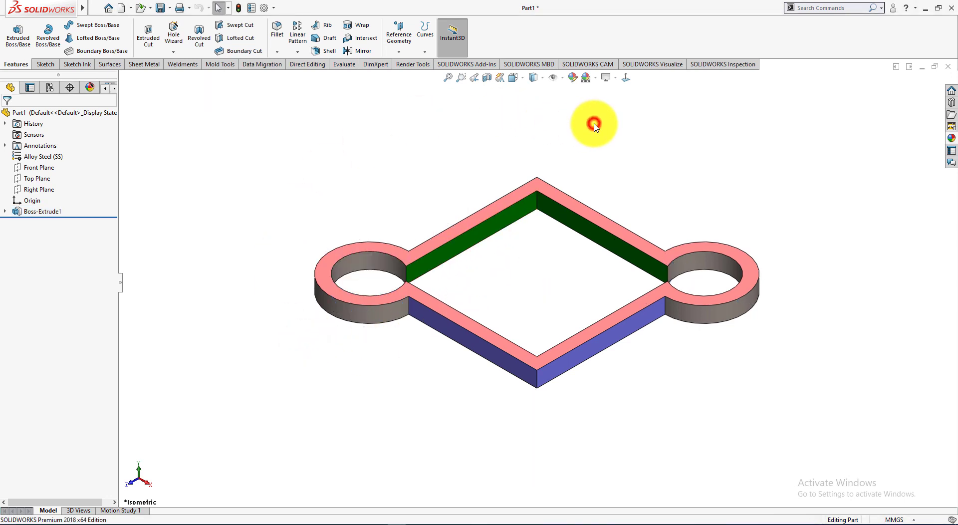
- Colour only the inner cylindrical faces of both rings light yellow, RGB 255, 255, 128, checking the reference drawing, and accept the appearance
click(572, 78)
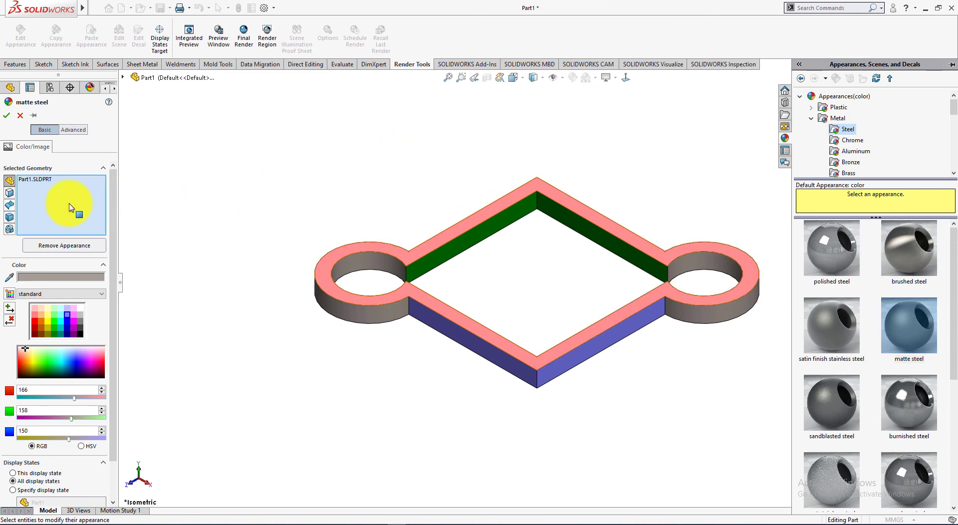
click(13, 195)
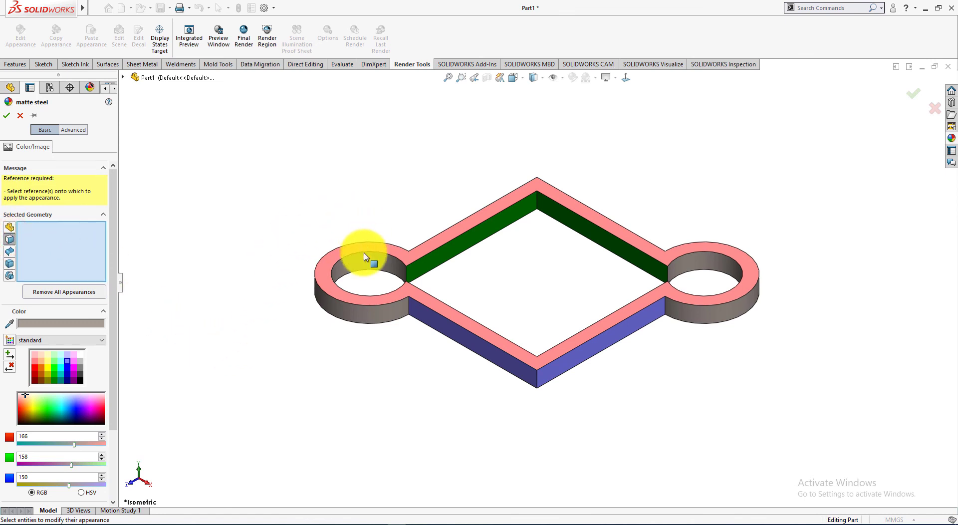
click(719, 264)
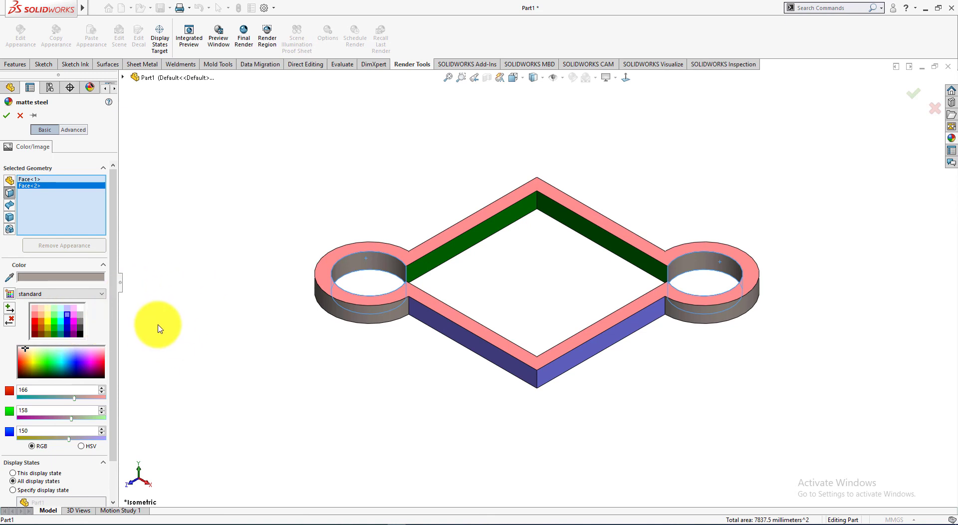
key(alt+Tab)
key(alt+Tab)
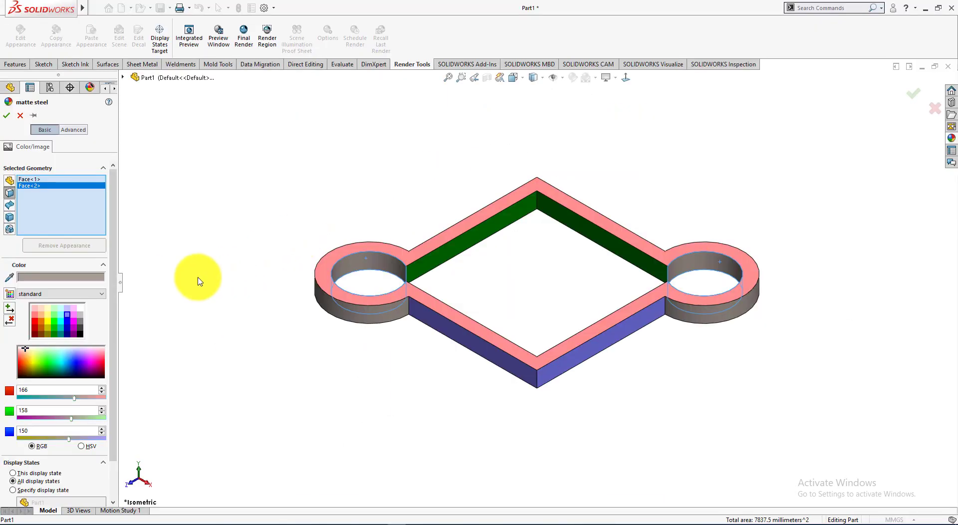
click(49, 321)
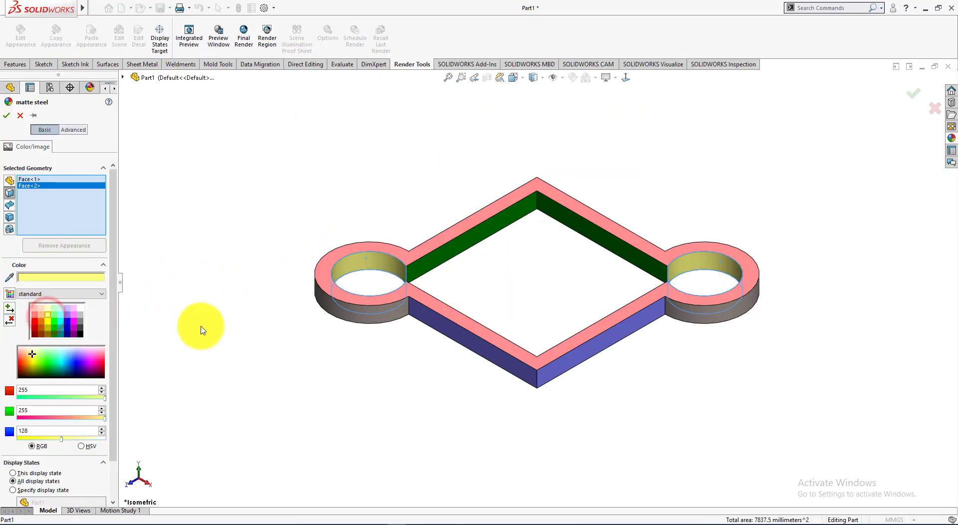
key(alt+Tab)
key(alt+Tab)
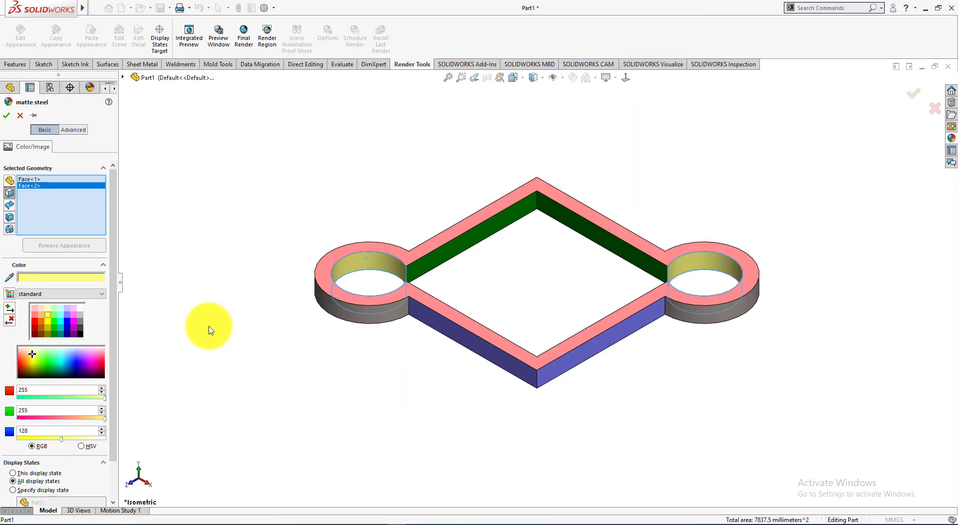
click(6, 115)
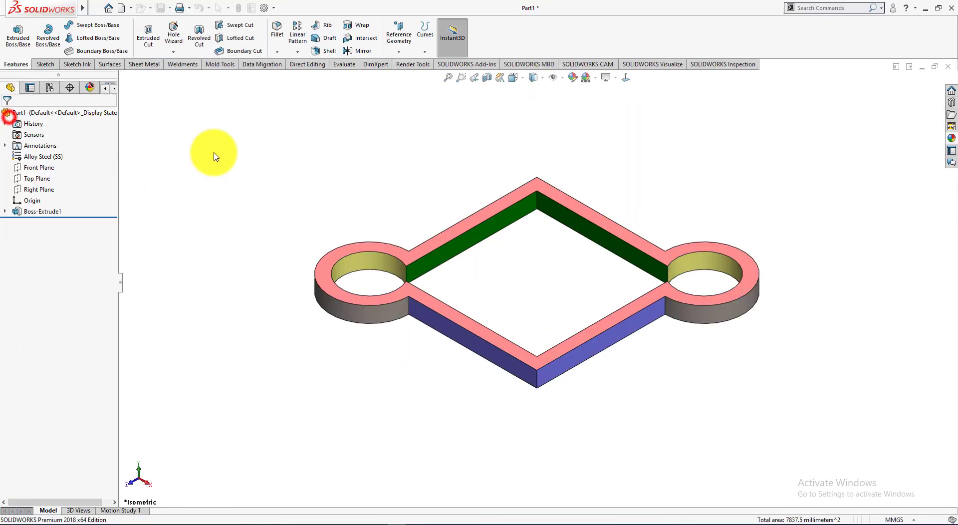
- Inspect the coloured part from another angle and return to the isometric view
click(217, 153)
middle_drag(241, 295, 242, 261)
key(space)
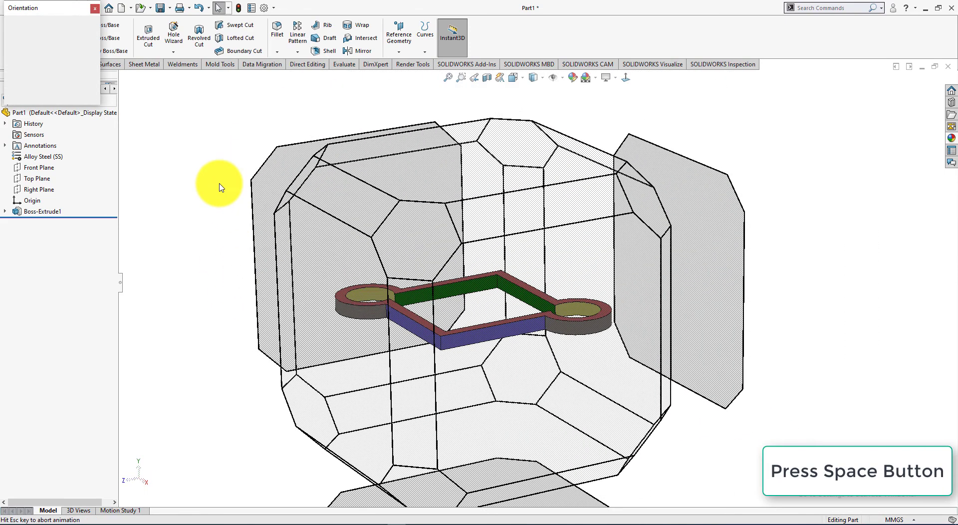
click(89, 41)
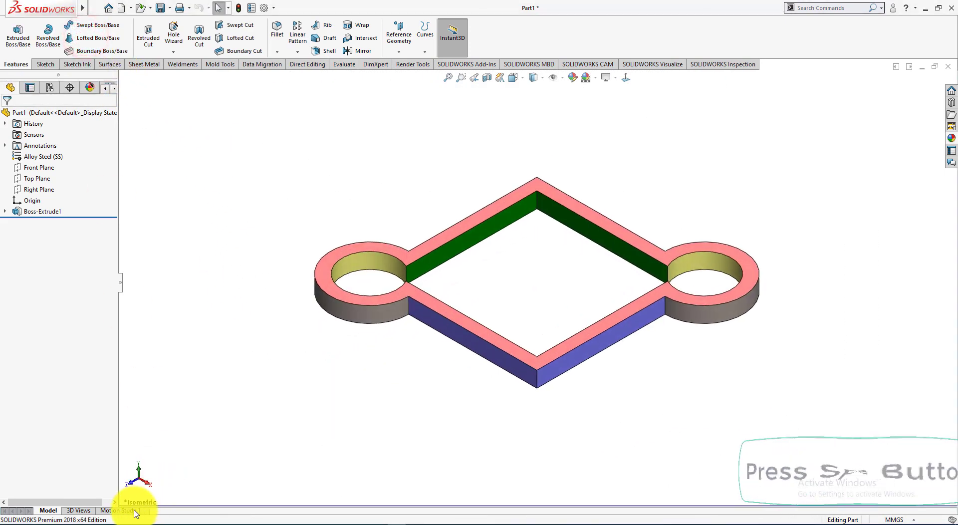
- In Motion Study 1, create a rotate-model animation of one clockwise rotation about the Y-axis lasting 30 seconds with start time 0, and play it
click(133, 510)
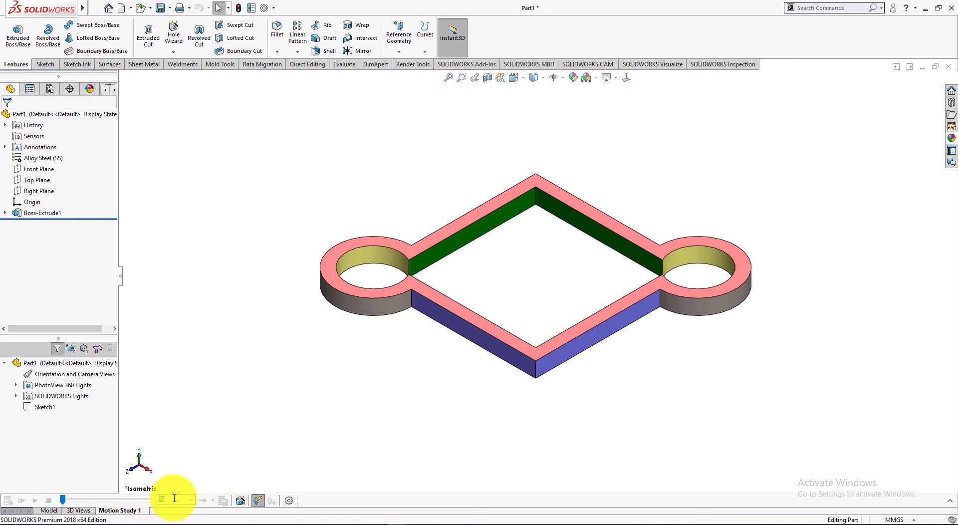
click(241, 501)
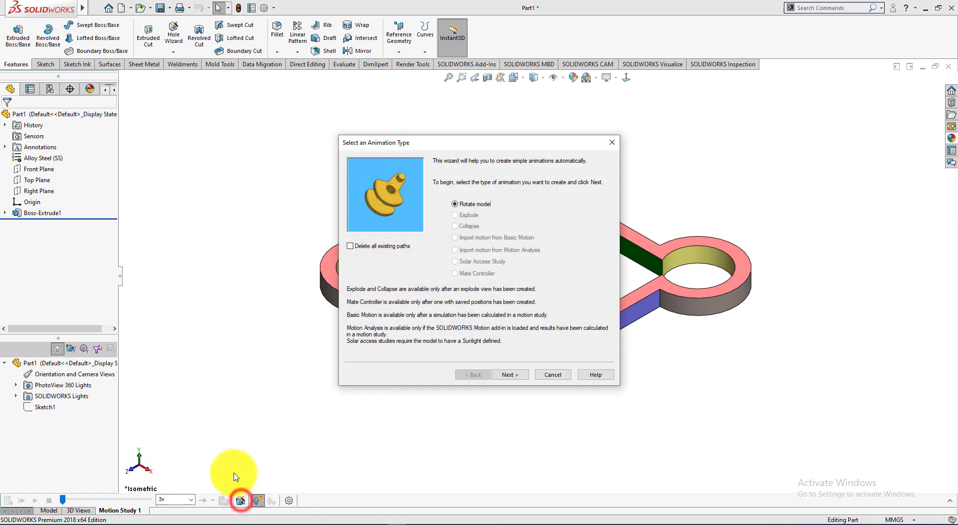
click(518, 378)
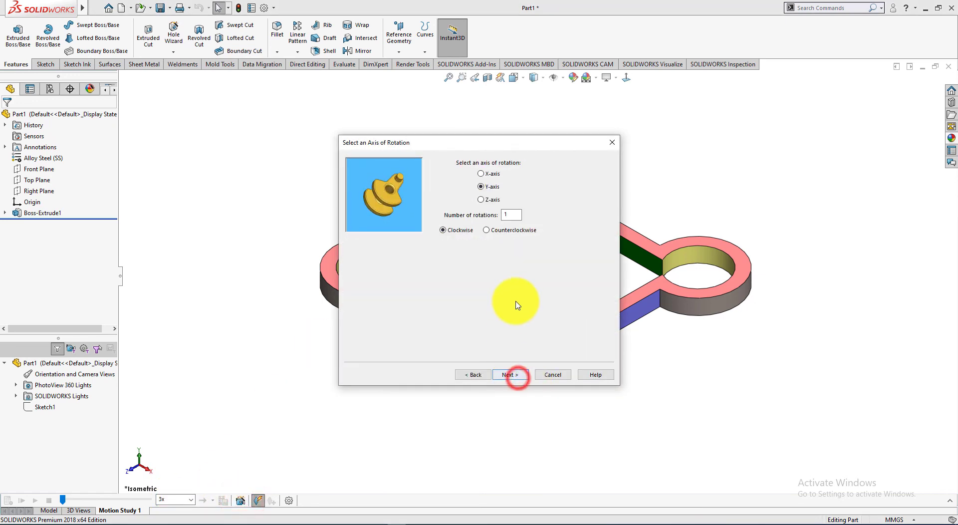
click(521, 378)
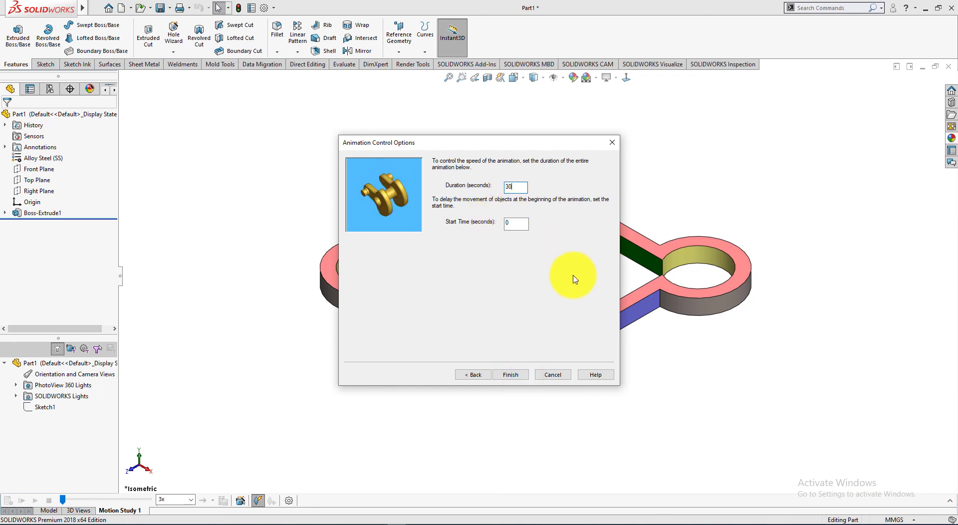
click(521, 374)
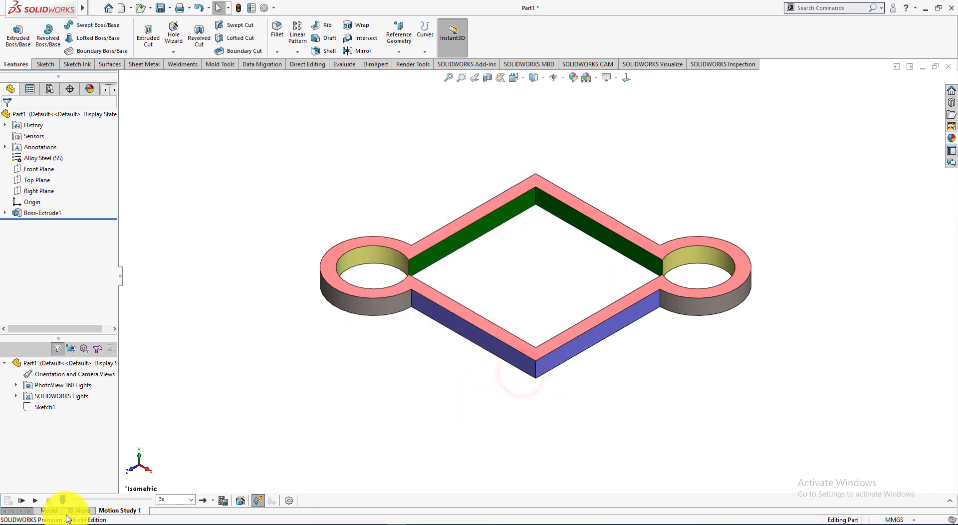
click(21, 500)
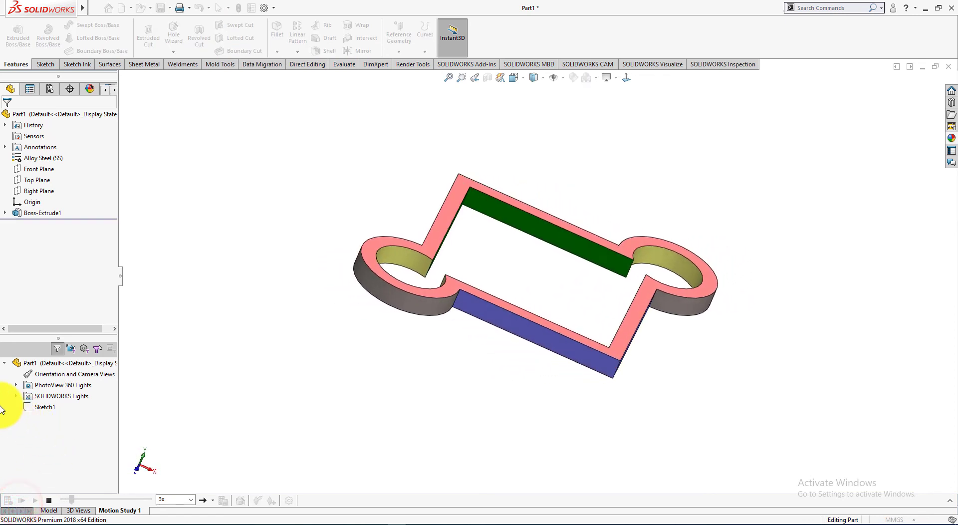